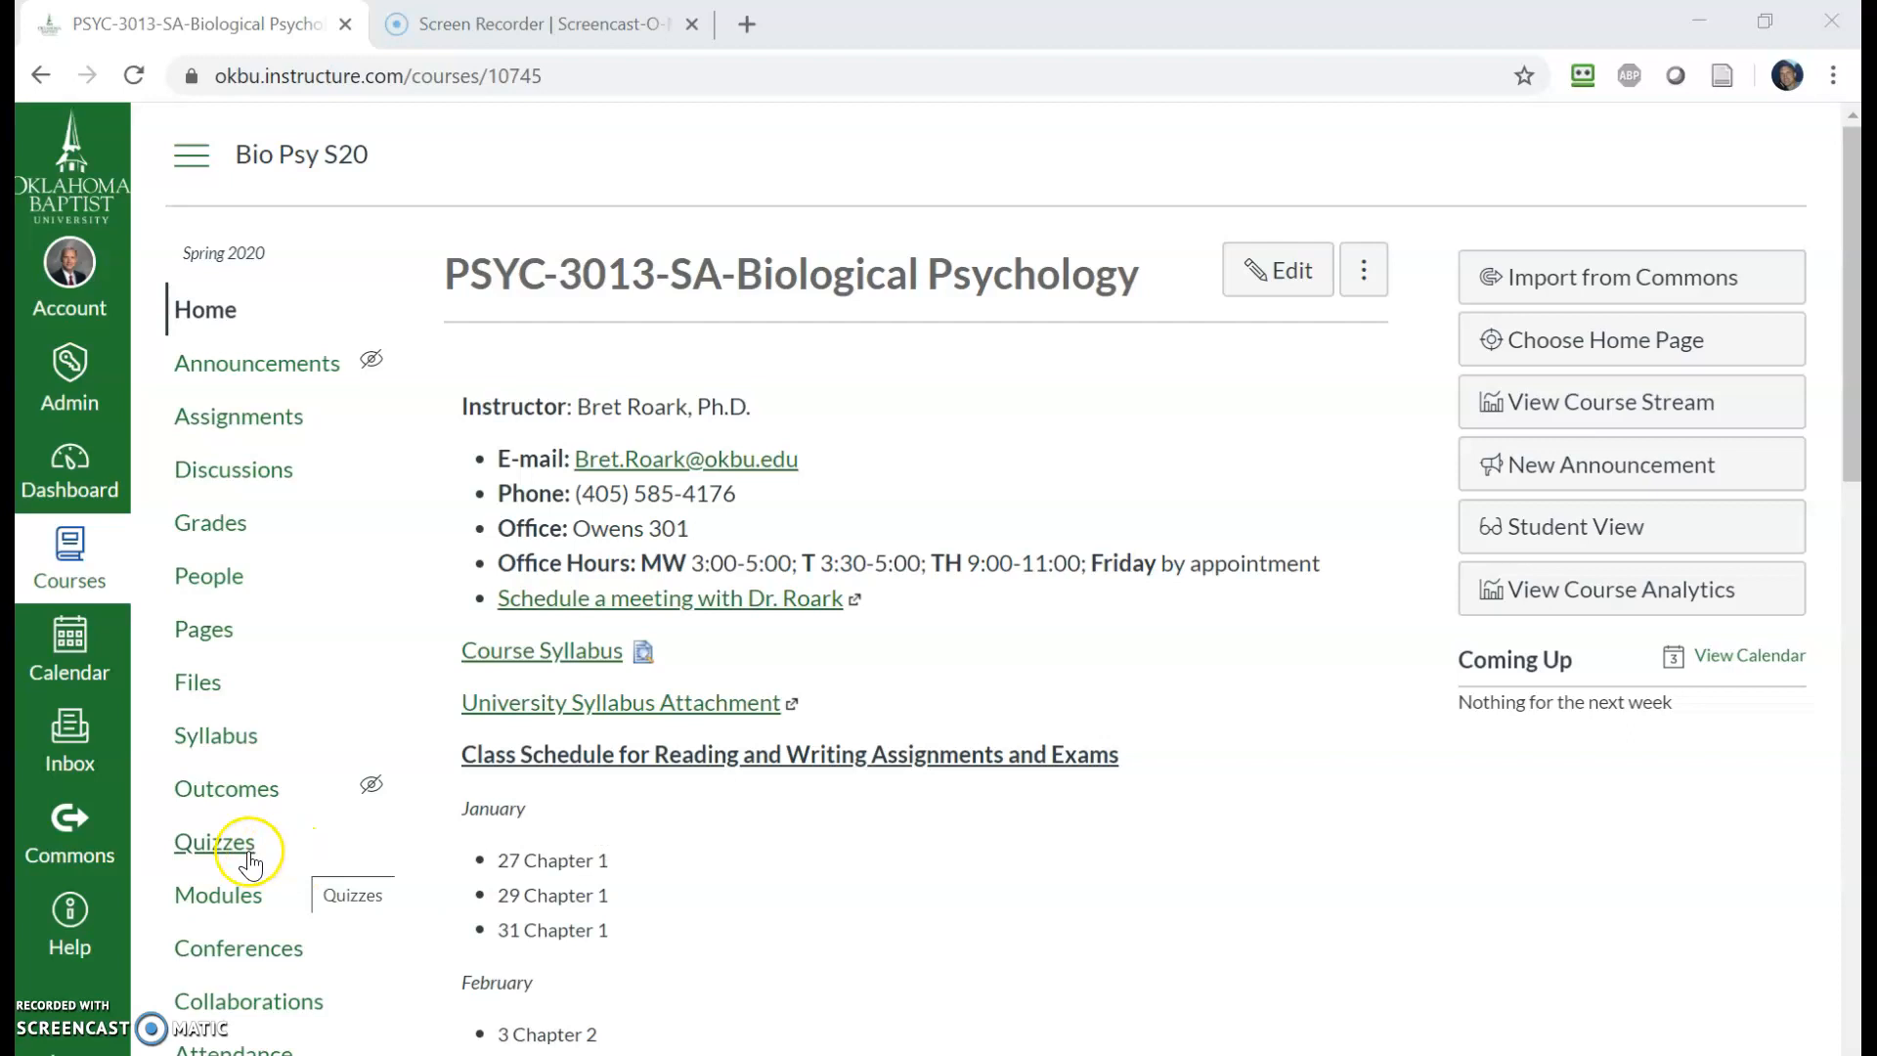
# - Open the course's quizzes and create a new quiz titled Exam 2
pyautogui.click(214, 845)
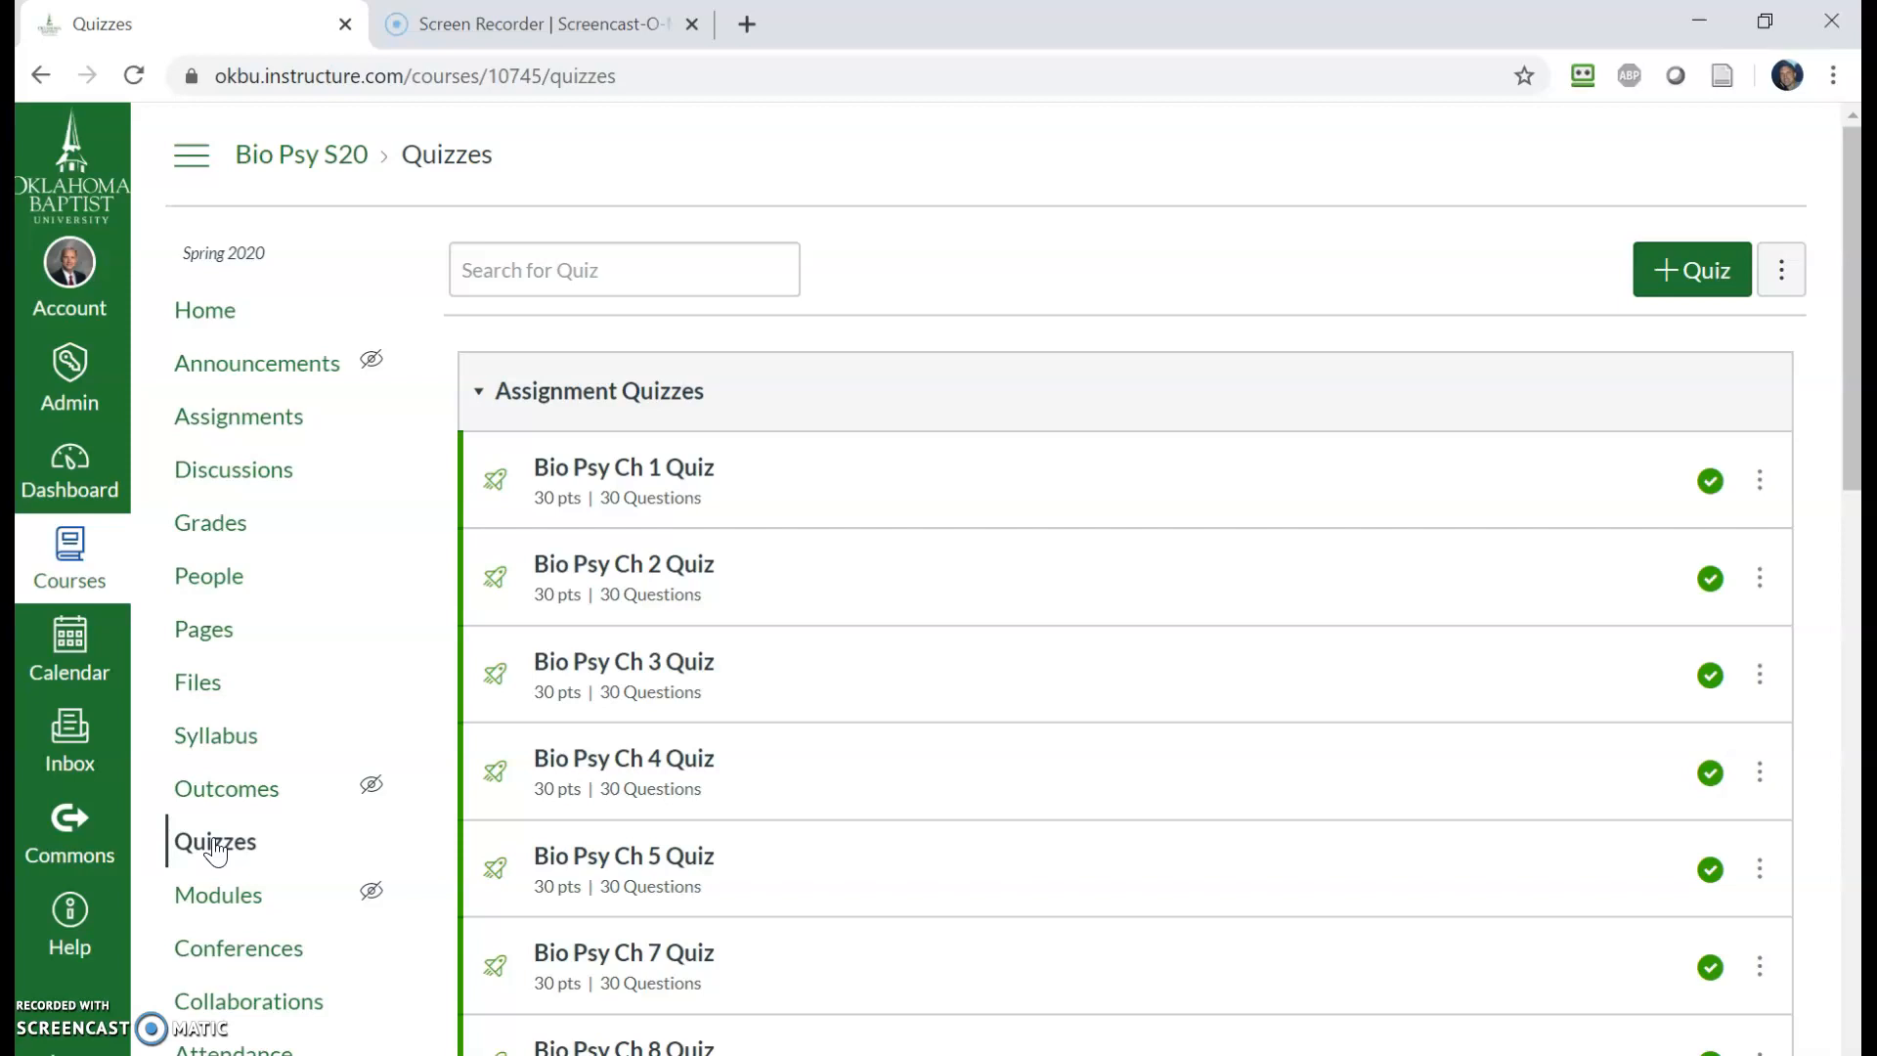
pyautogui.scroll(-2, 1018, 520)
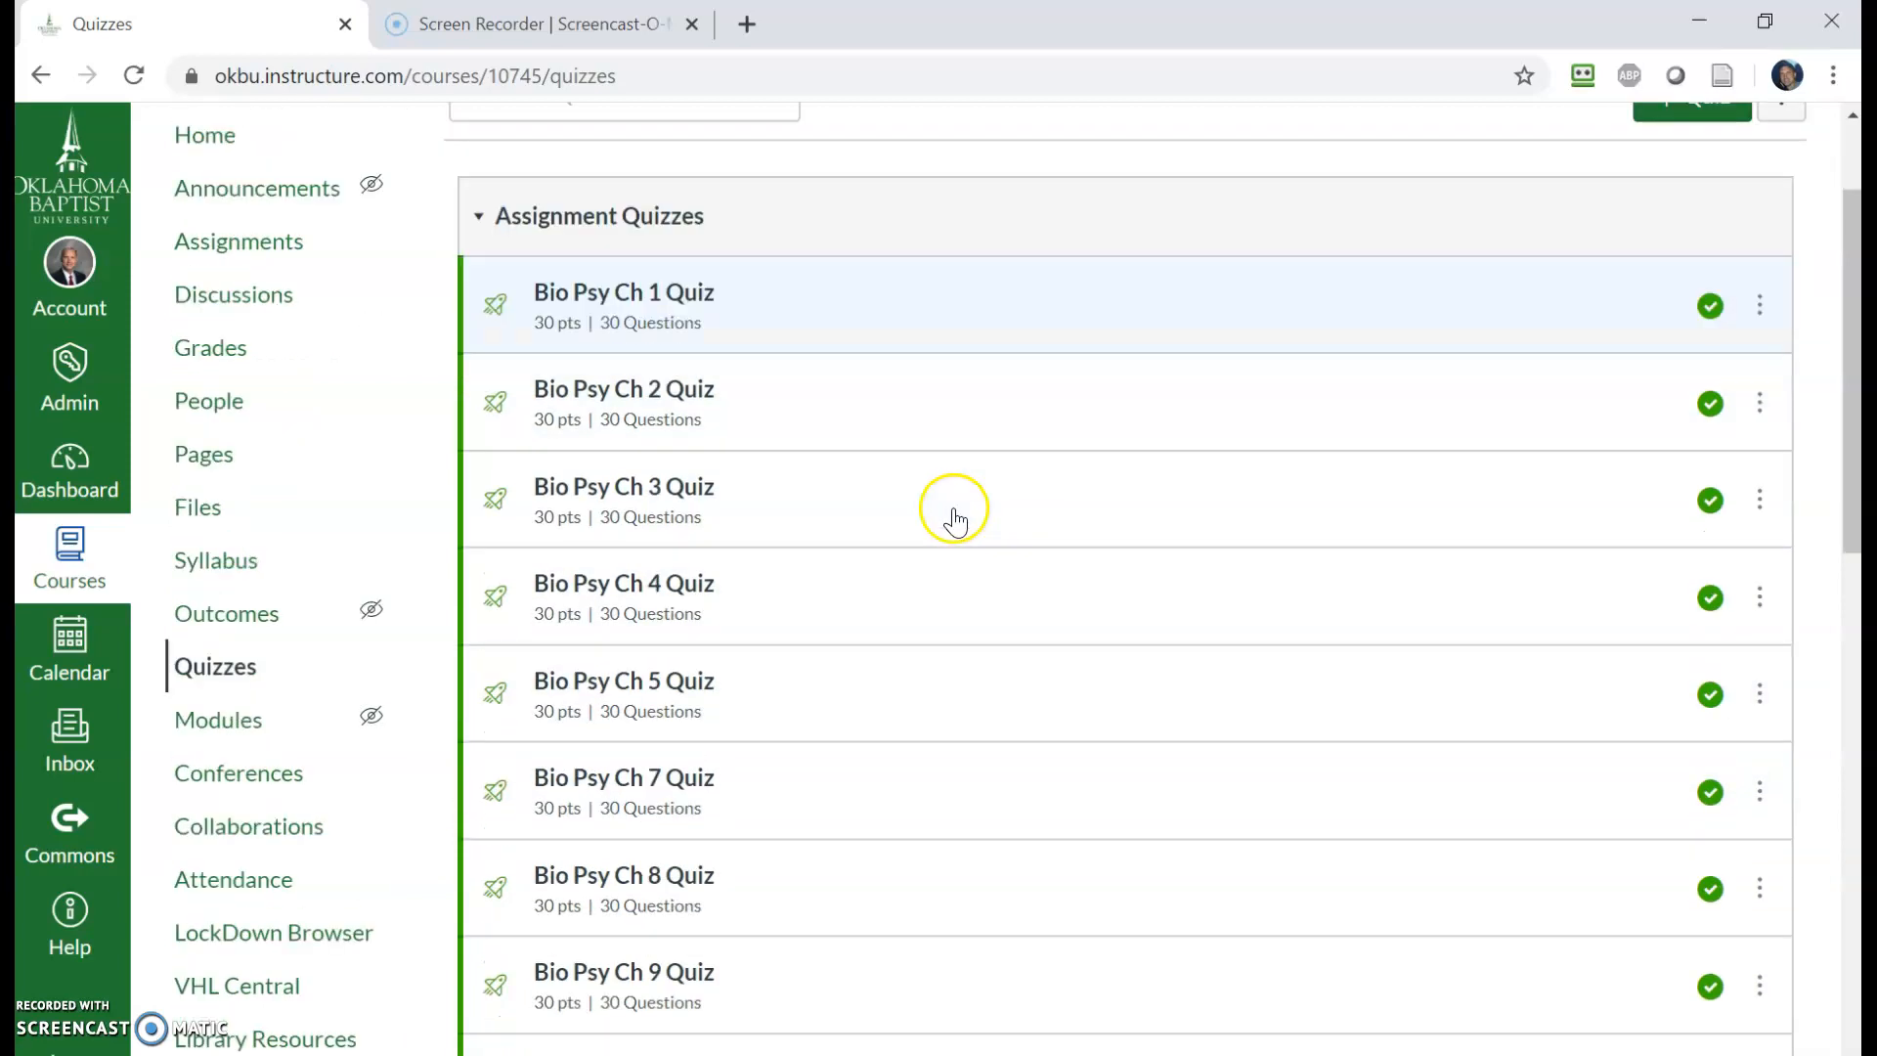
pyautogui.scroll(-7, 948, 528)
pyautogui.scroll(9, 922, 616)
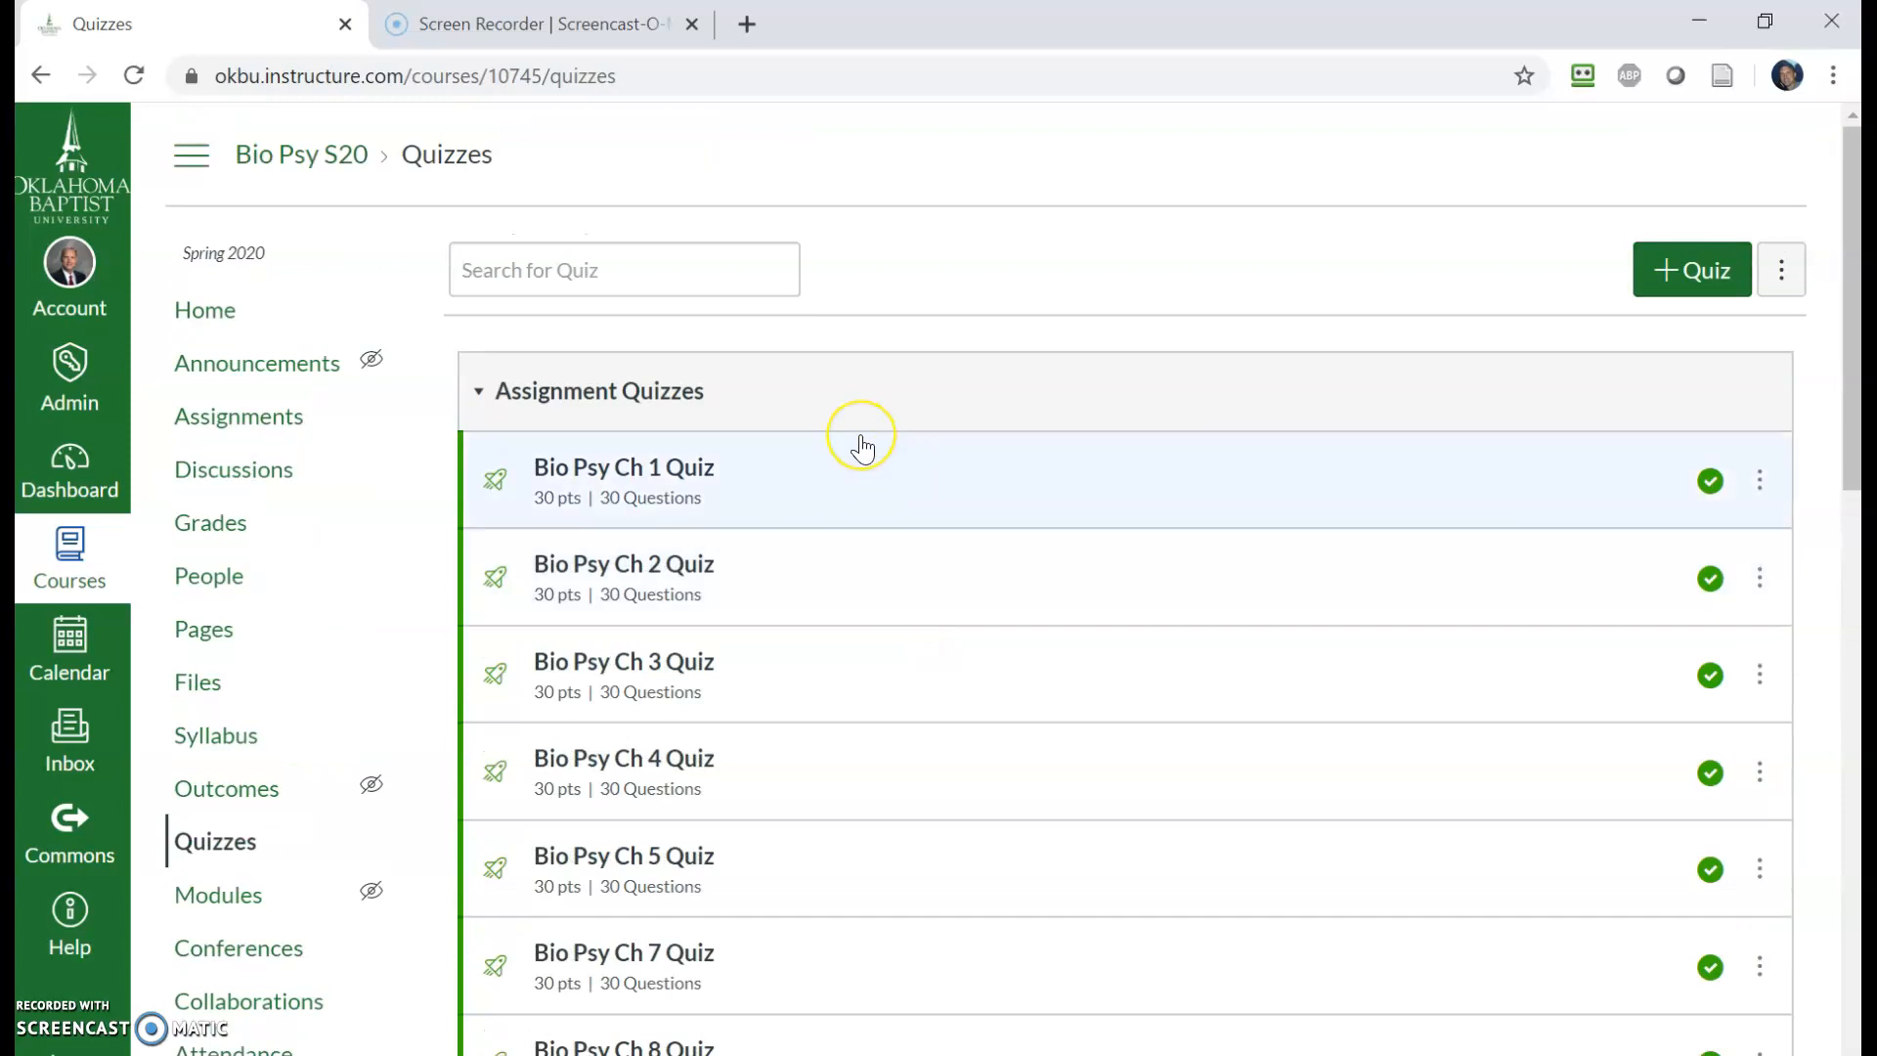
pyautogui.click(1672, 274)
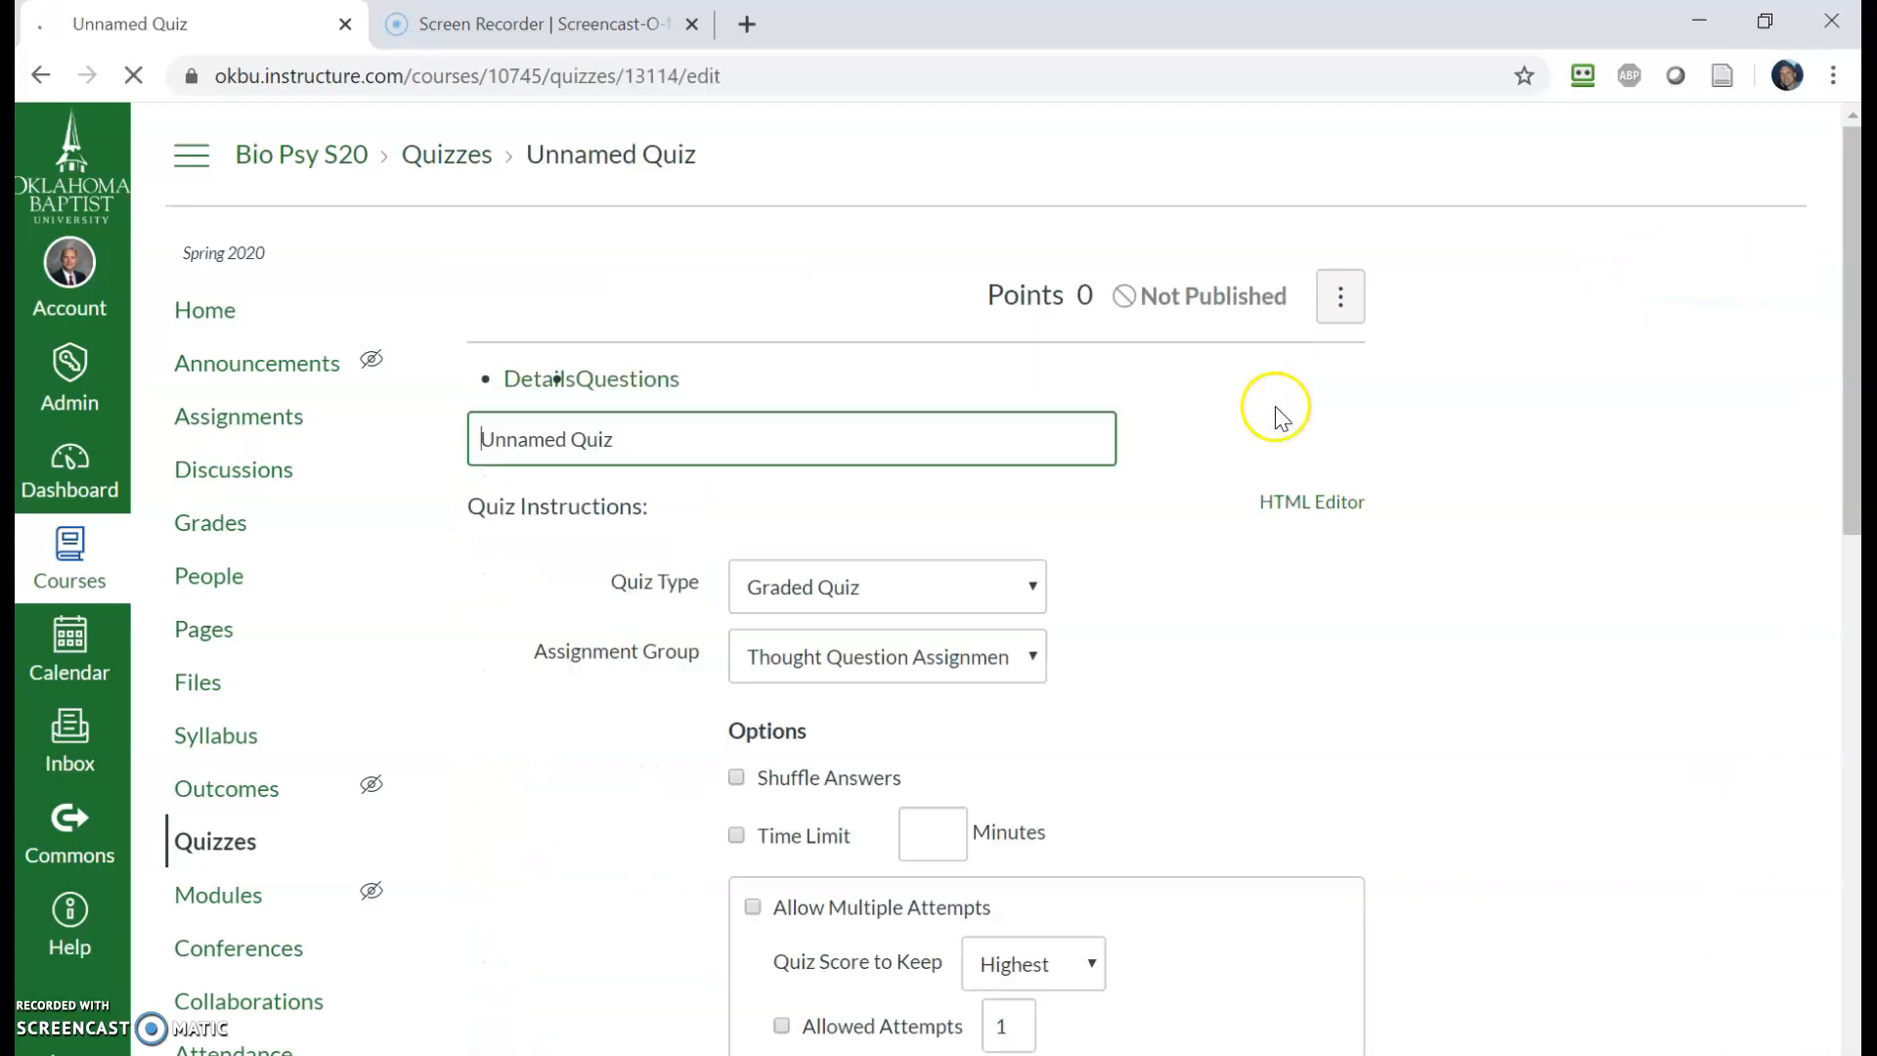
pyautogui.moveTo(678, 476); pyautogui.dragTo(327, 469)
pyautogui.write('Exam 2')
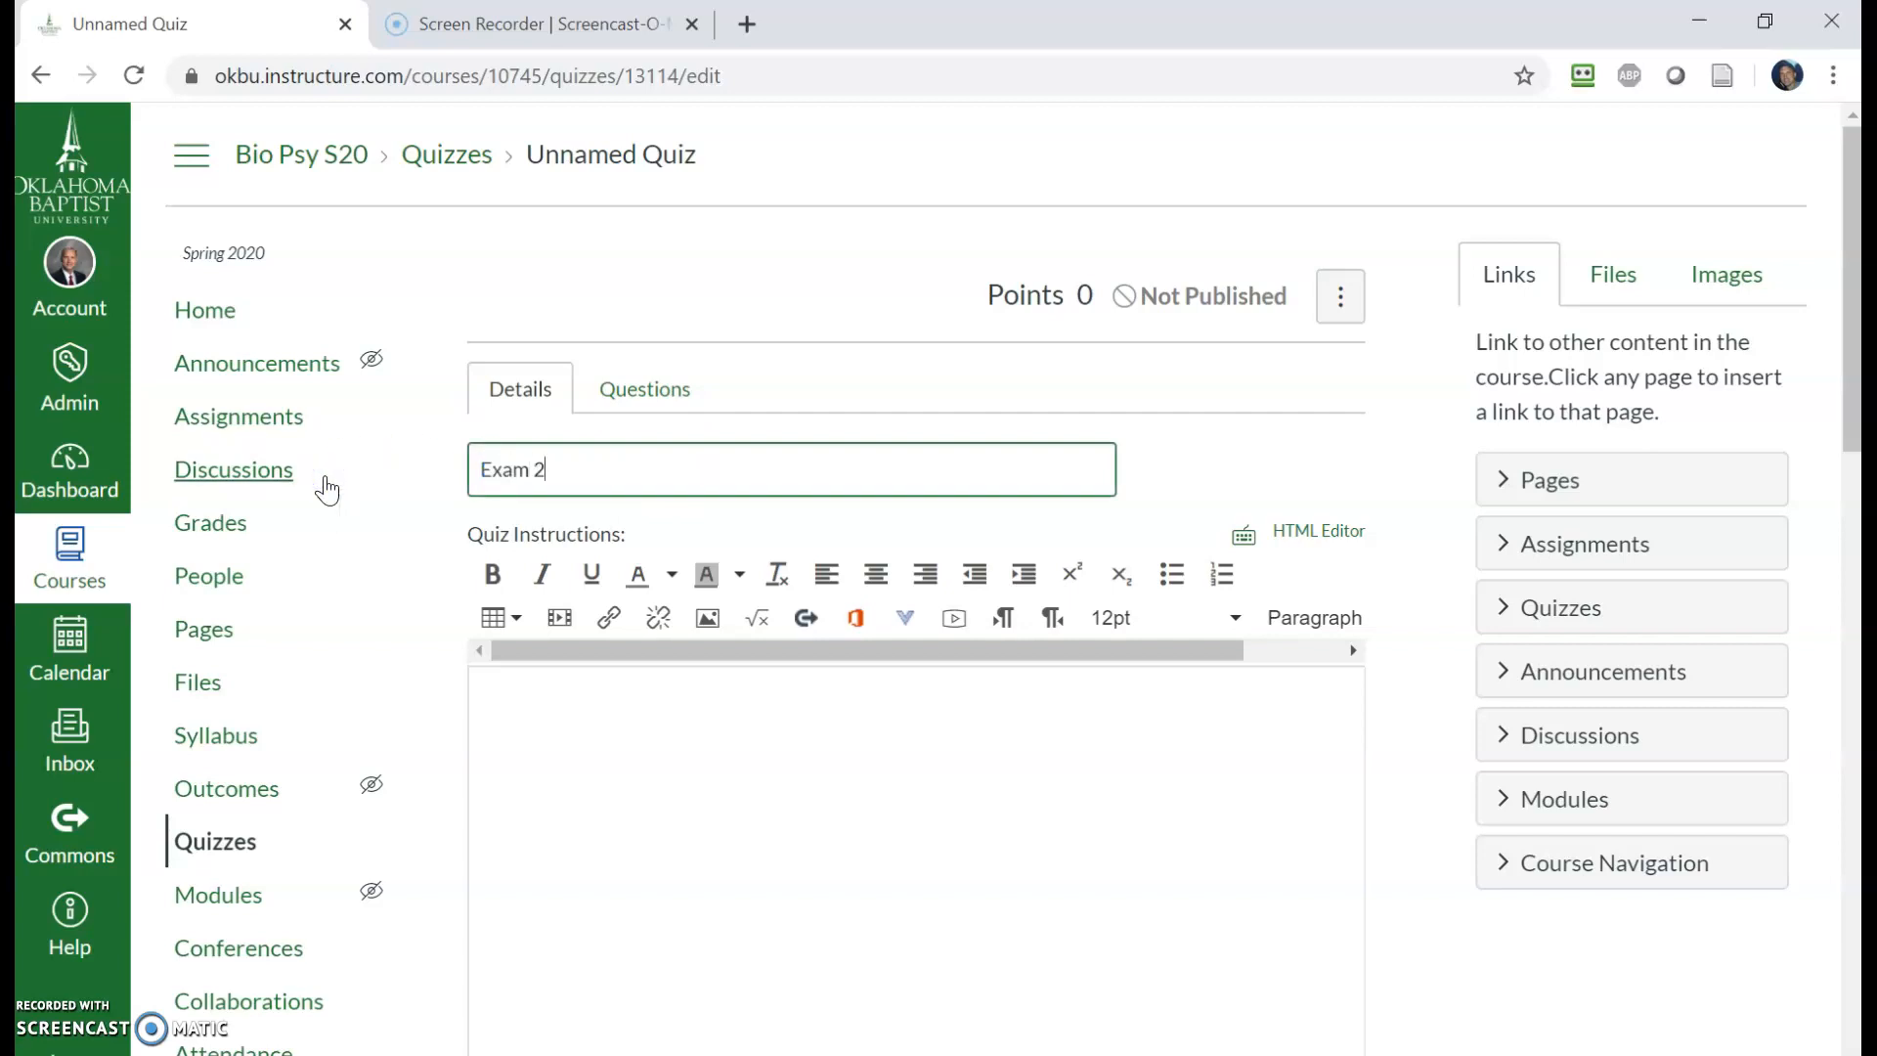
# - Paste the exam instructions into the Quiz Instructions editor
pyautogui.click(569, 721)
pyautogui.click(572, 723)
pyautogui.scroll(-1, 587, 738)
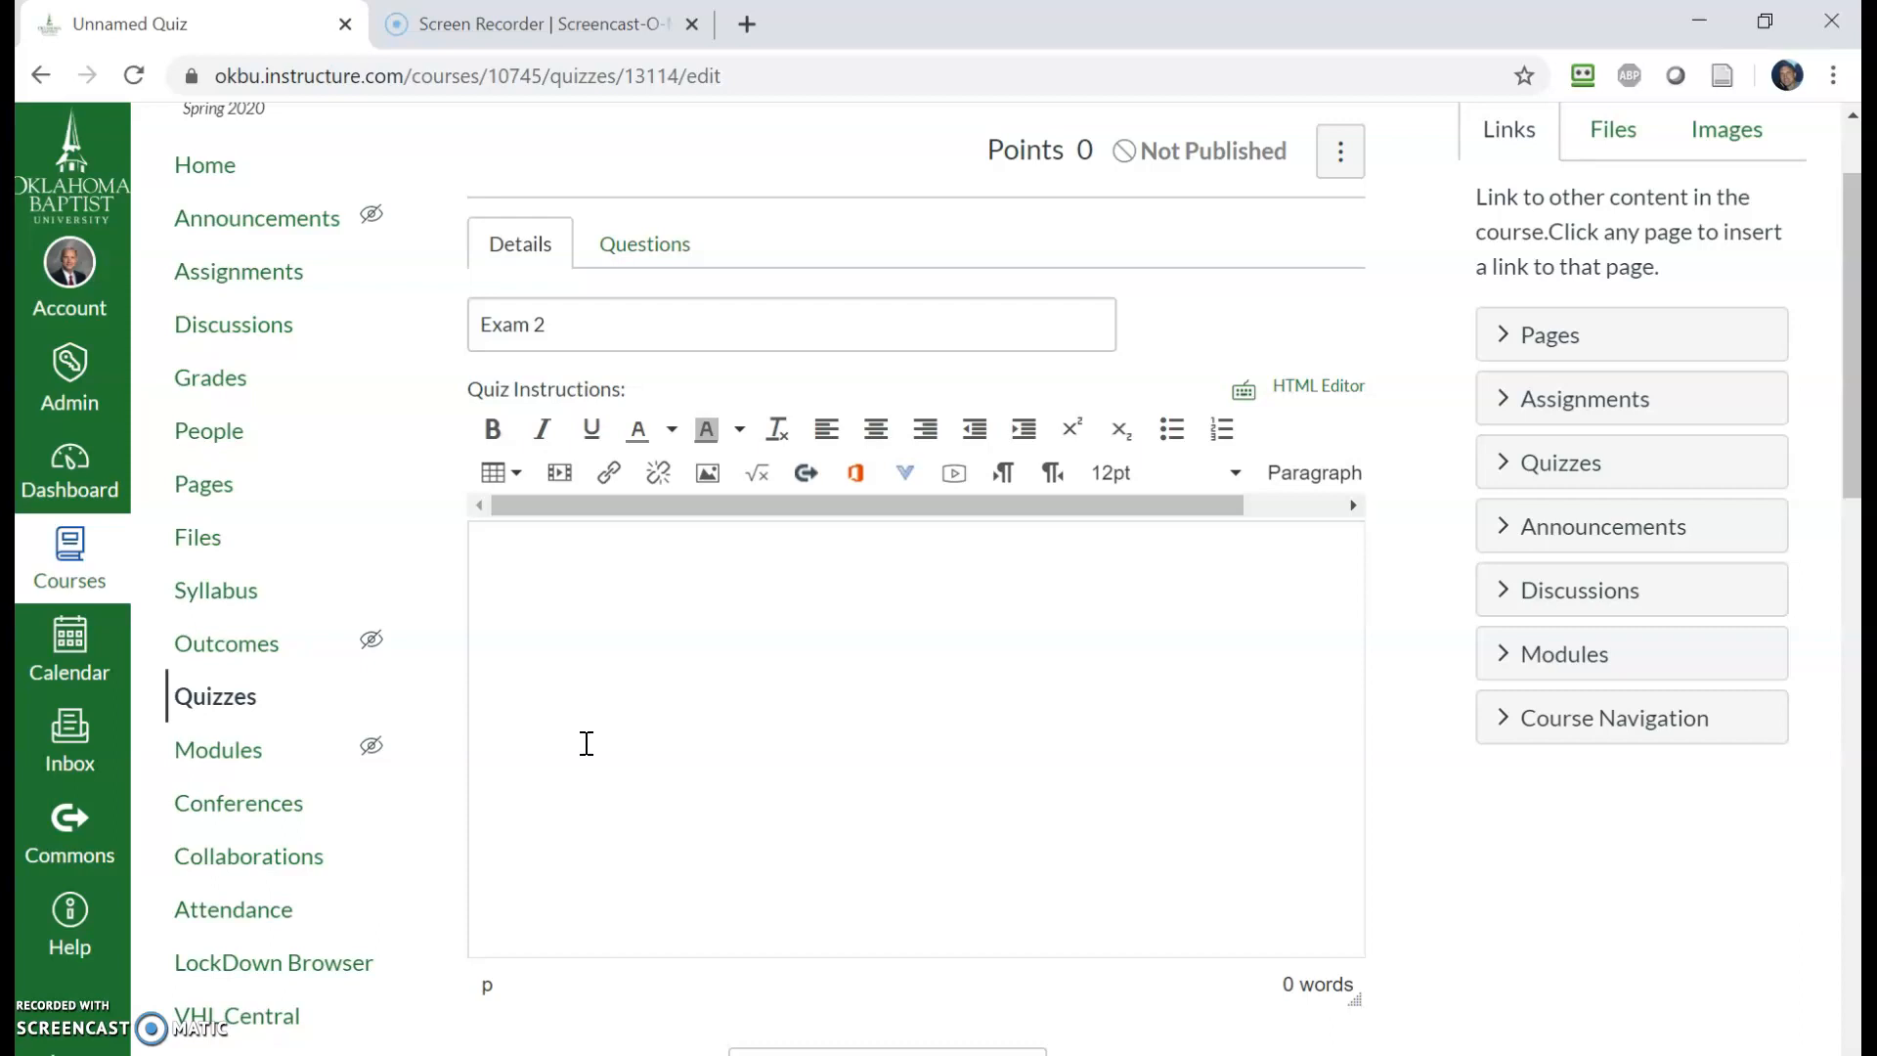
pyautogui.click(600, 736)
pyautogui.write('This exam will be available from Monday, March 23 8:00am to Thursday, March 26, 8:00pm.  You must take the exam within that window. Once you start the exam you will have 60 minutes to complete it (unless you start after 7:00pm March 26). You will be shown one question at a time and once you answer the question you will not be able to return to it.')
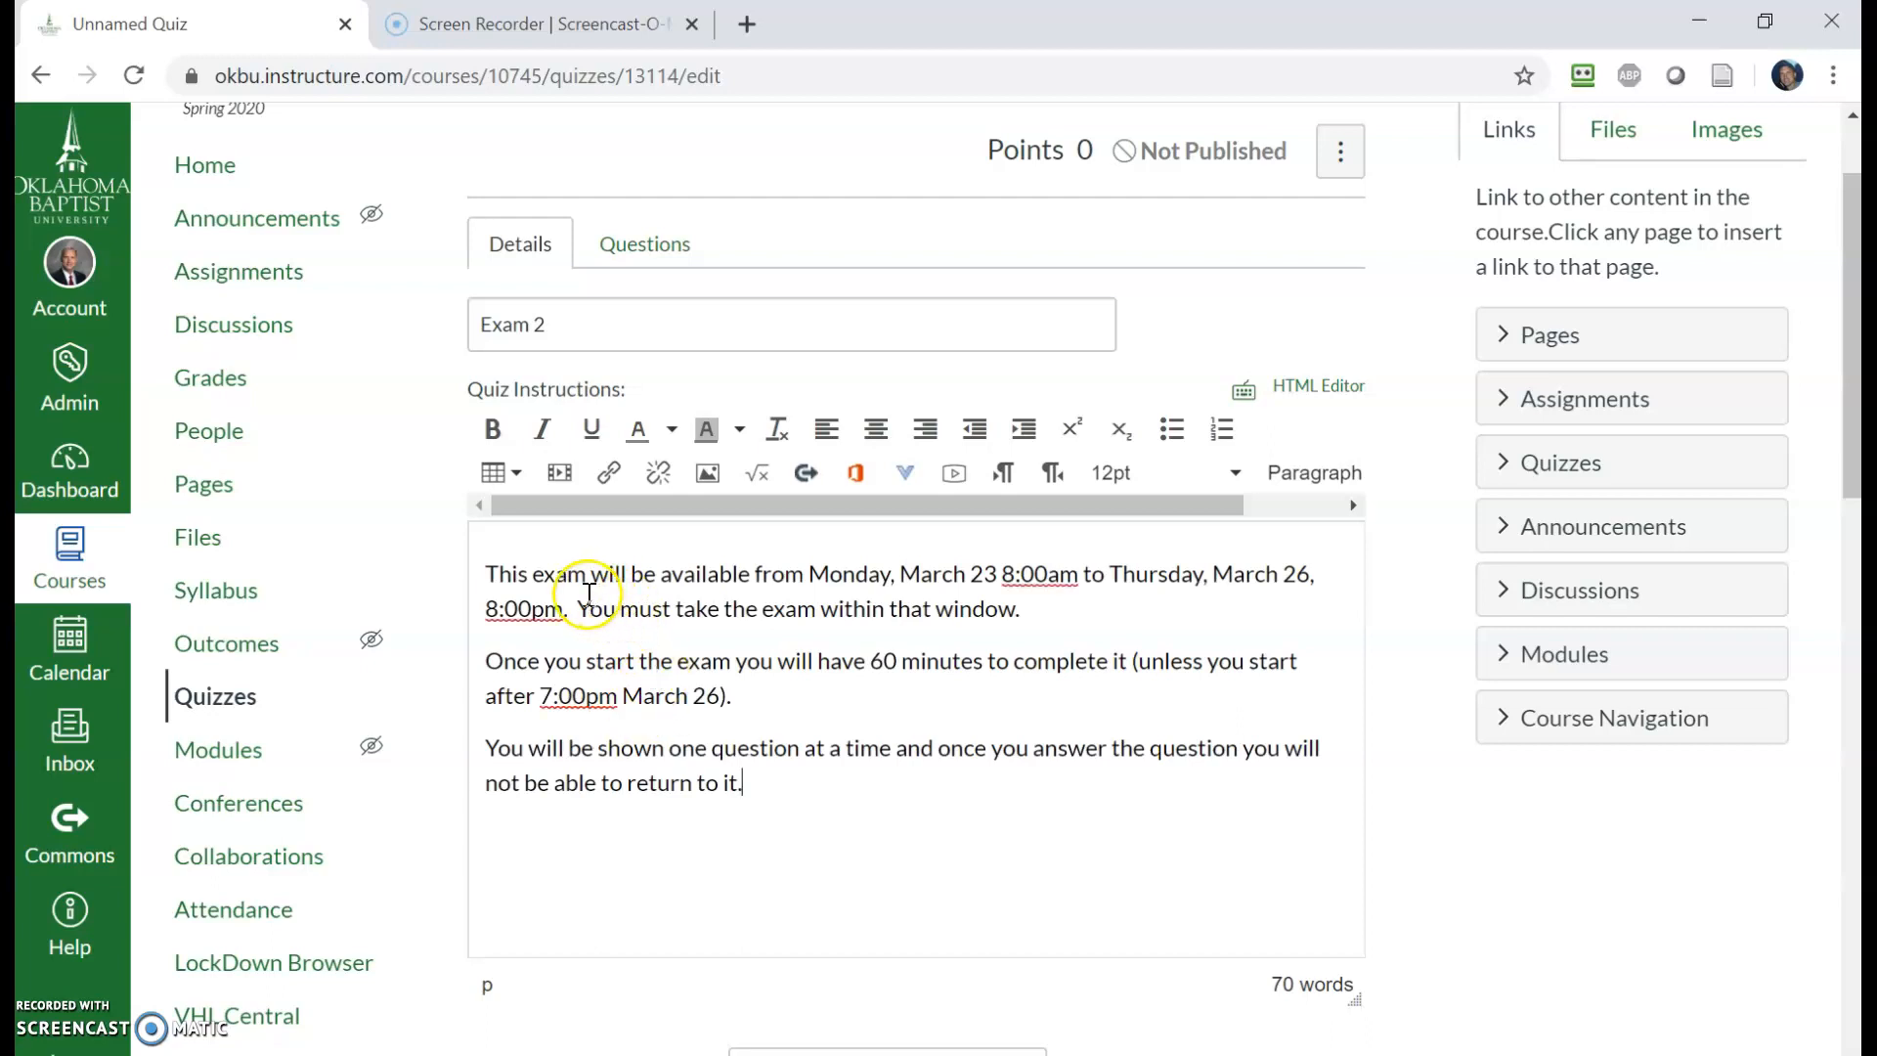
# - Review the pasted instructions, highlighting the exam's availability dates and times
pyautogui.click(844, 559)
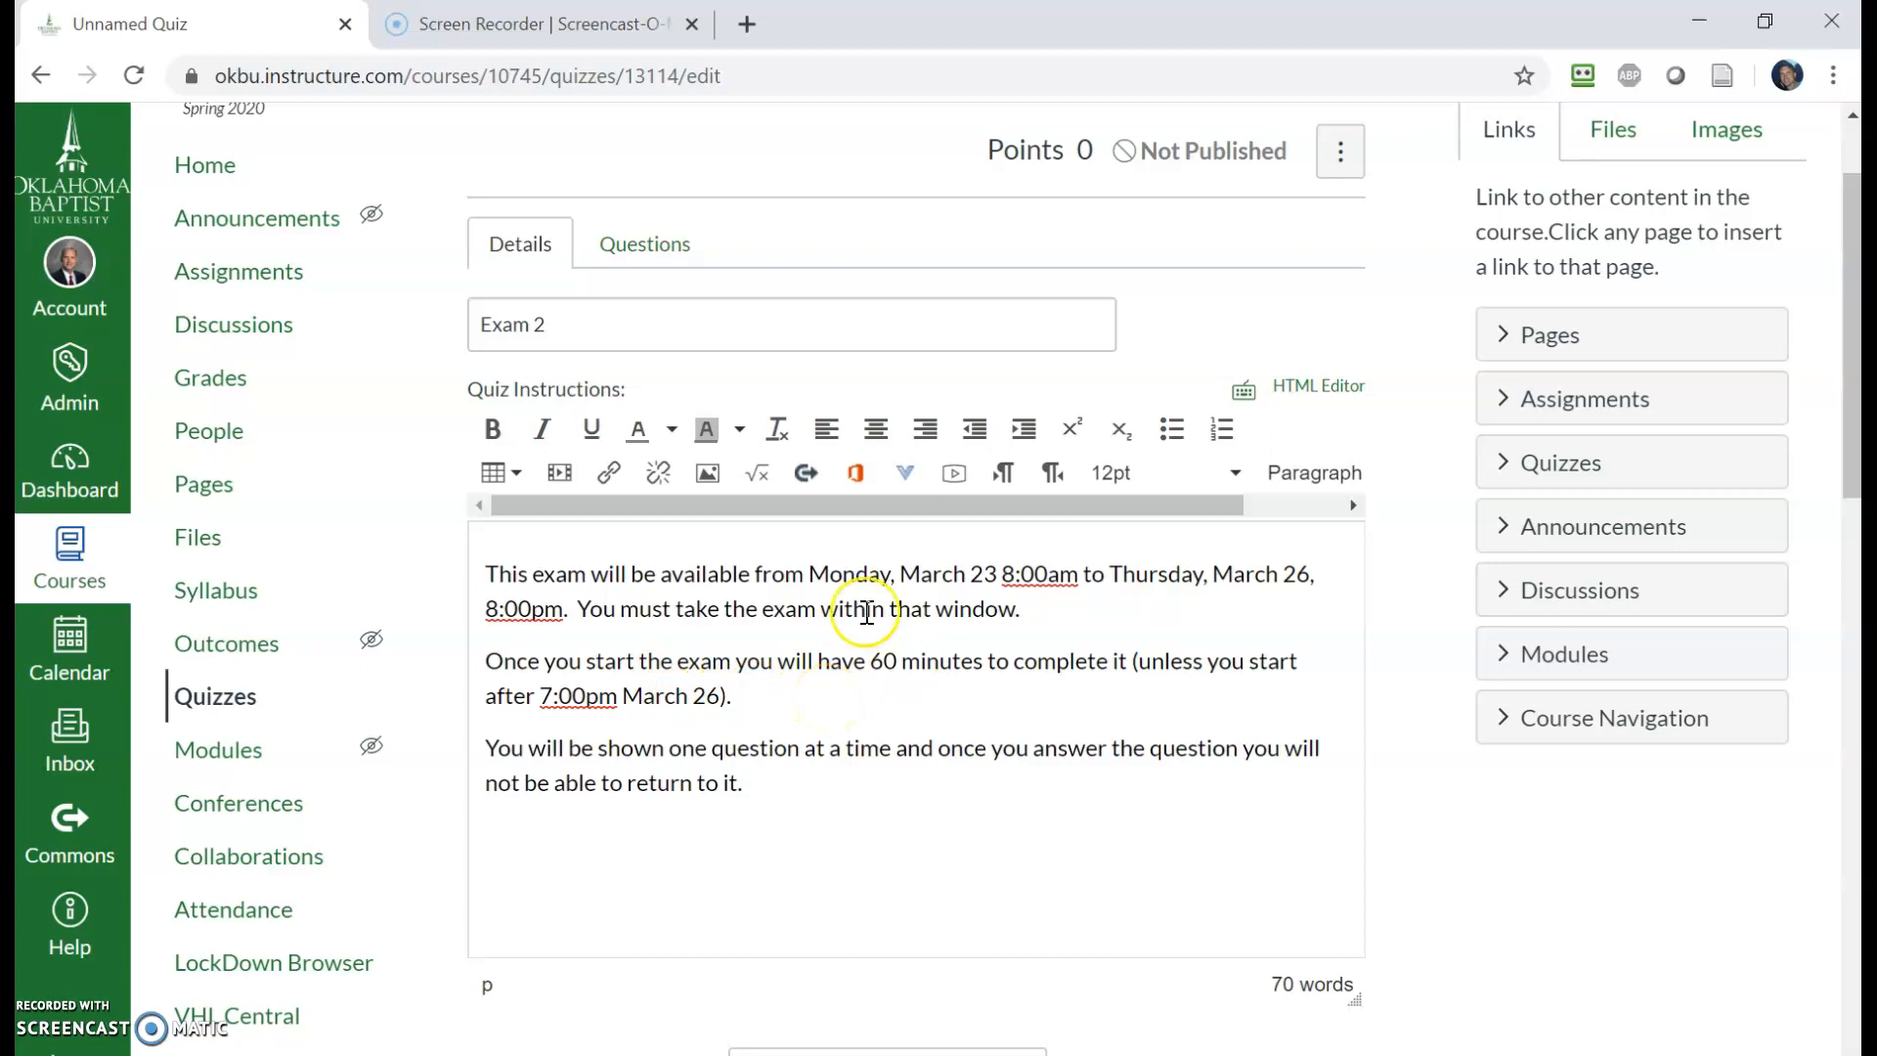
pyautogui.moveTo(810, 574); pyautogui.dragTo(569, 611)
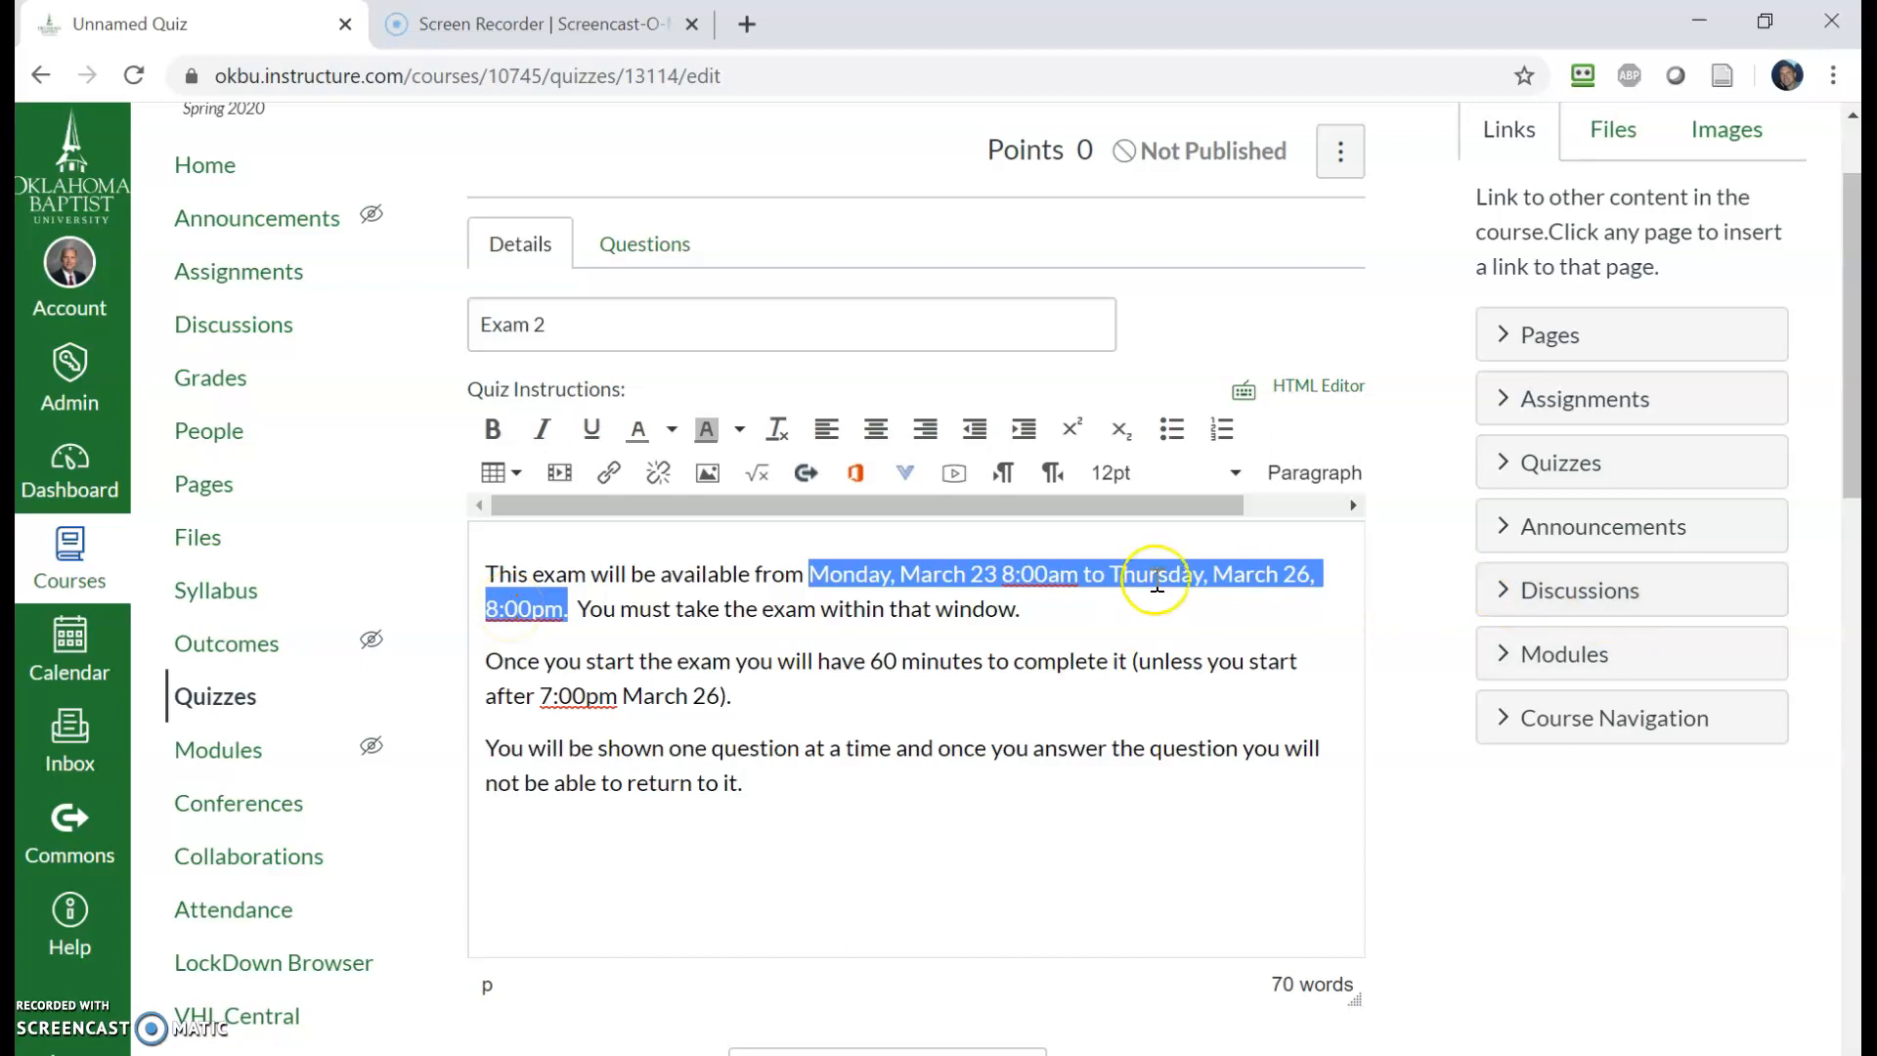
pyautogui.click(1185, 623)
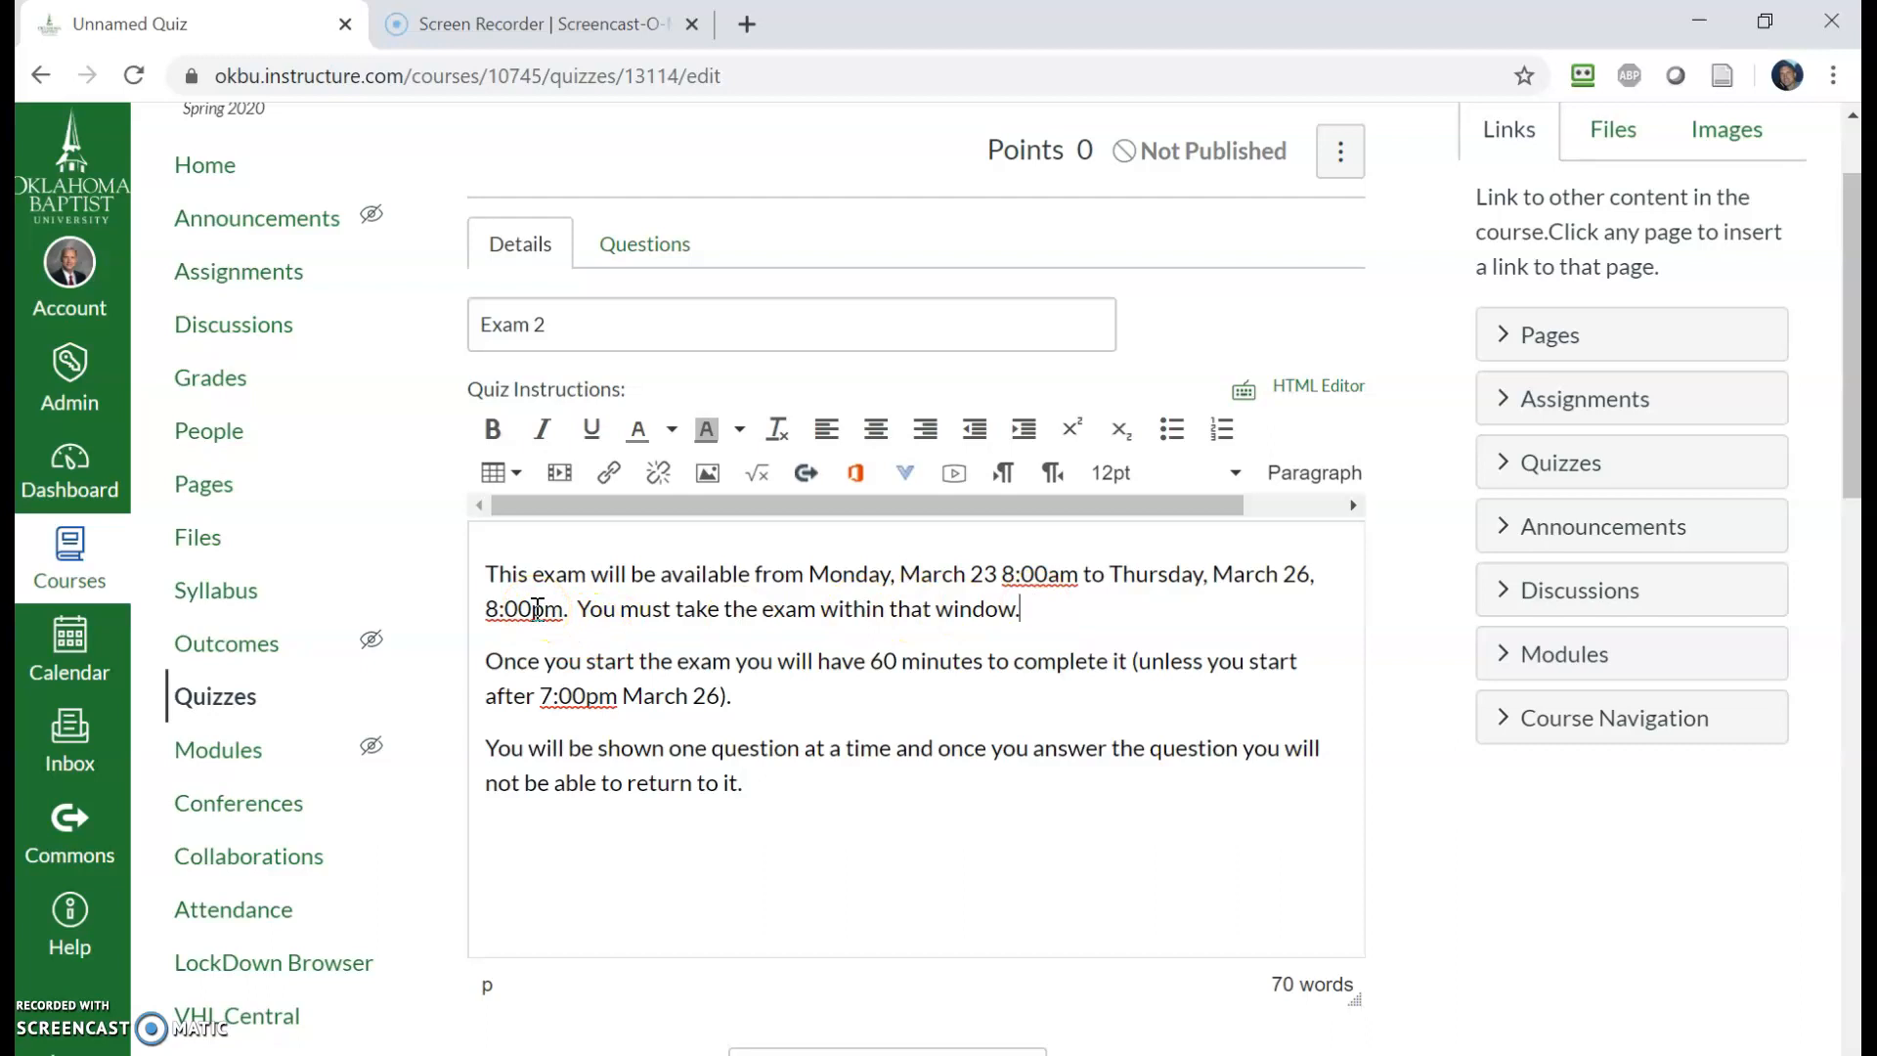
pyautogui.click(582, 700)
pyautogui.scroll(-1, 796, 788)
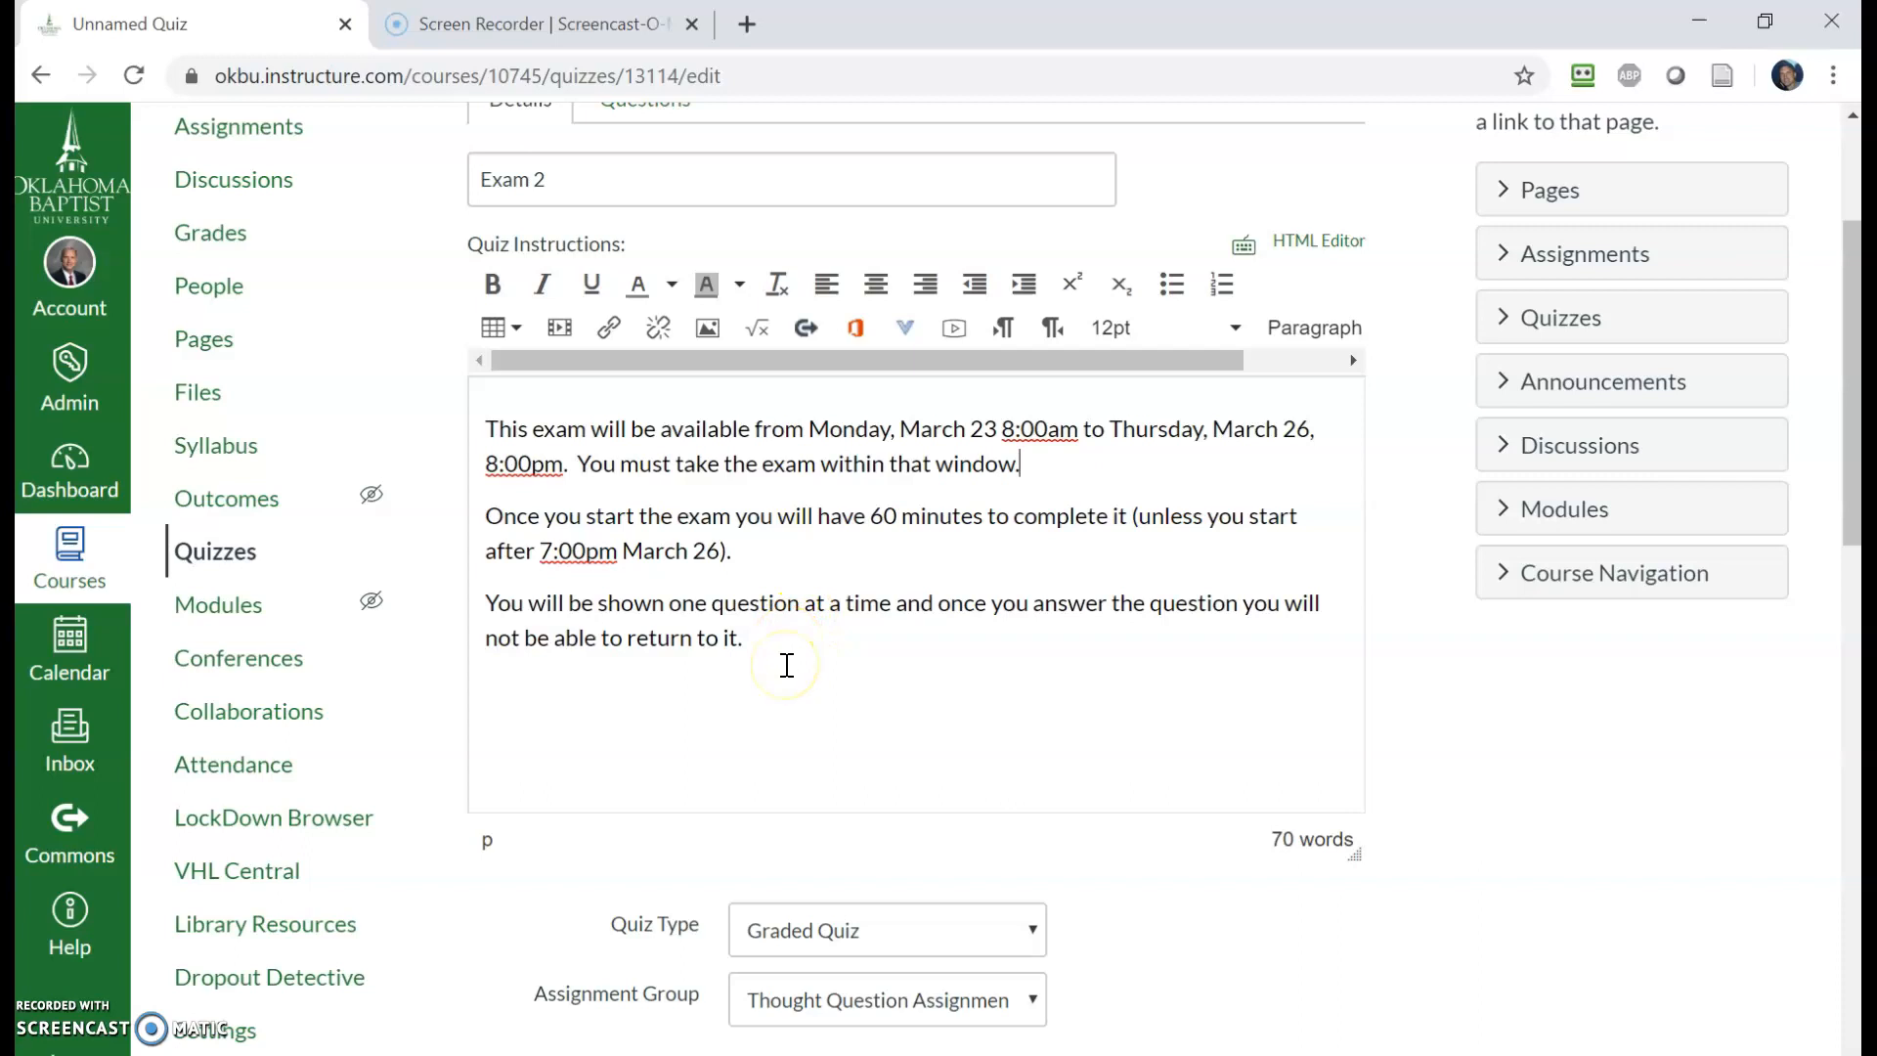
pyautogui.scroll(-2, 788, 651)
pyautogui.scroll(-4, 787, 665)
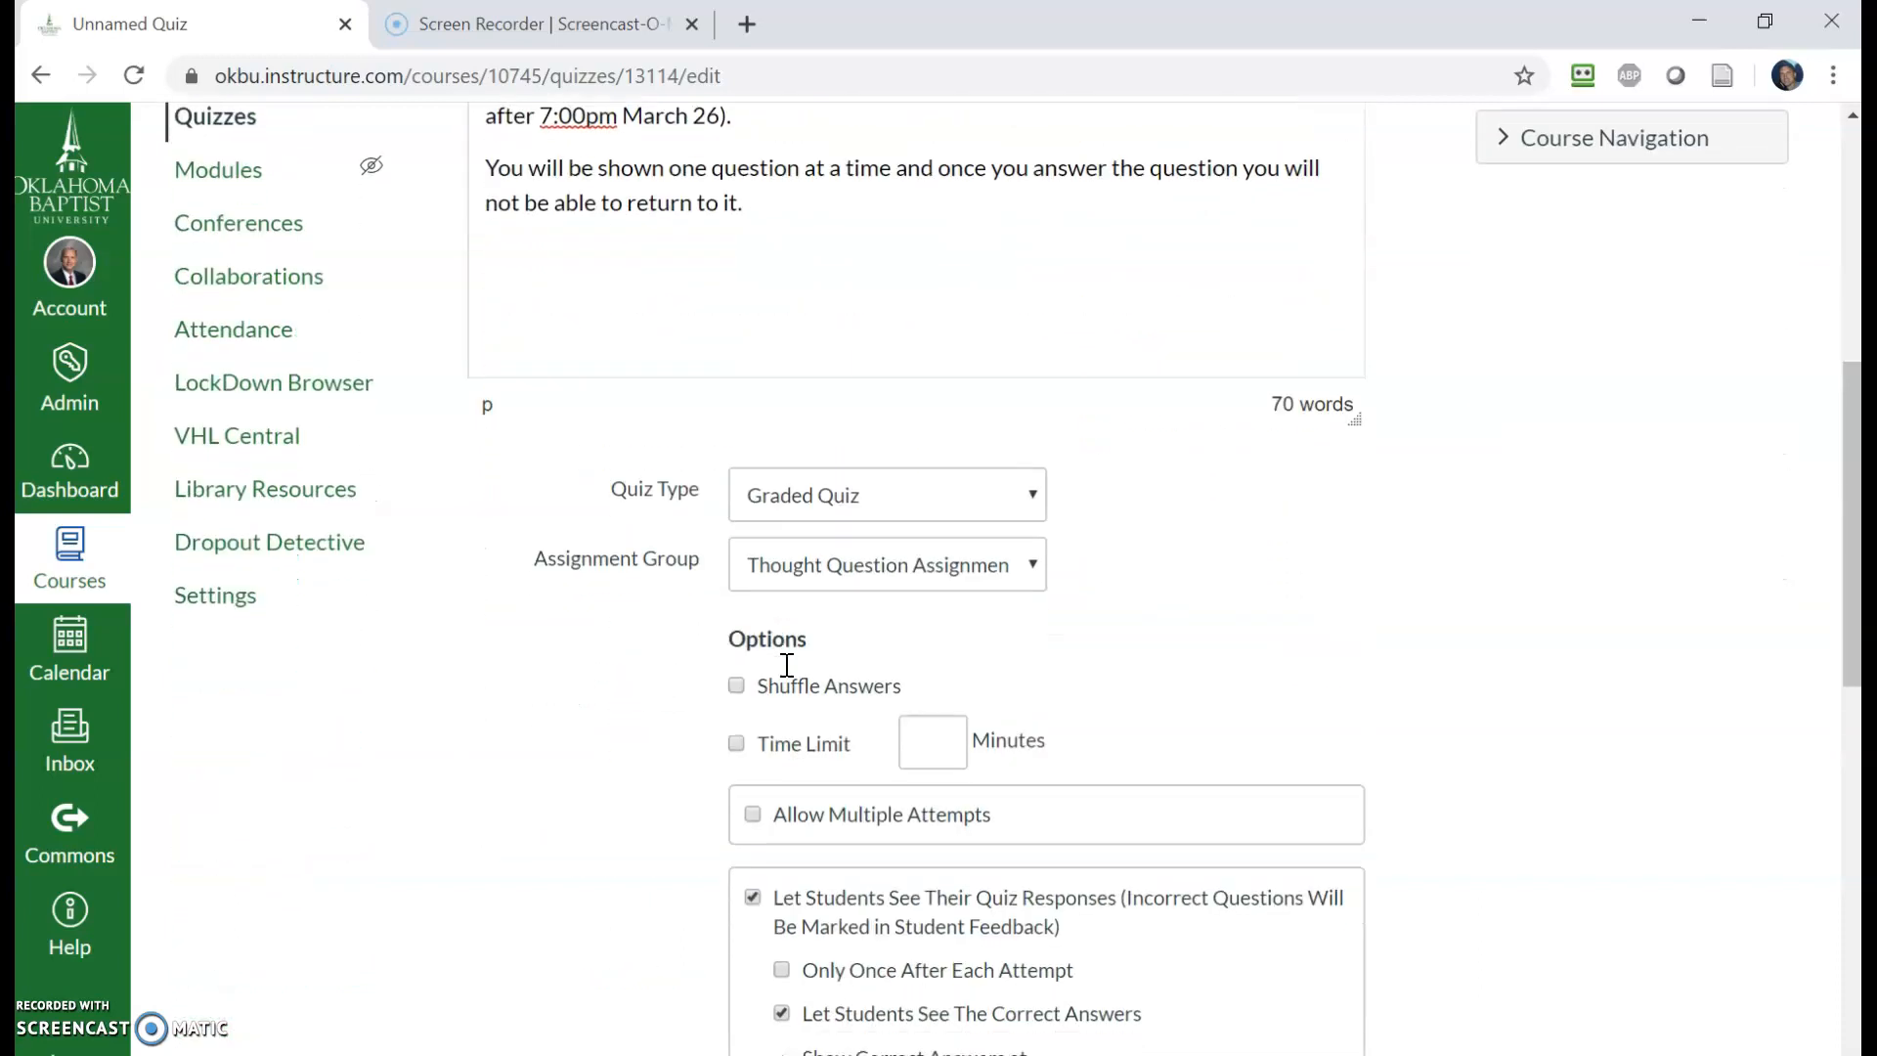
pyautogui.scroll(2, 1042, 321)
pyautogui.scroll(2, 658, 583)
pyautogui.scroll(-4, 1257, 721)
# - Set the Quiz Type to Graded Quiz and the Assignment Group to Exams
pyautogui.click(1025, 494)
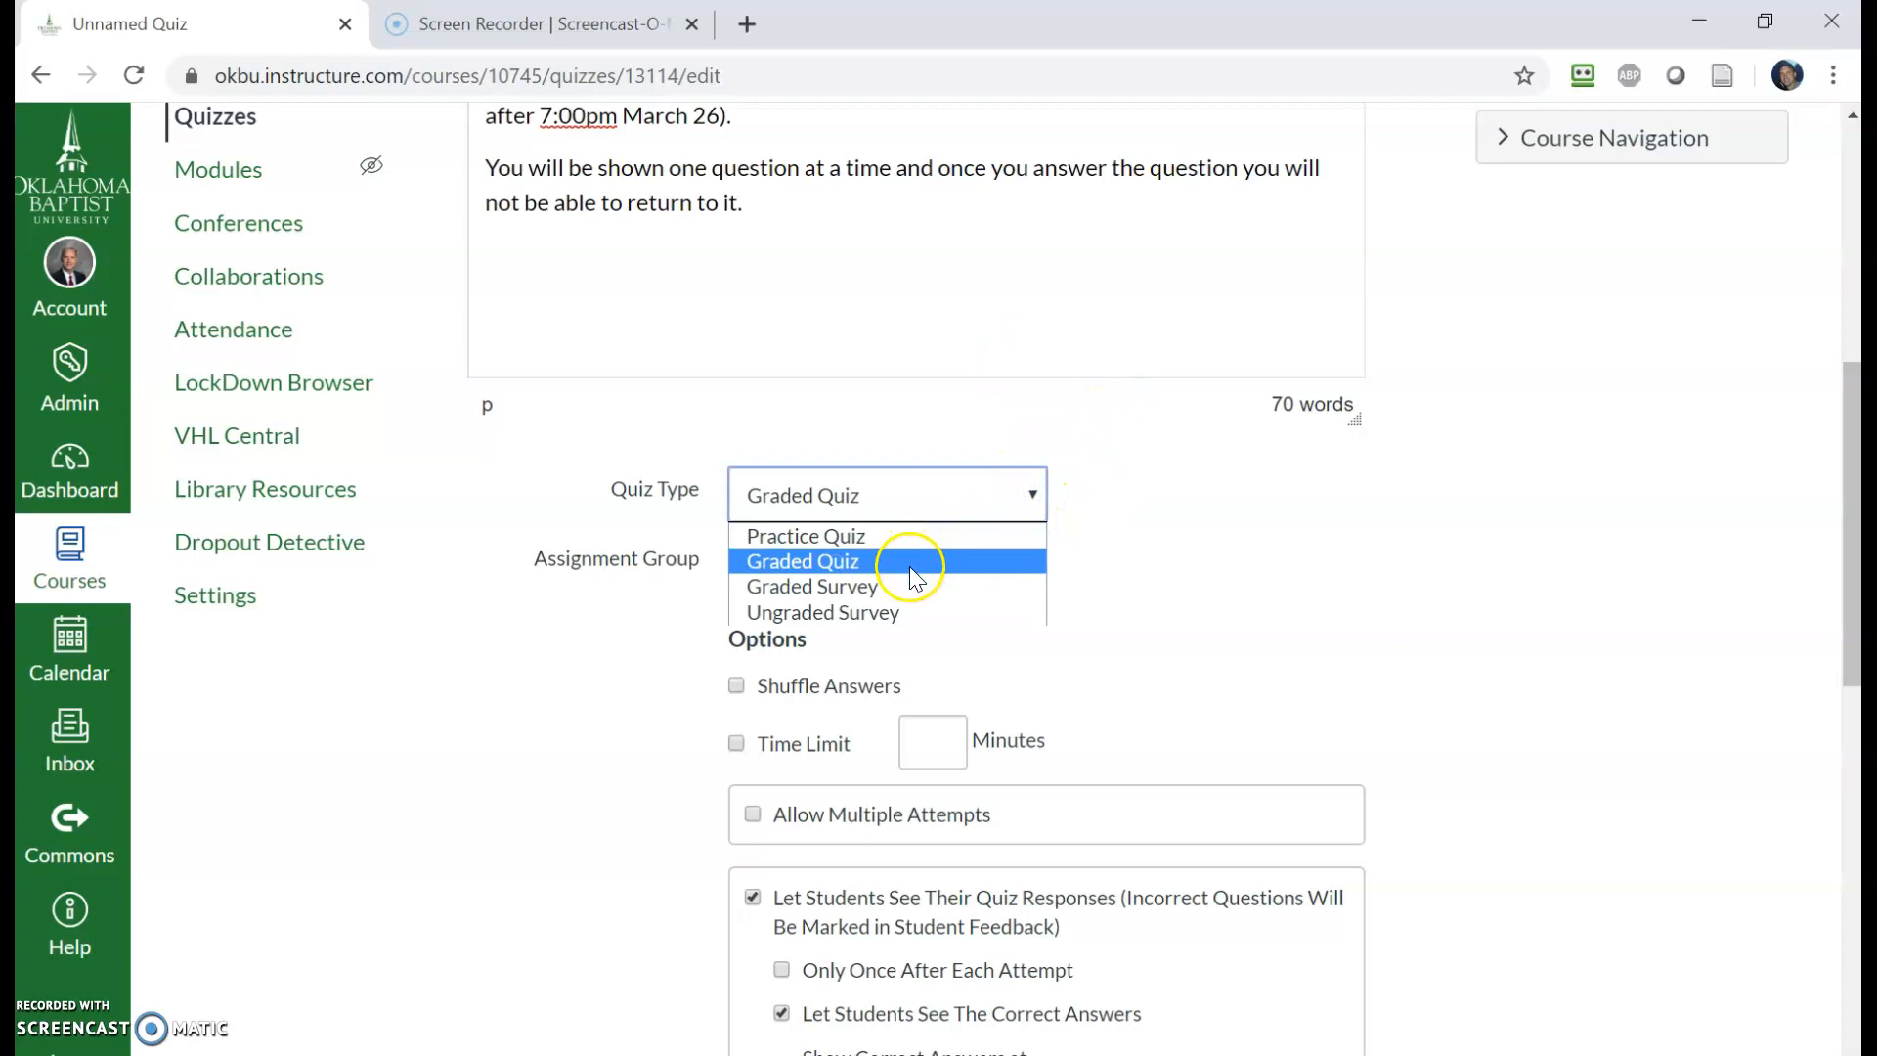
pyautogui.click(911, 559)
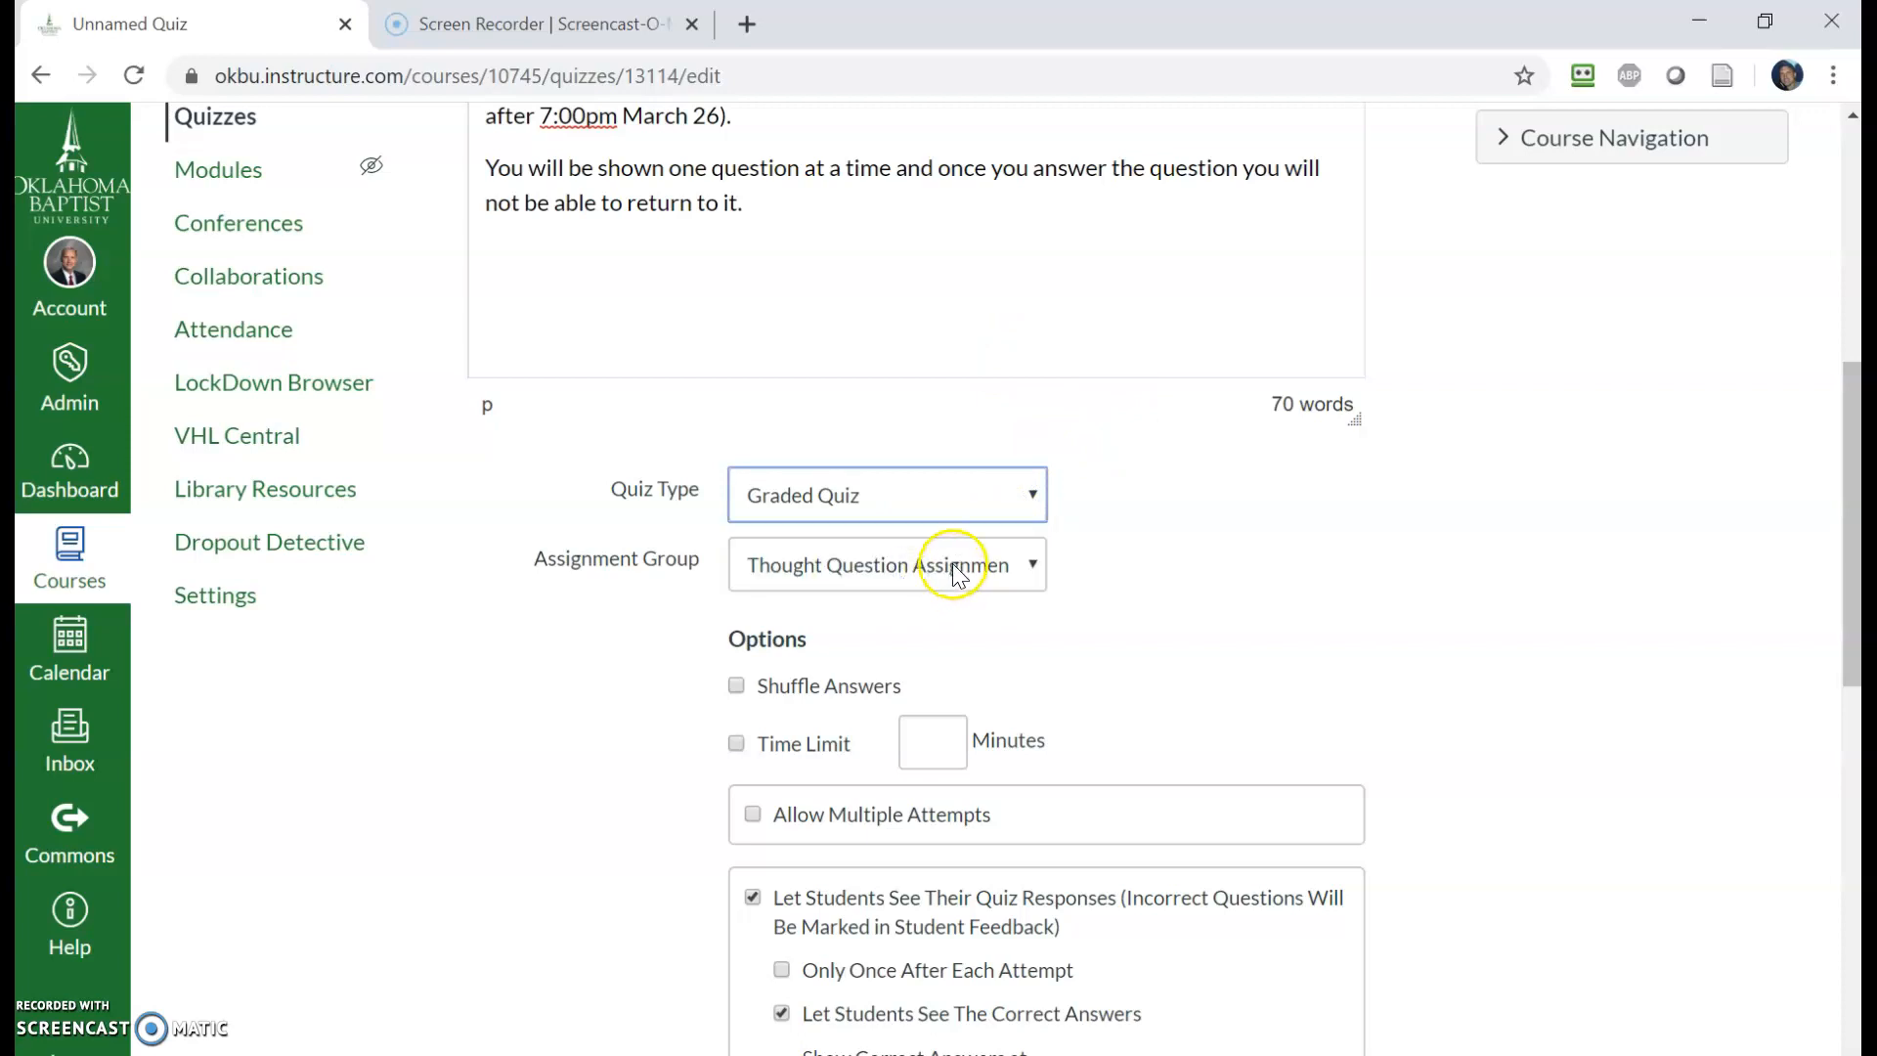
pyautogui.click(954, 572)
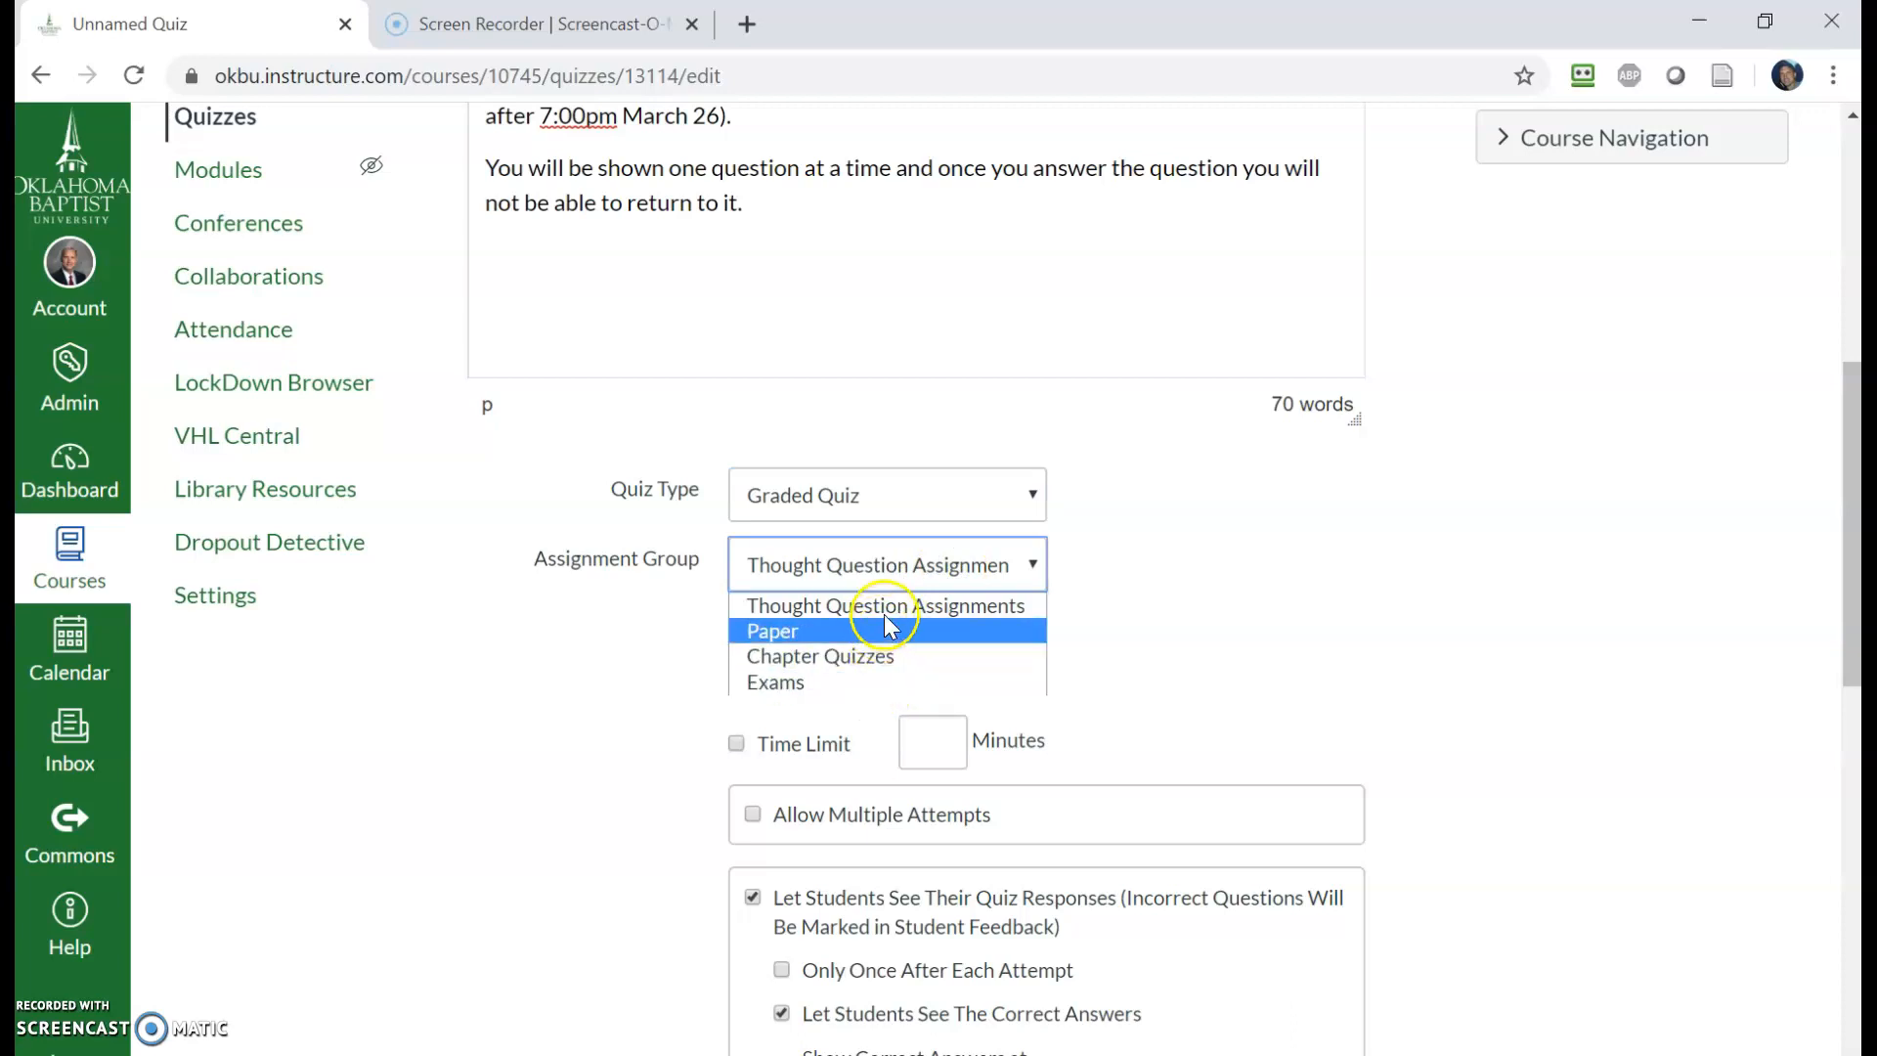
pyautogui.click(870, 679)
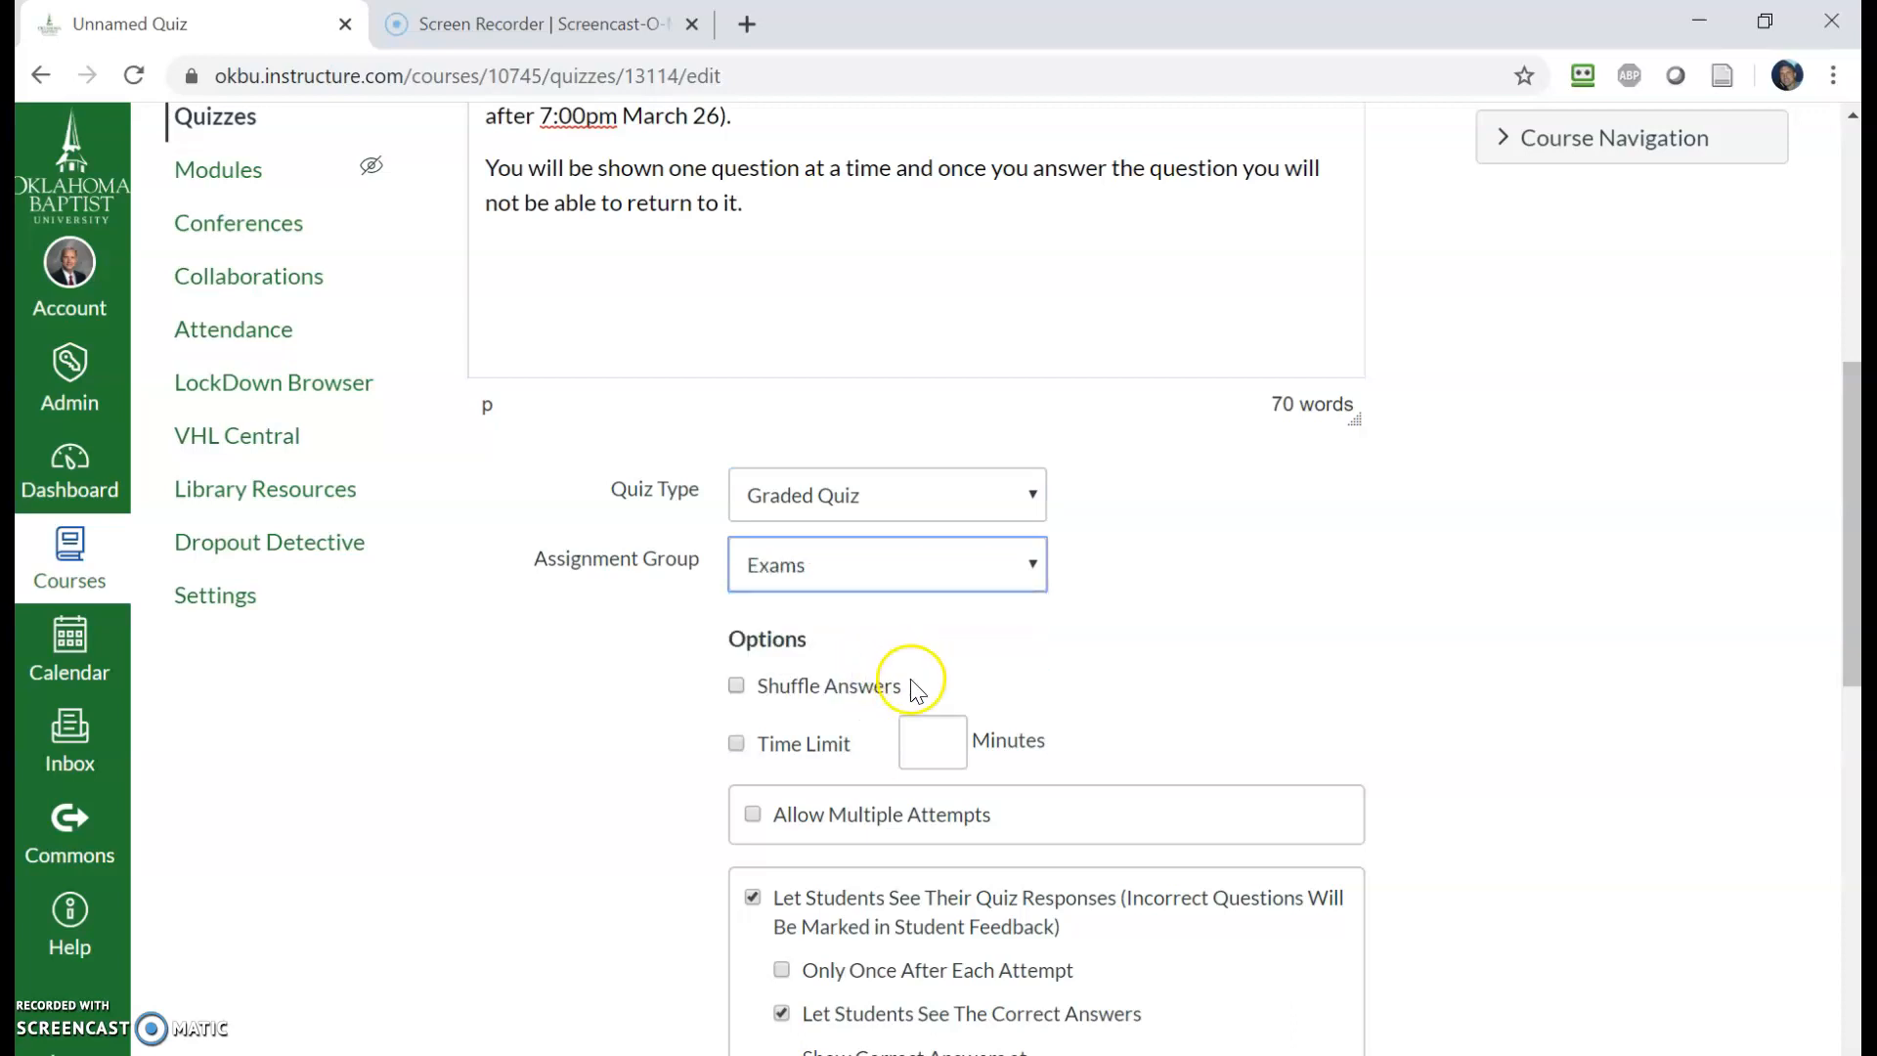
# - Enable Shuffle Answers and a time limit of 60 minutes
pyautogui.click(738, 690)
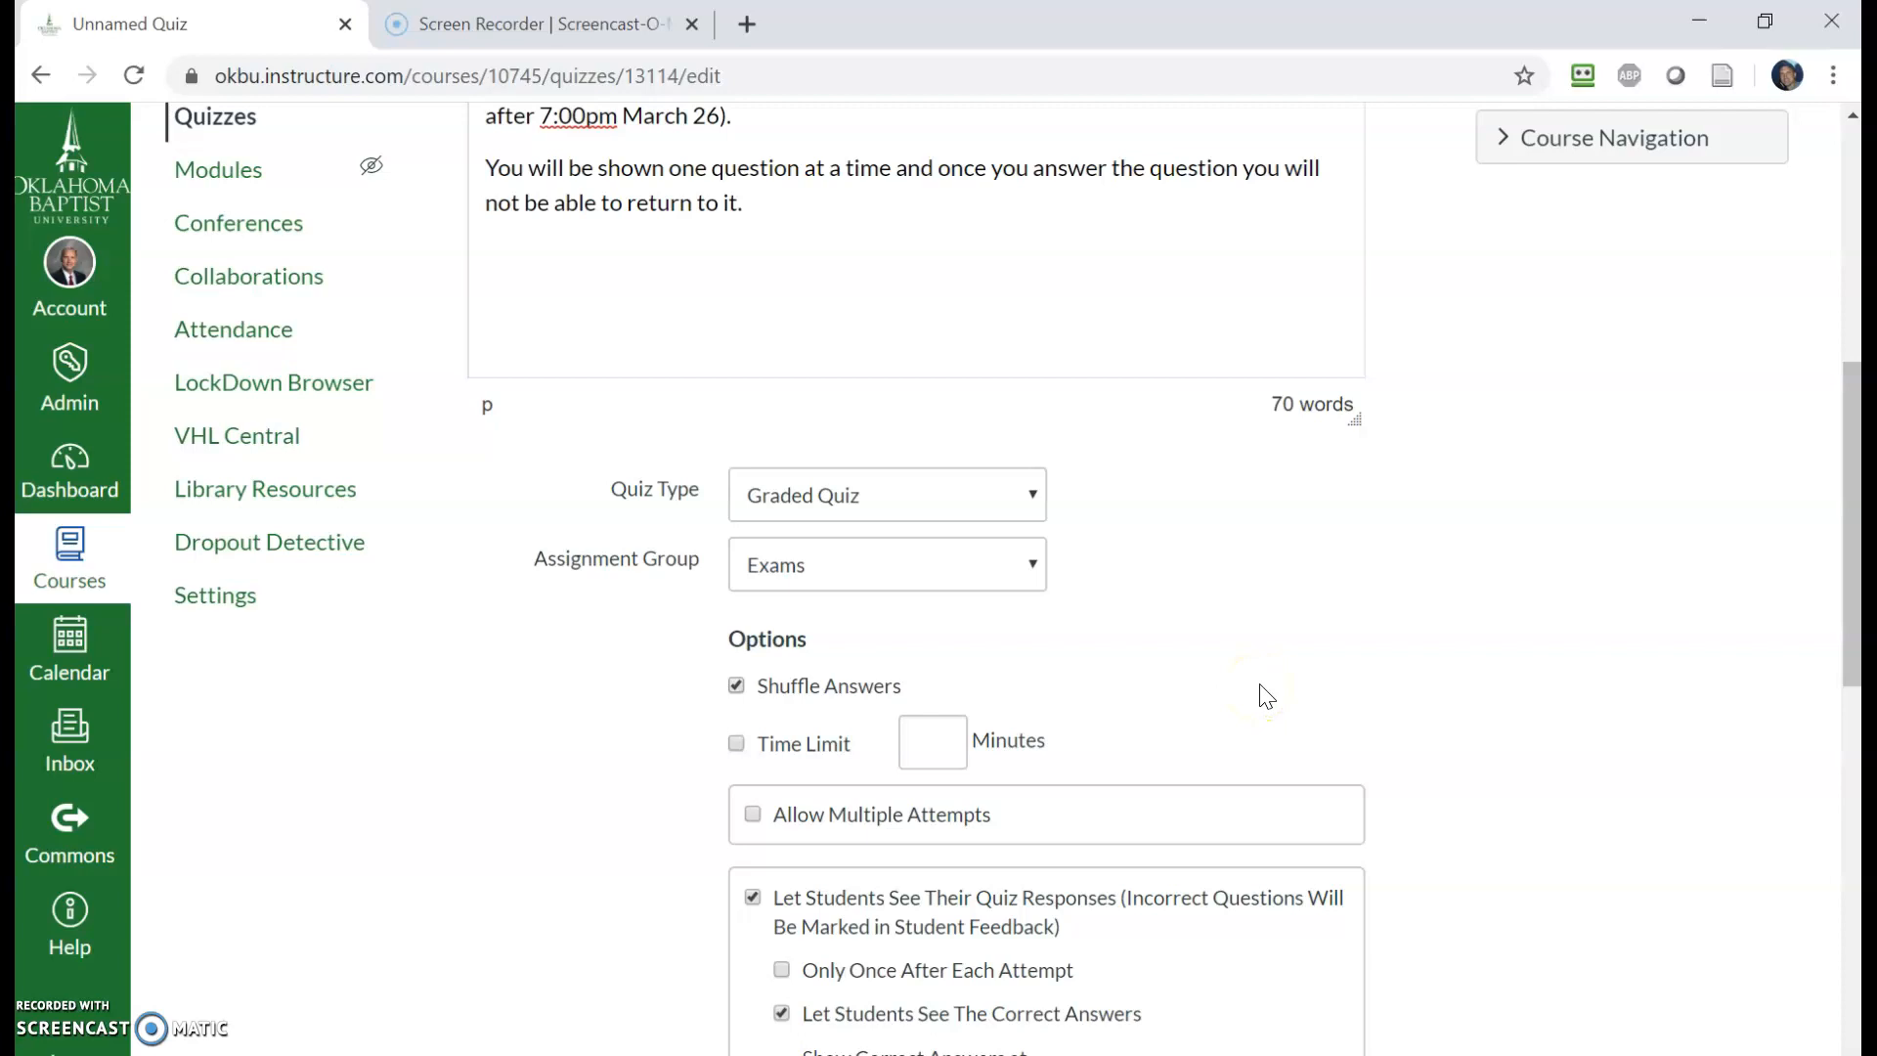
pyautogui.click(736, 743)
pyautogui.click(897, 751)
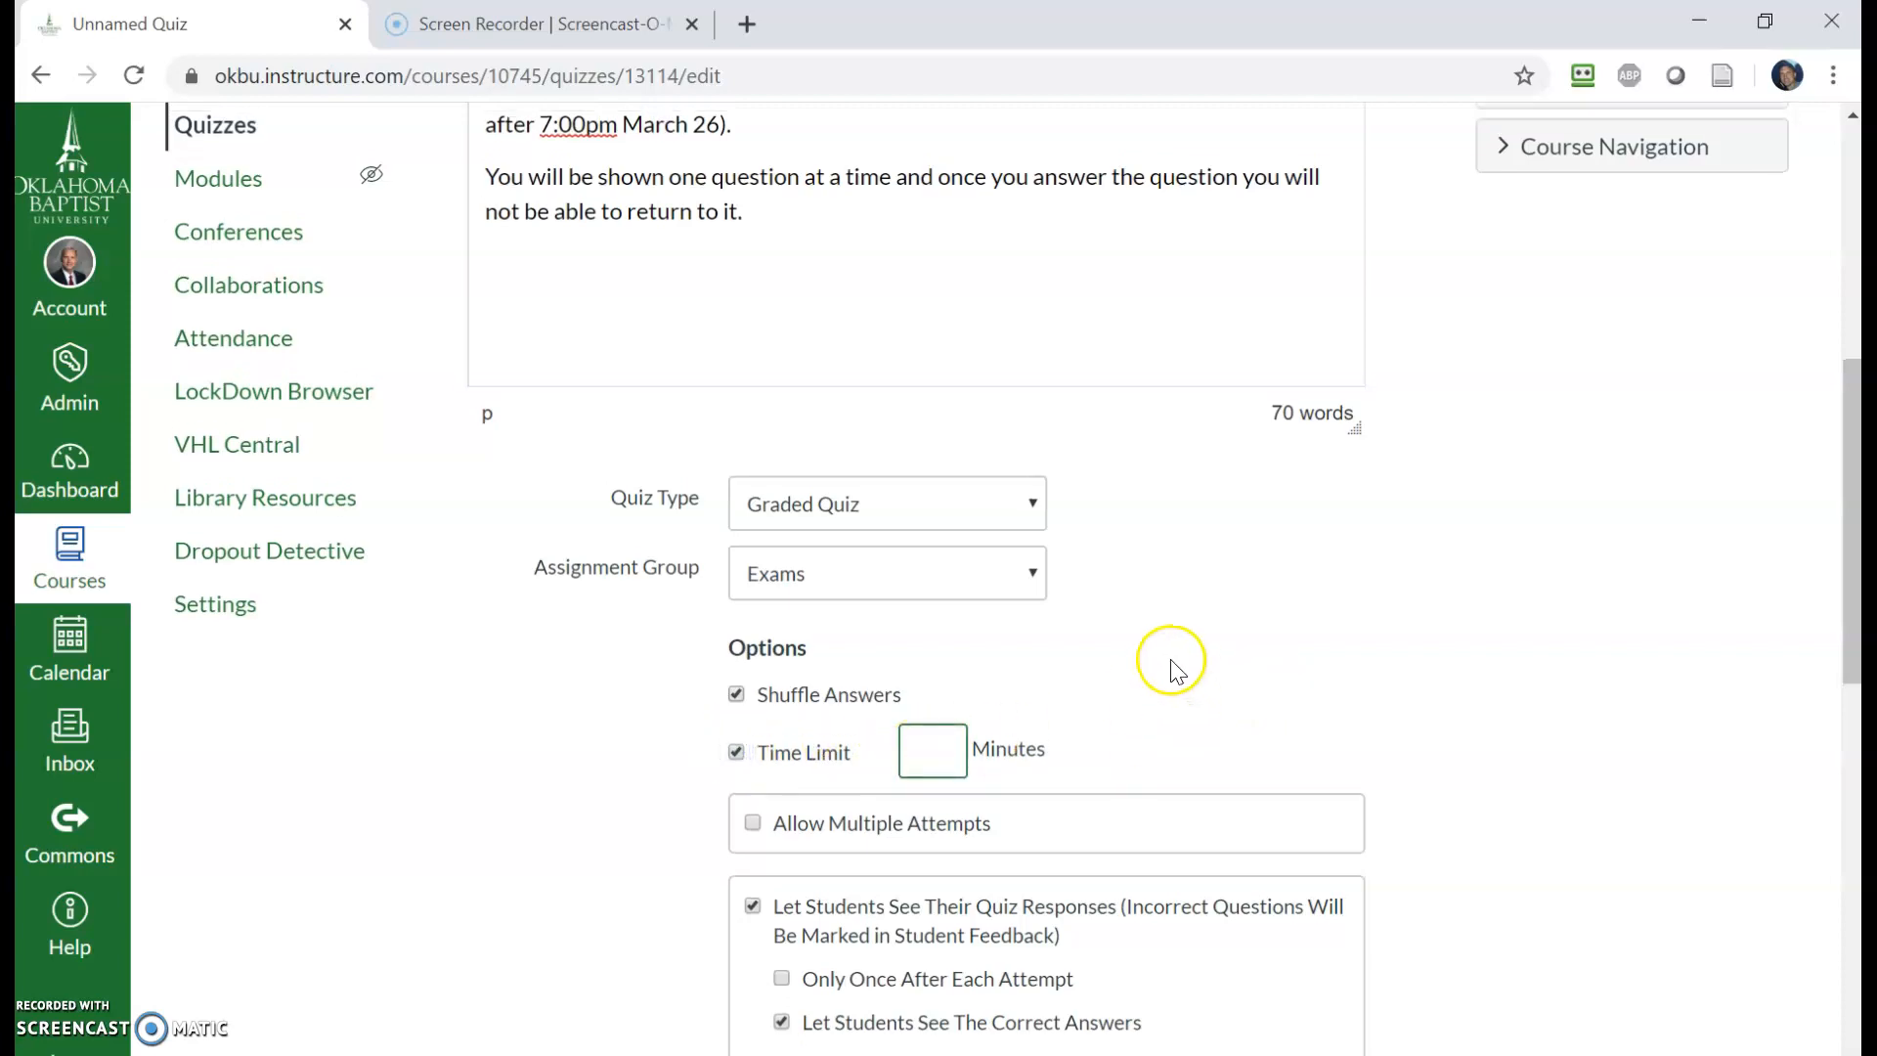
pyautogui.scroll(4, 1144, 655)
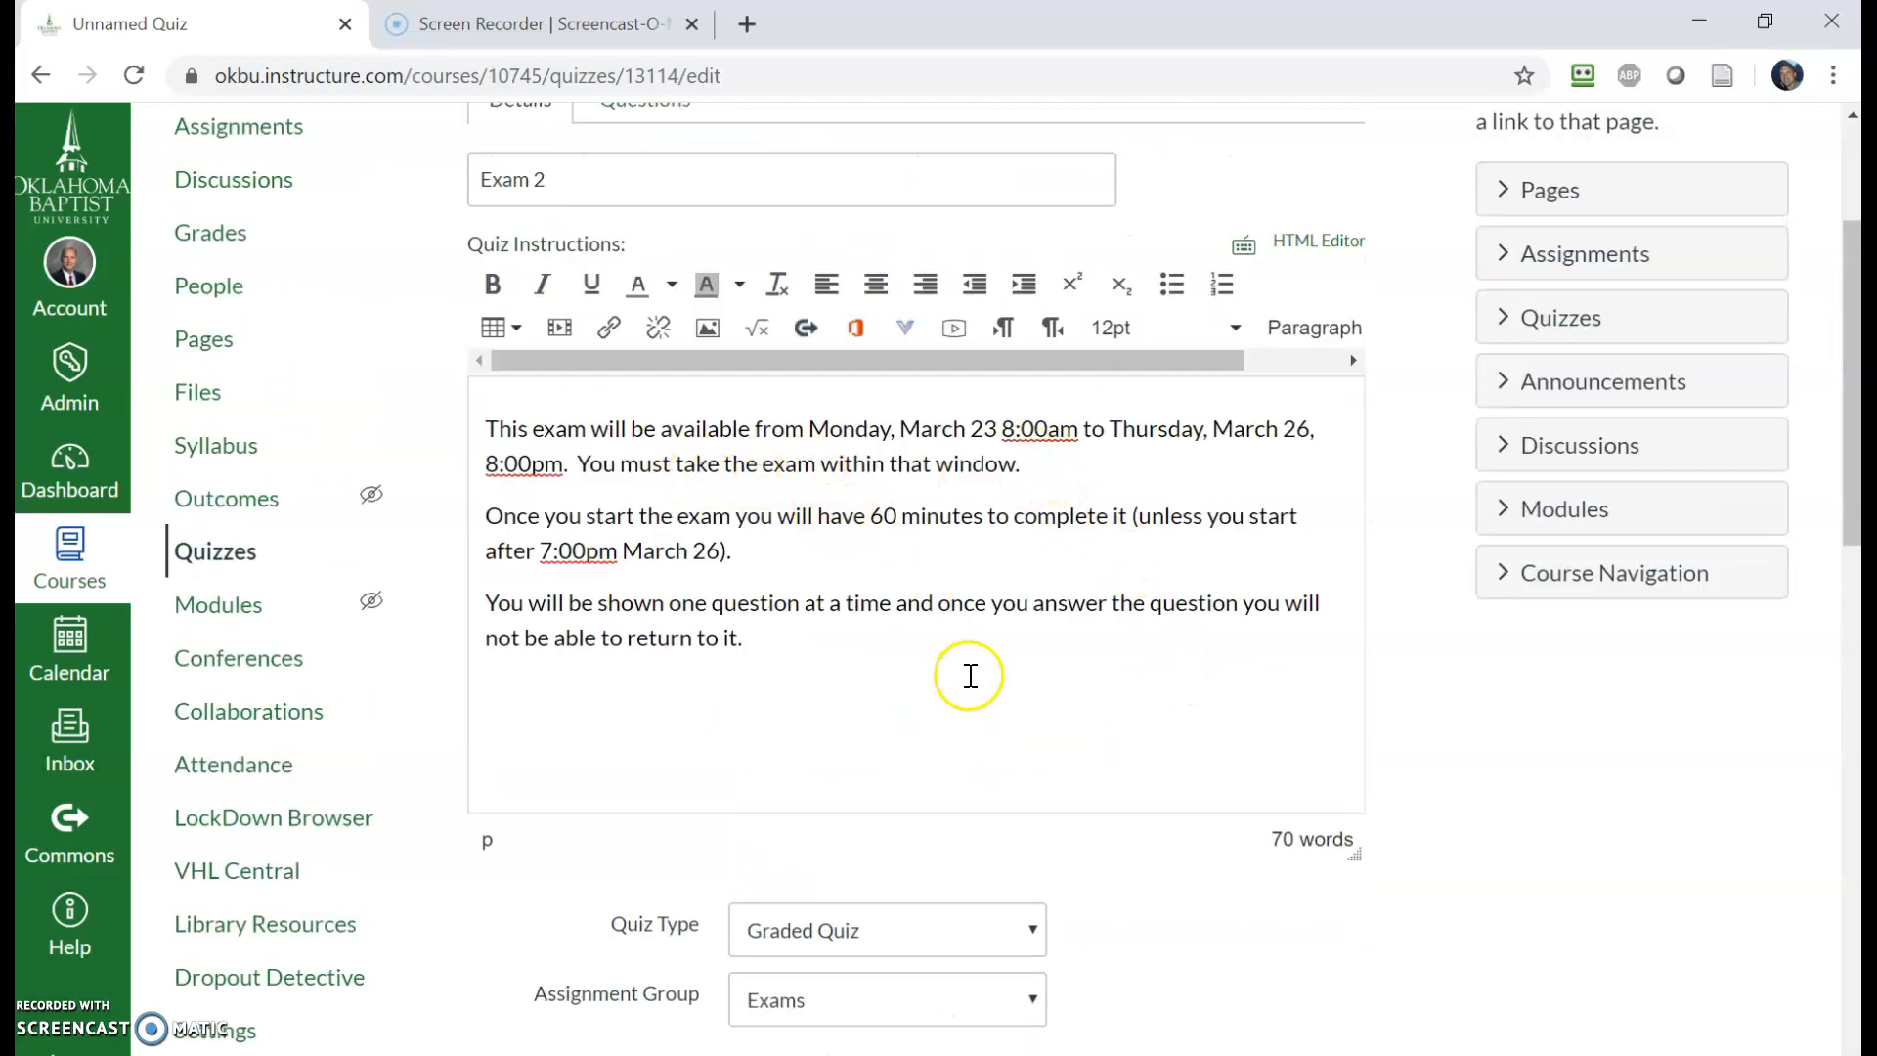
pyautogui.scroll(-5, 1102, 713)
pyautogui.write('60')
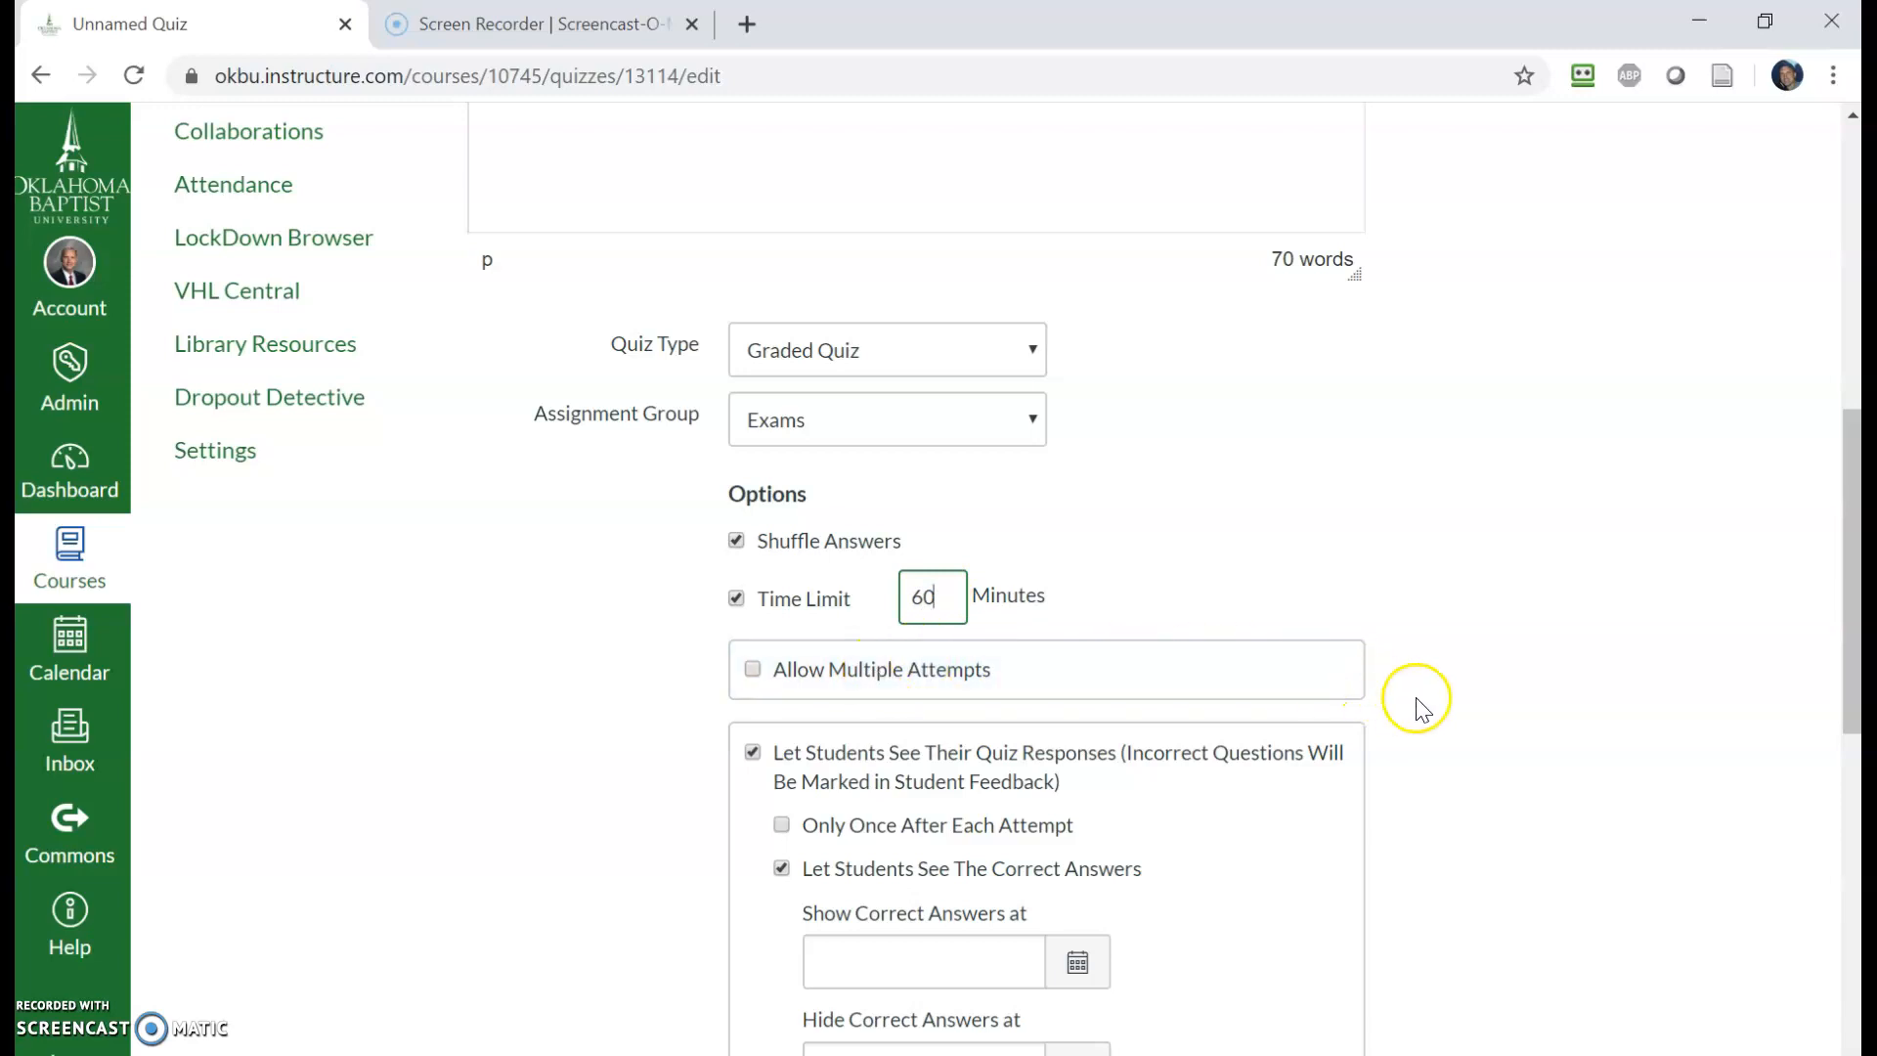
# - Turn off showing quiz responses and show one question at a time, locking questions after answering
pyautogui.scroll(-5, 1422, 709)
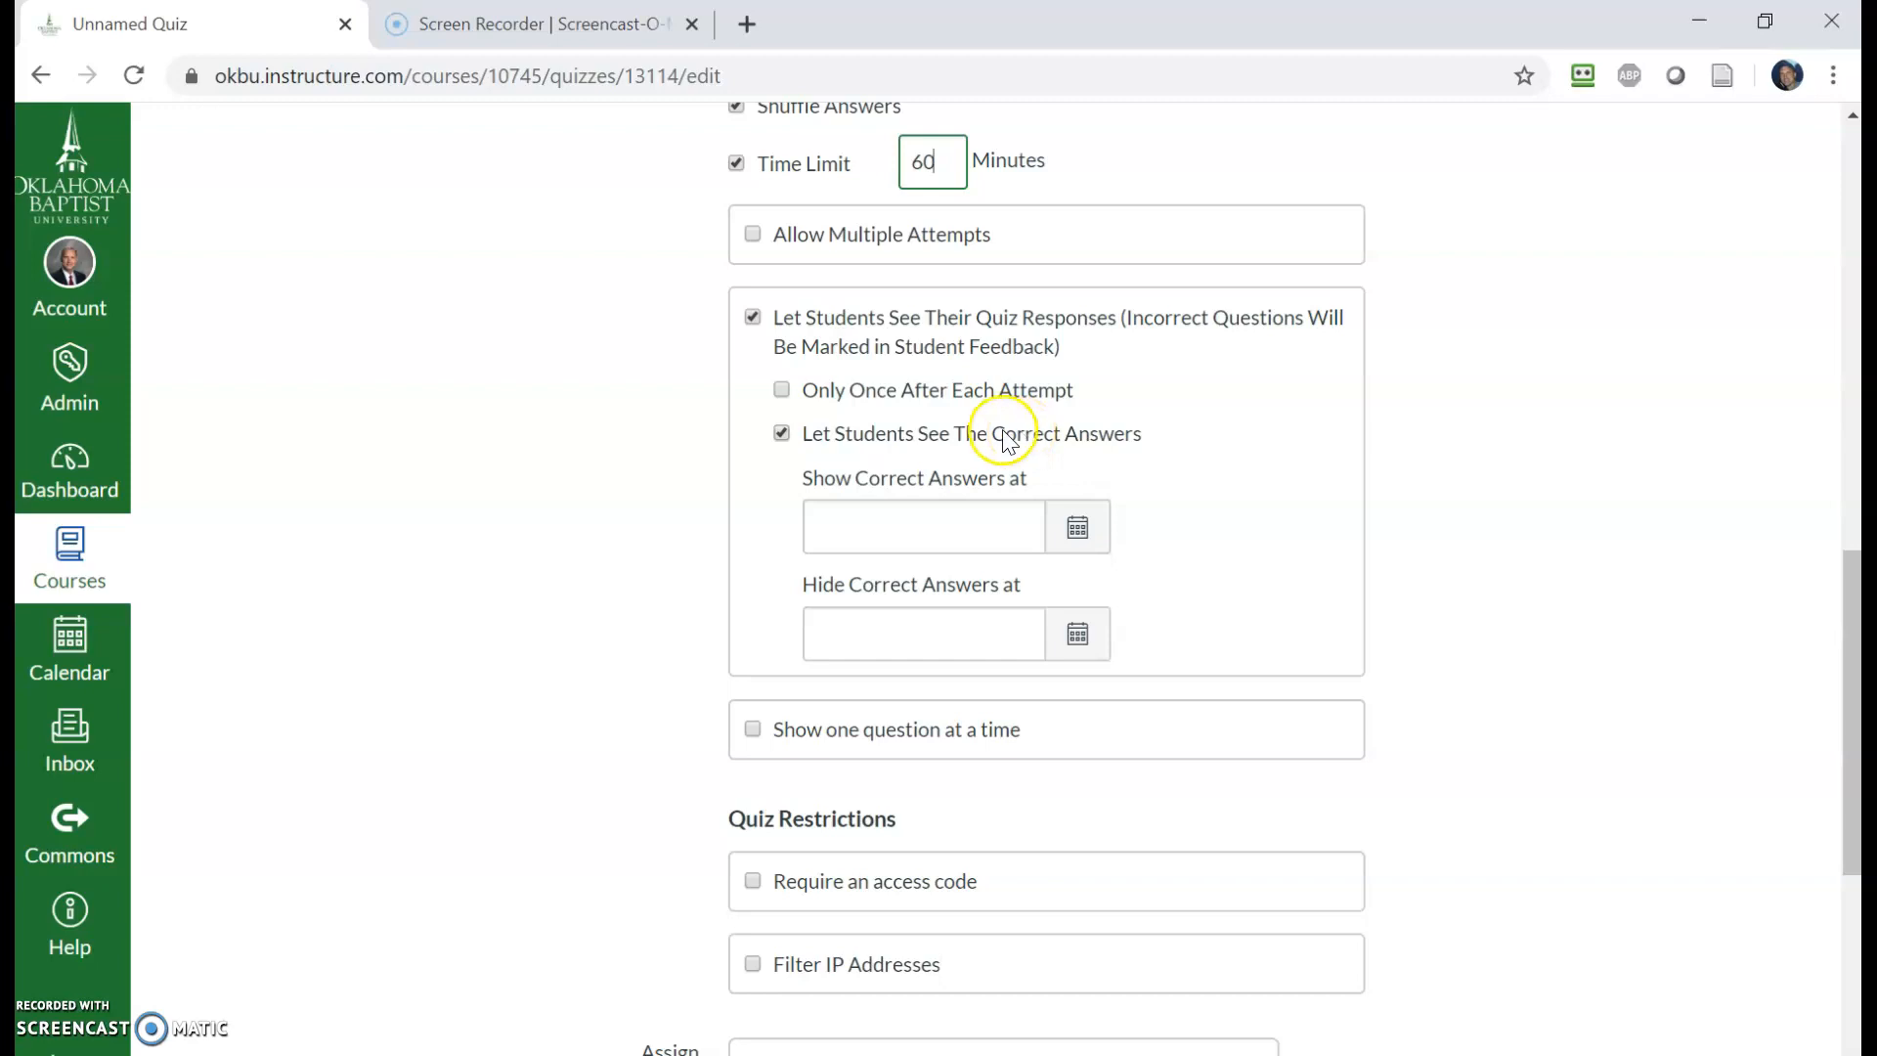
pyautogui.click(752, 318)
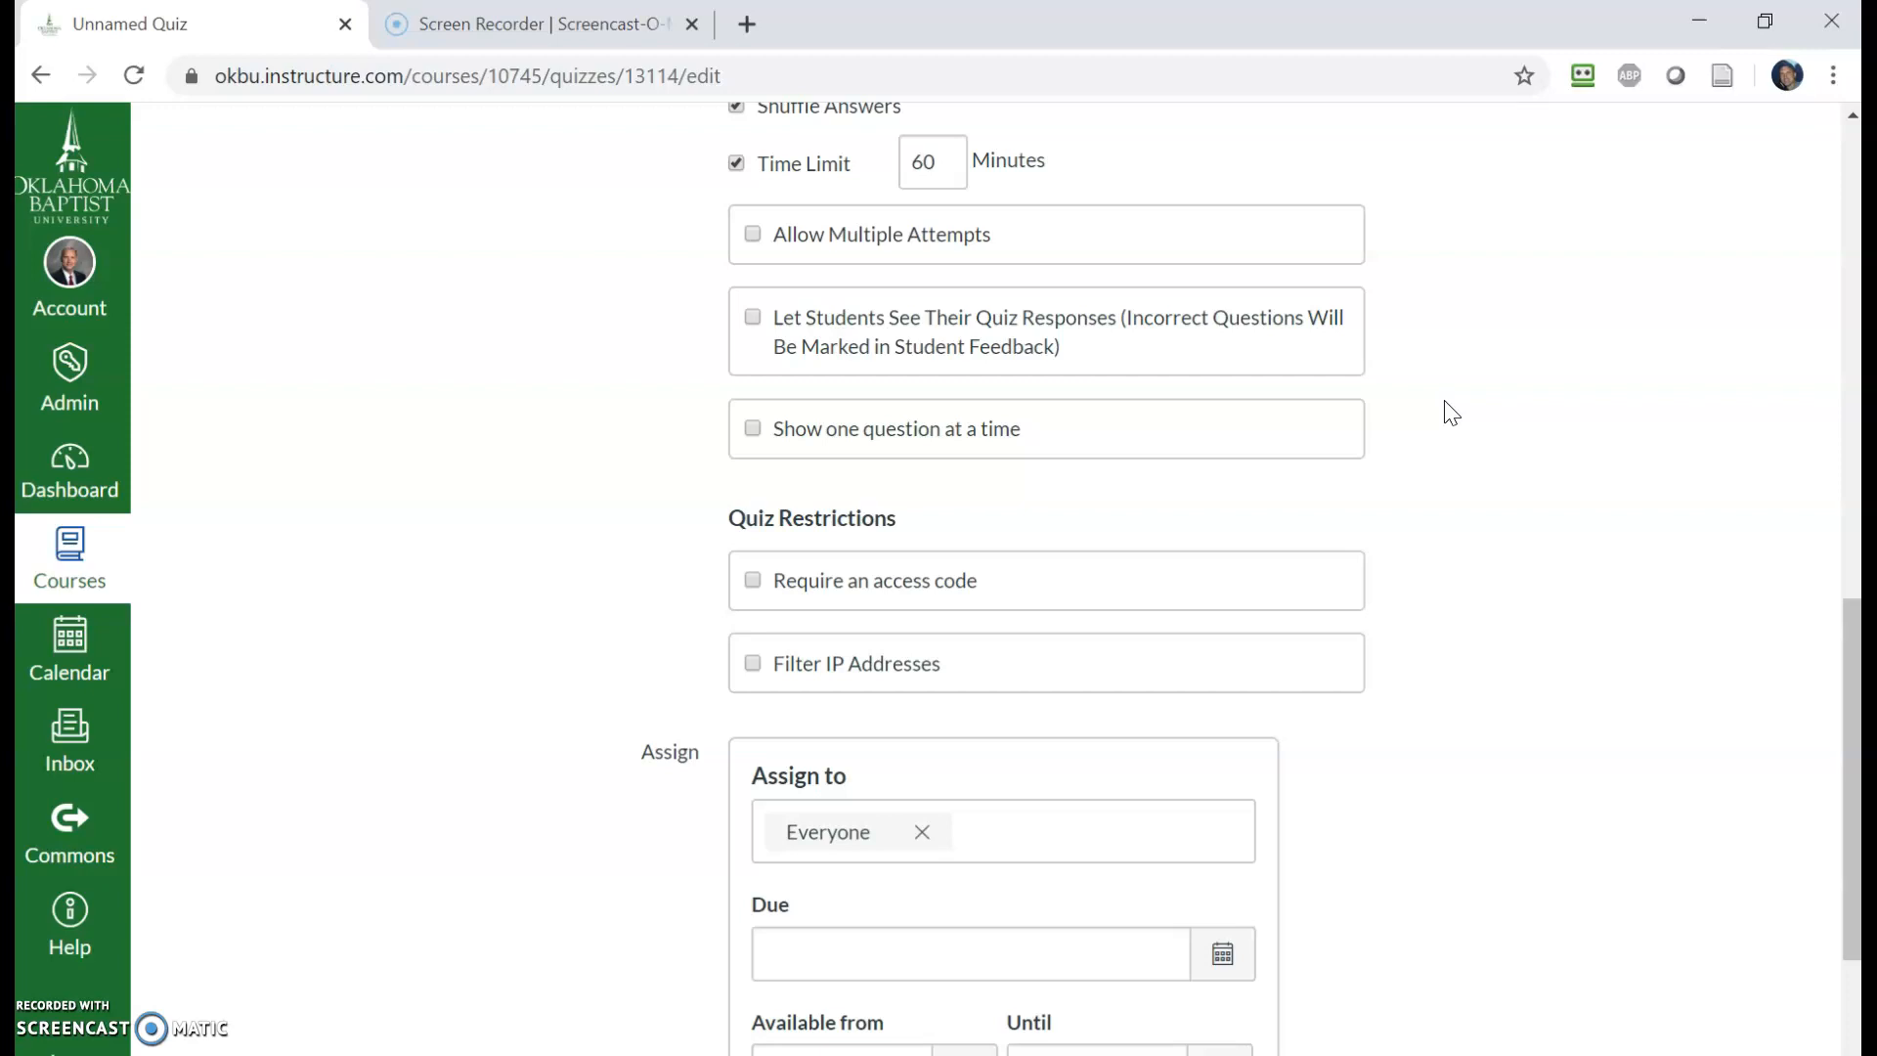
pyautogui.click(753, 430)
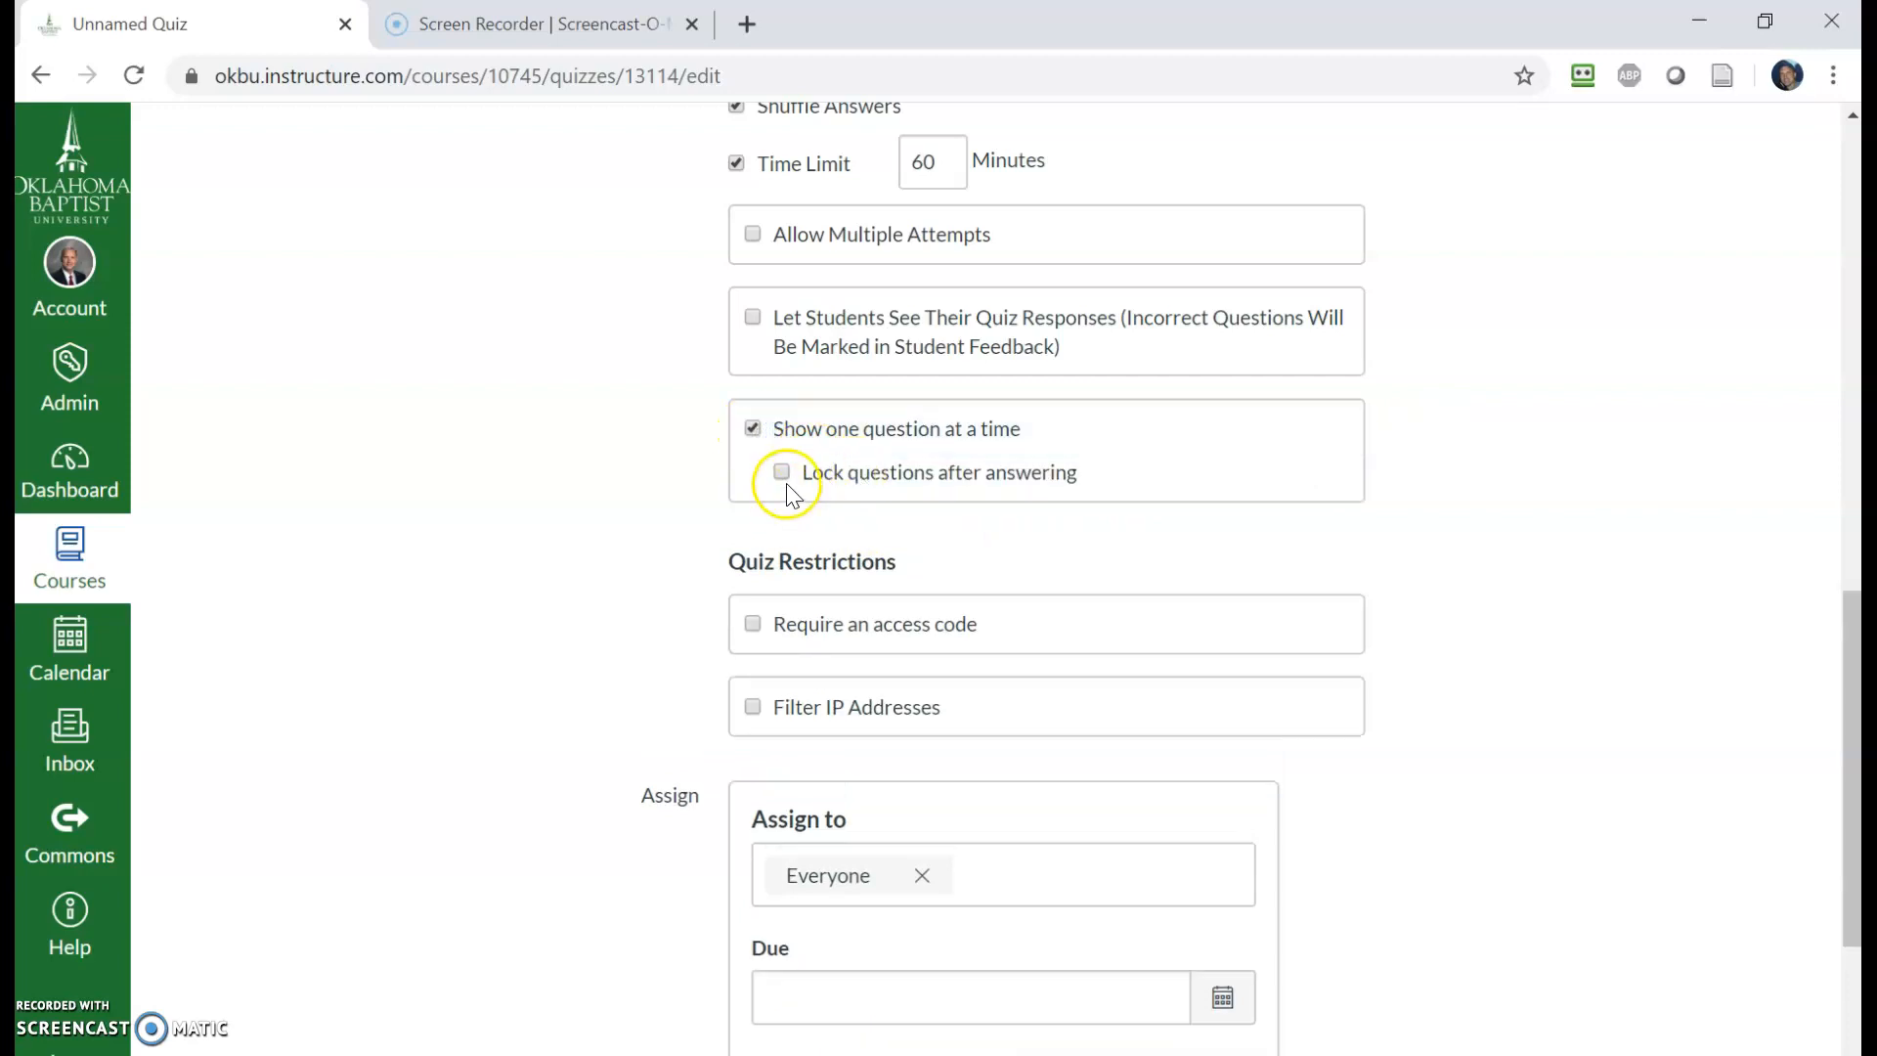
pyautogui.click(783, 476)
pyautogui.scroll(2, 1491, 779)
pyautogui.scroll(-3, 1491, 779)
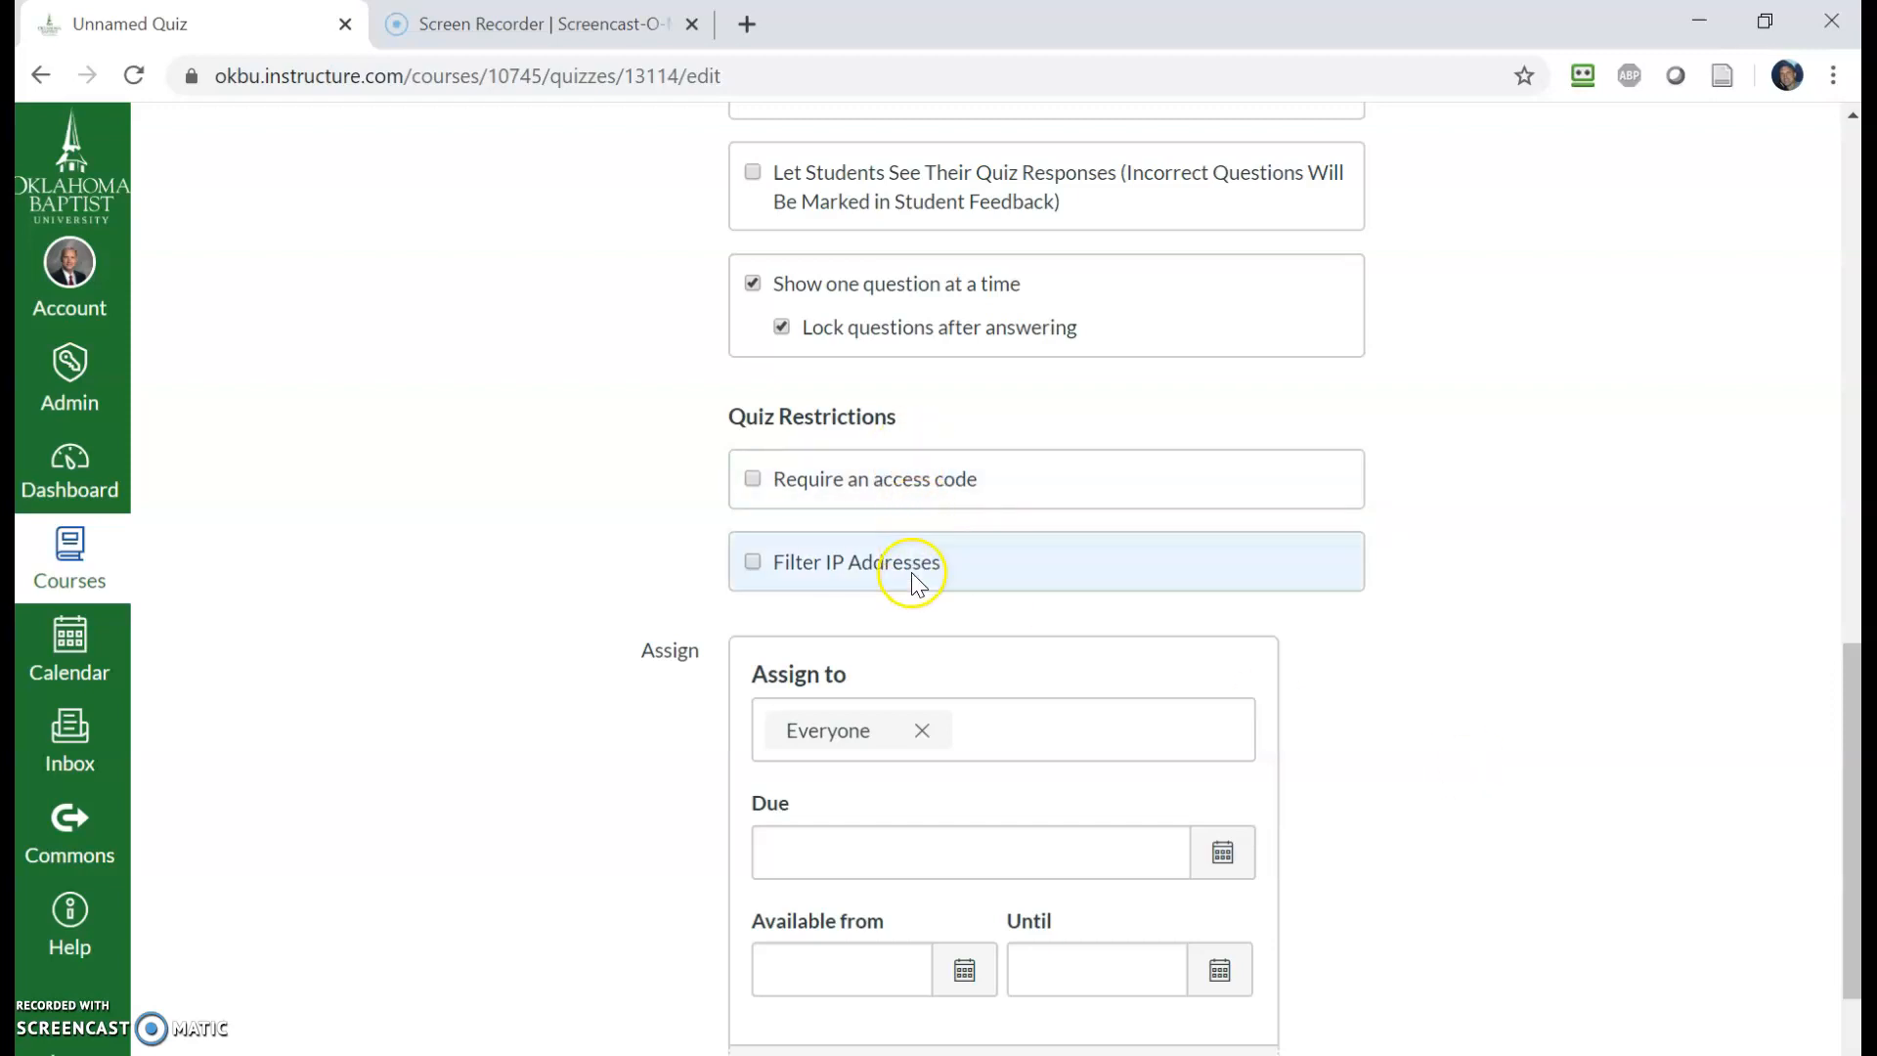
# - Set the Available from date to March 23, 2020 at 8:00 am
pyautogui.scroll(-3, 1124, 723)
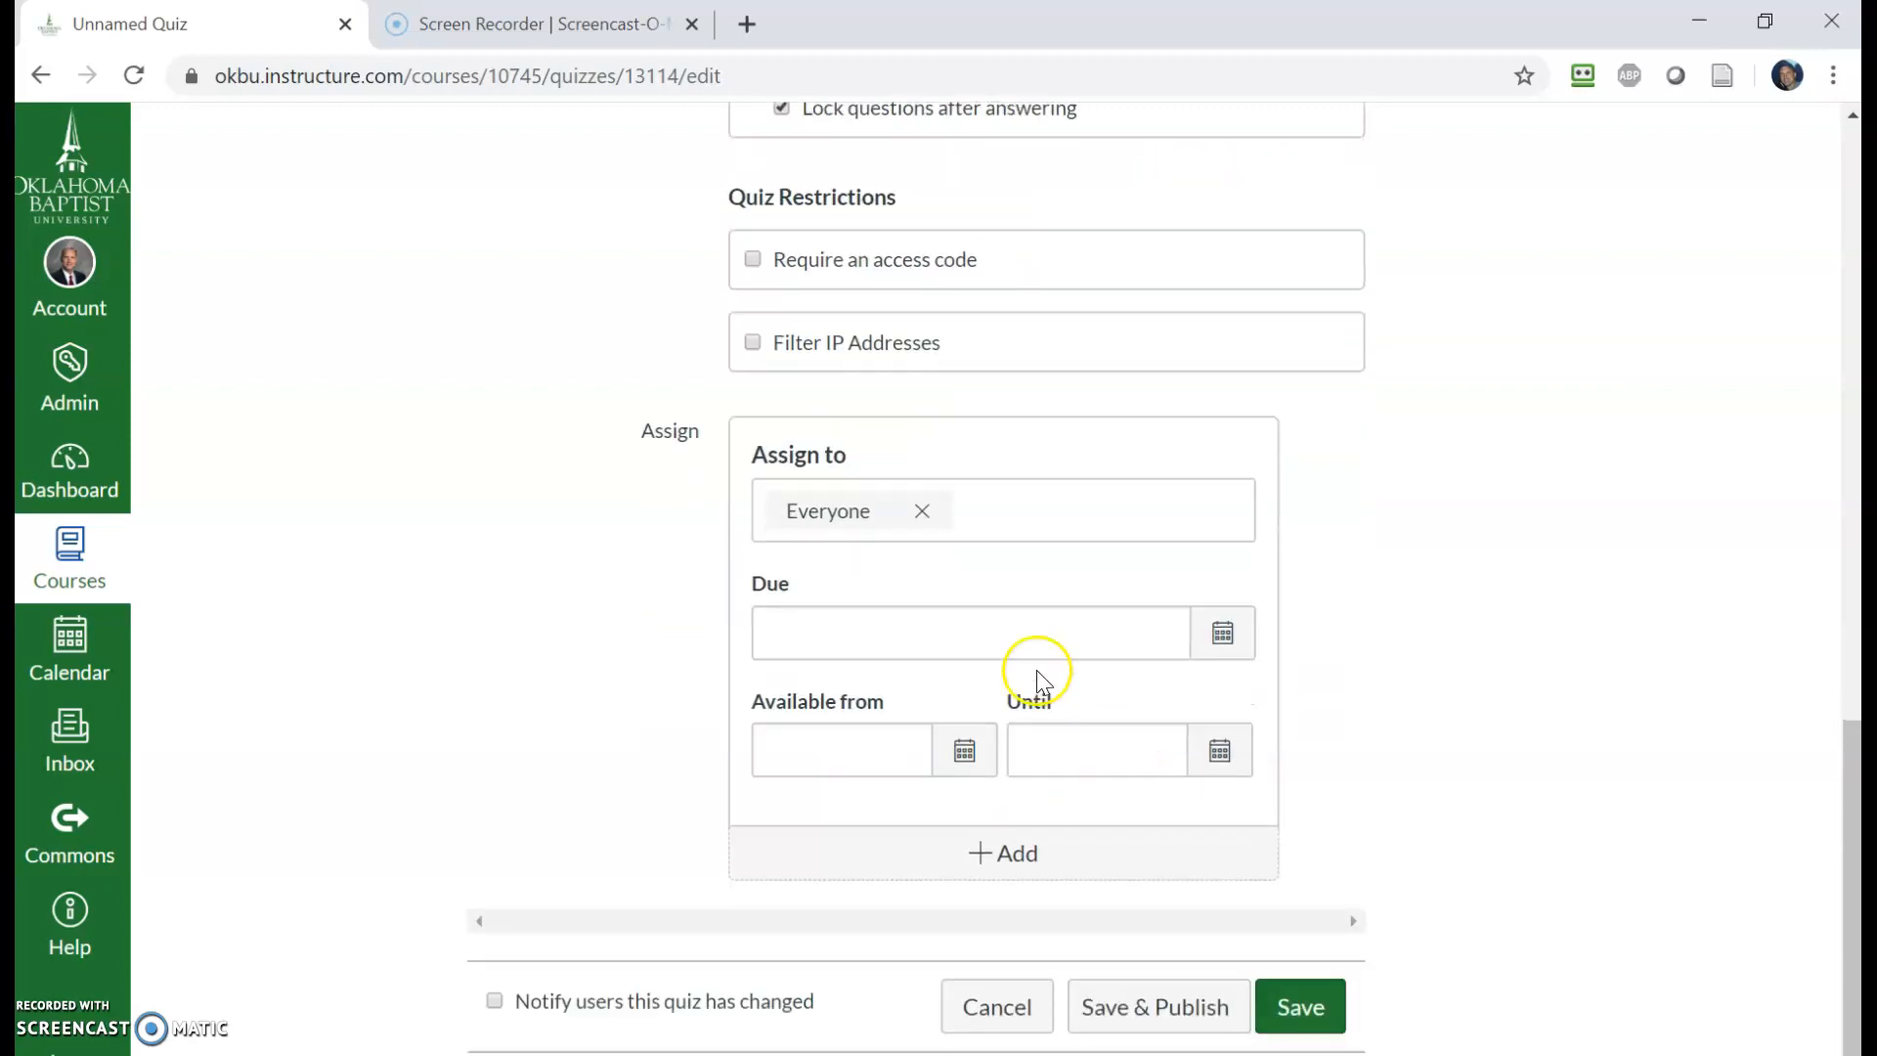
pyautogui.click(953, 745)
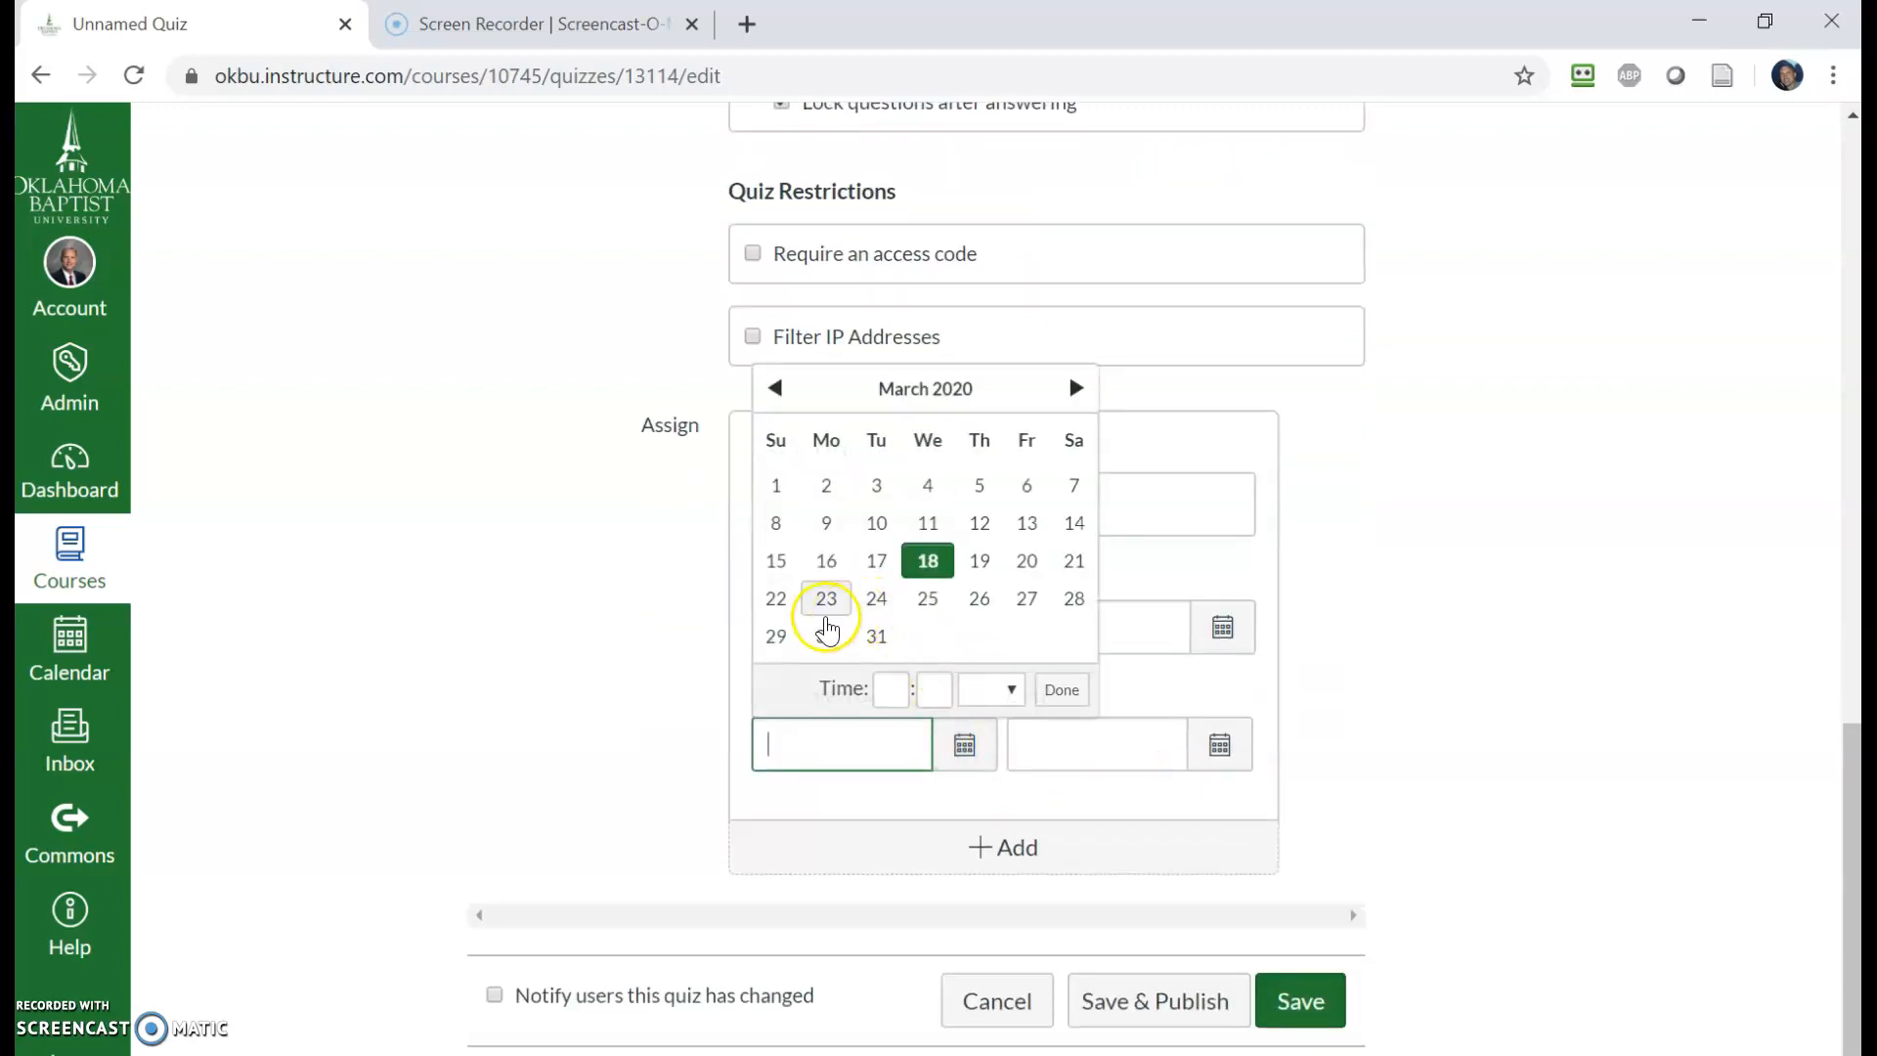
pyautogui.click(826, 601)
pyautogui.click(888, 688)
pyautogui.write('8')
pyautogui.click(944, 685)
pyautogui.write('00')
pyautogui.click(996, 689)
pyautogui.click(988, 760)
pyautogui.click(992, 691)
pyautogui.click(1004, 747)
pyautogui.click(1058, 690)
# - Set the Until date to March 26, 2020 at 8:00 pm
pyautogui.click(1133, 759)
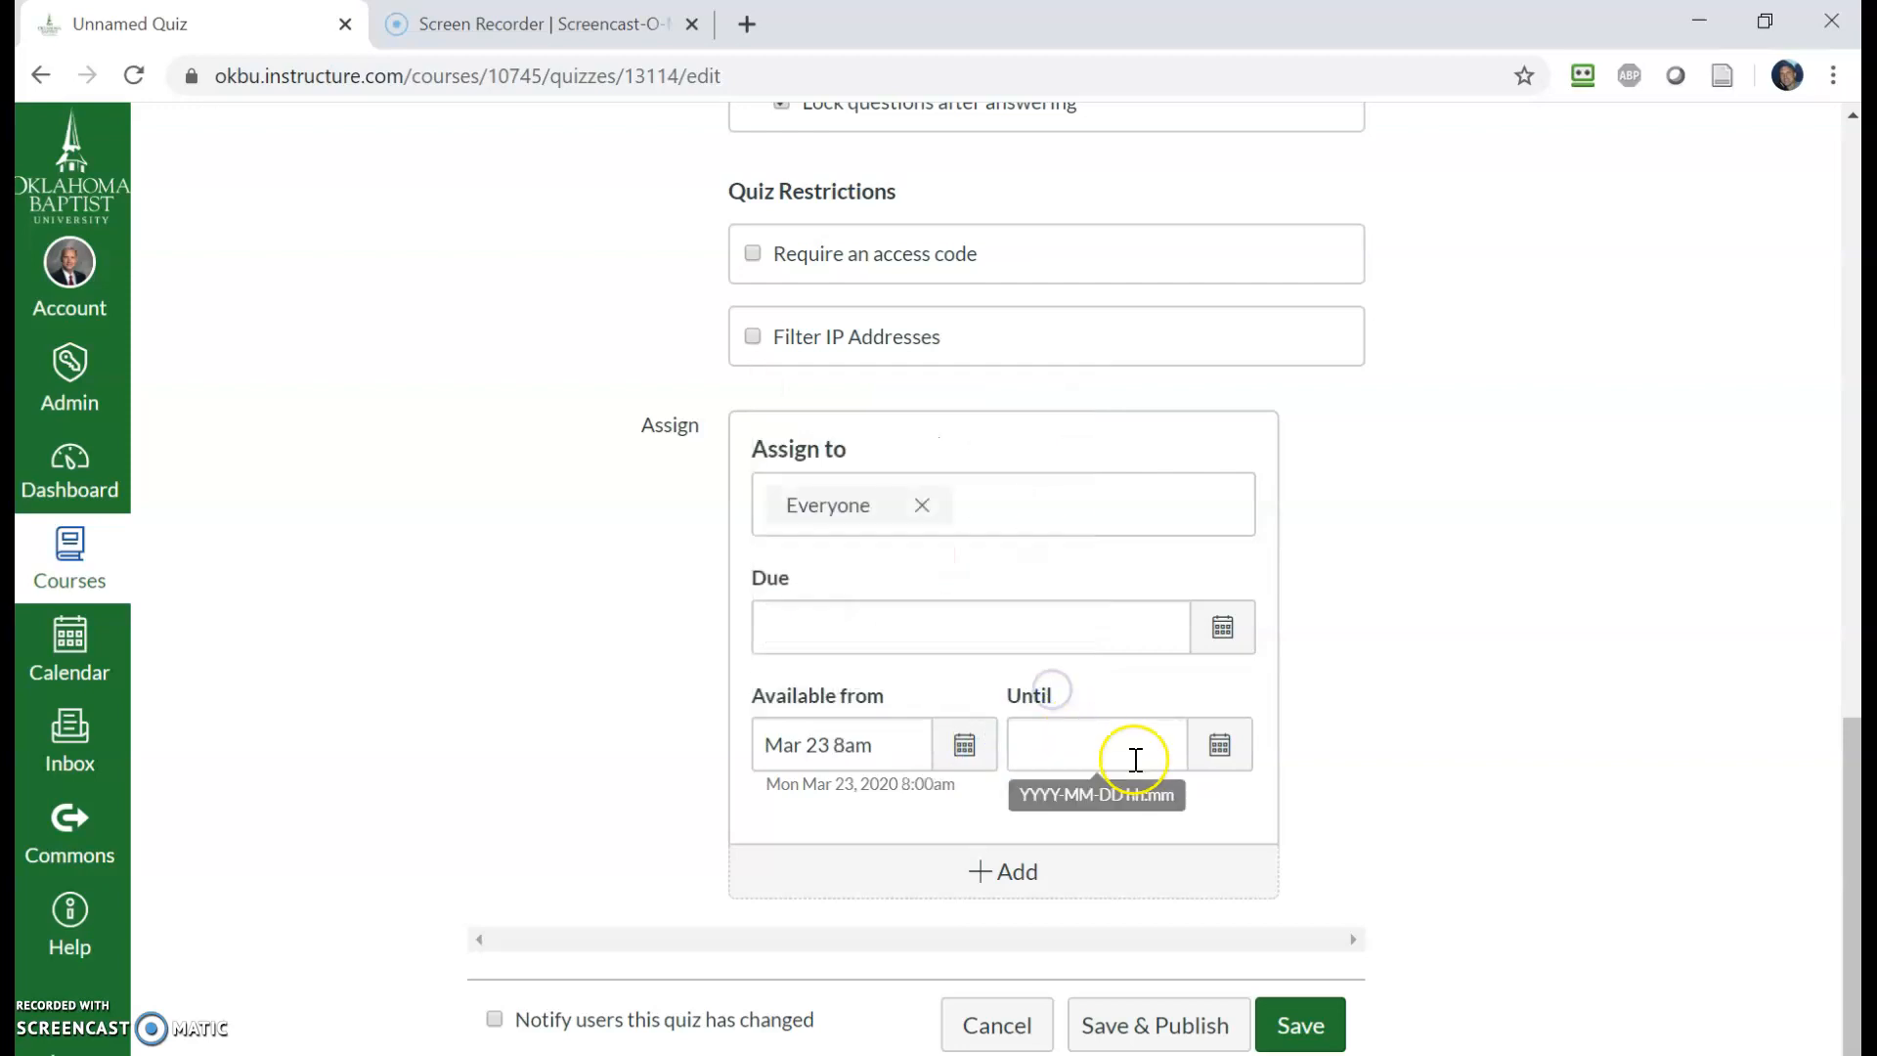
pyautogui.click(1216, 765)
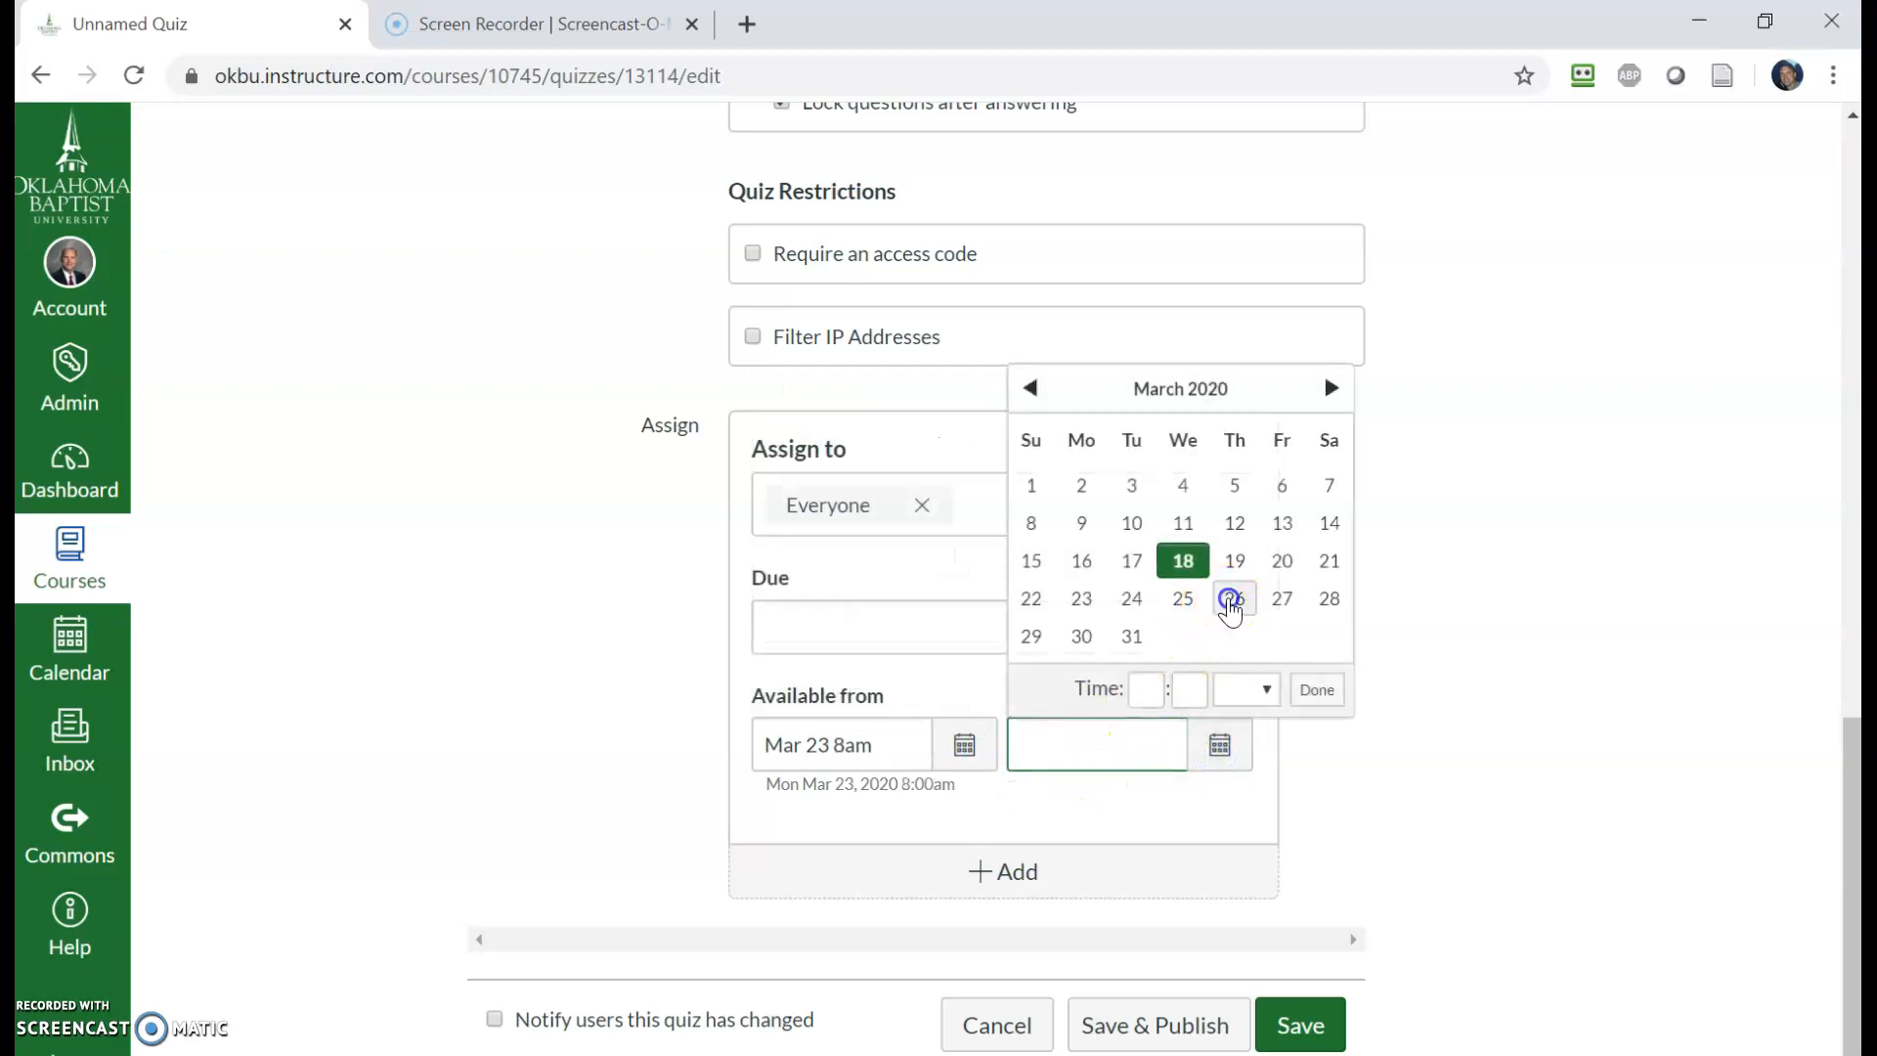
pyautogui.click(1235, 598)
pyautogui.click(1142, 692)
pyautogui.write('8')
pyautogui.click(1187, 693)
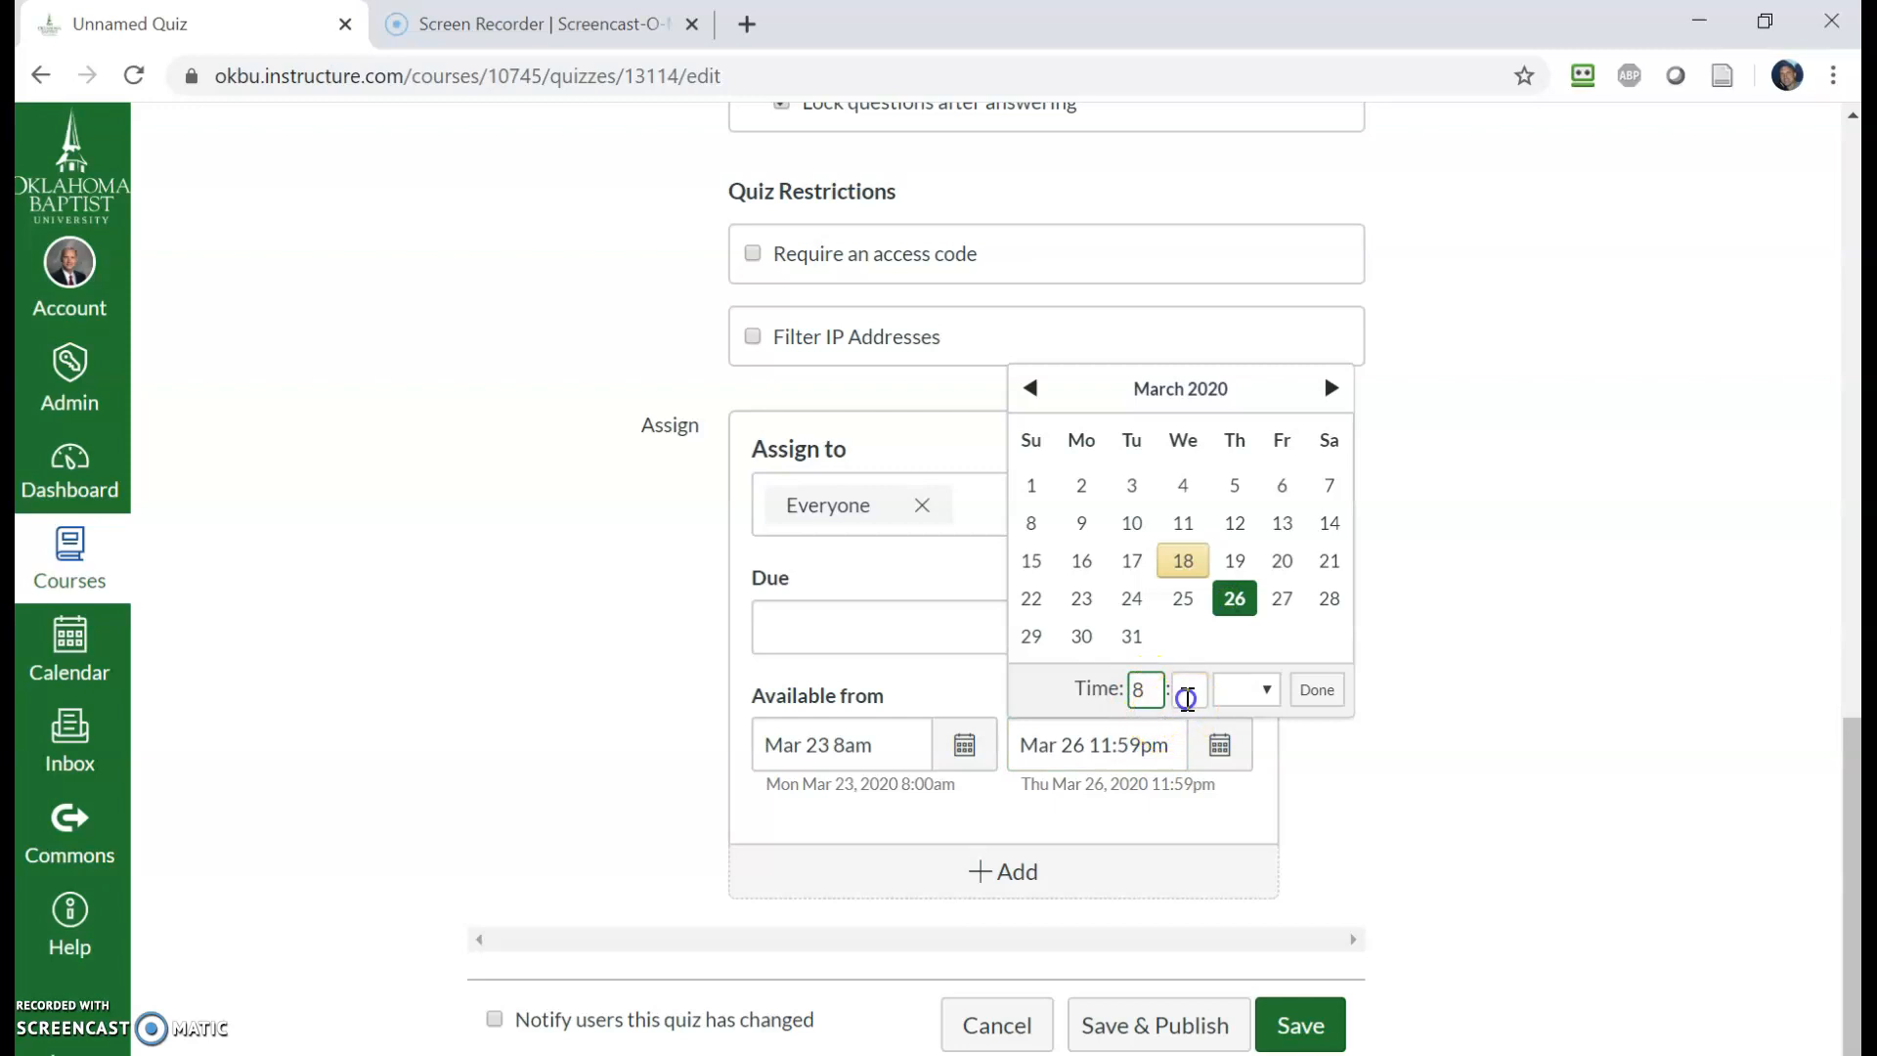
pyautogui.write('00')
pyautogui.click(1240, 691)
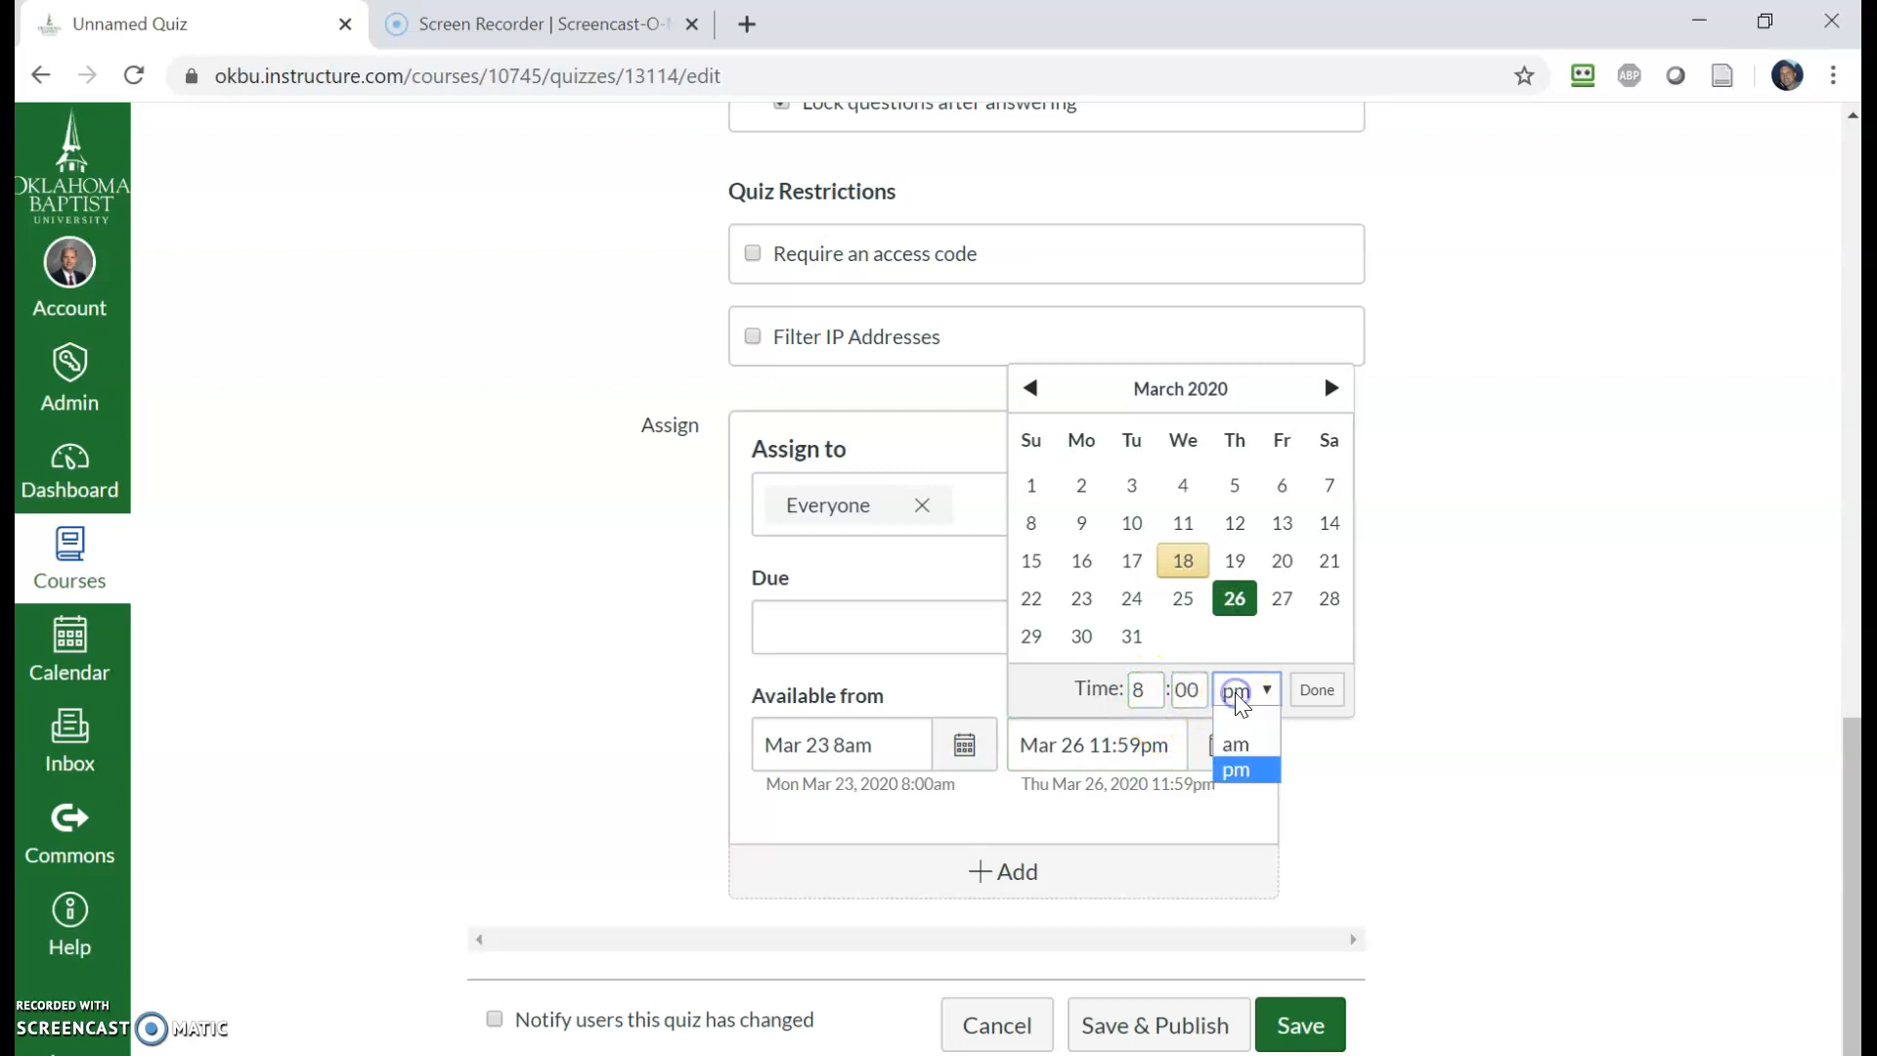
pyautogui.click(1244, 767)
pyautogui.click(1310, 690)
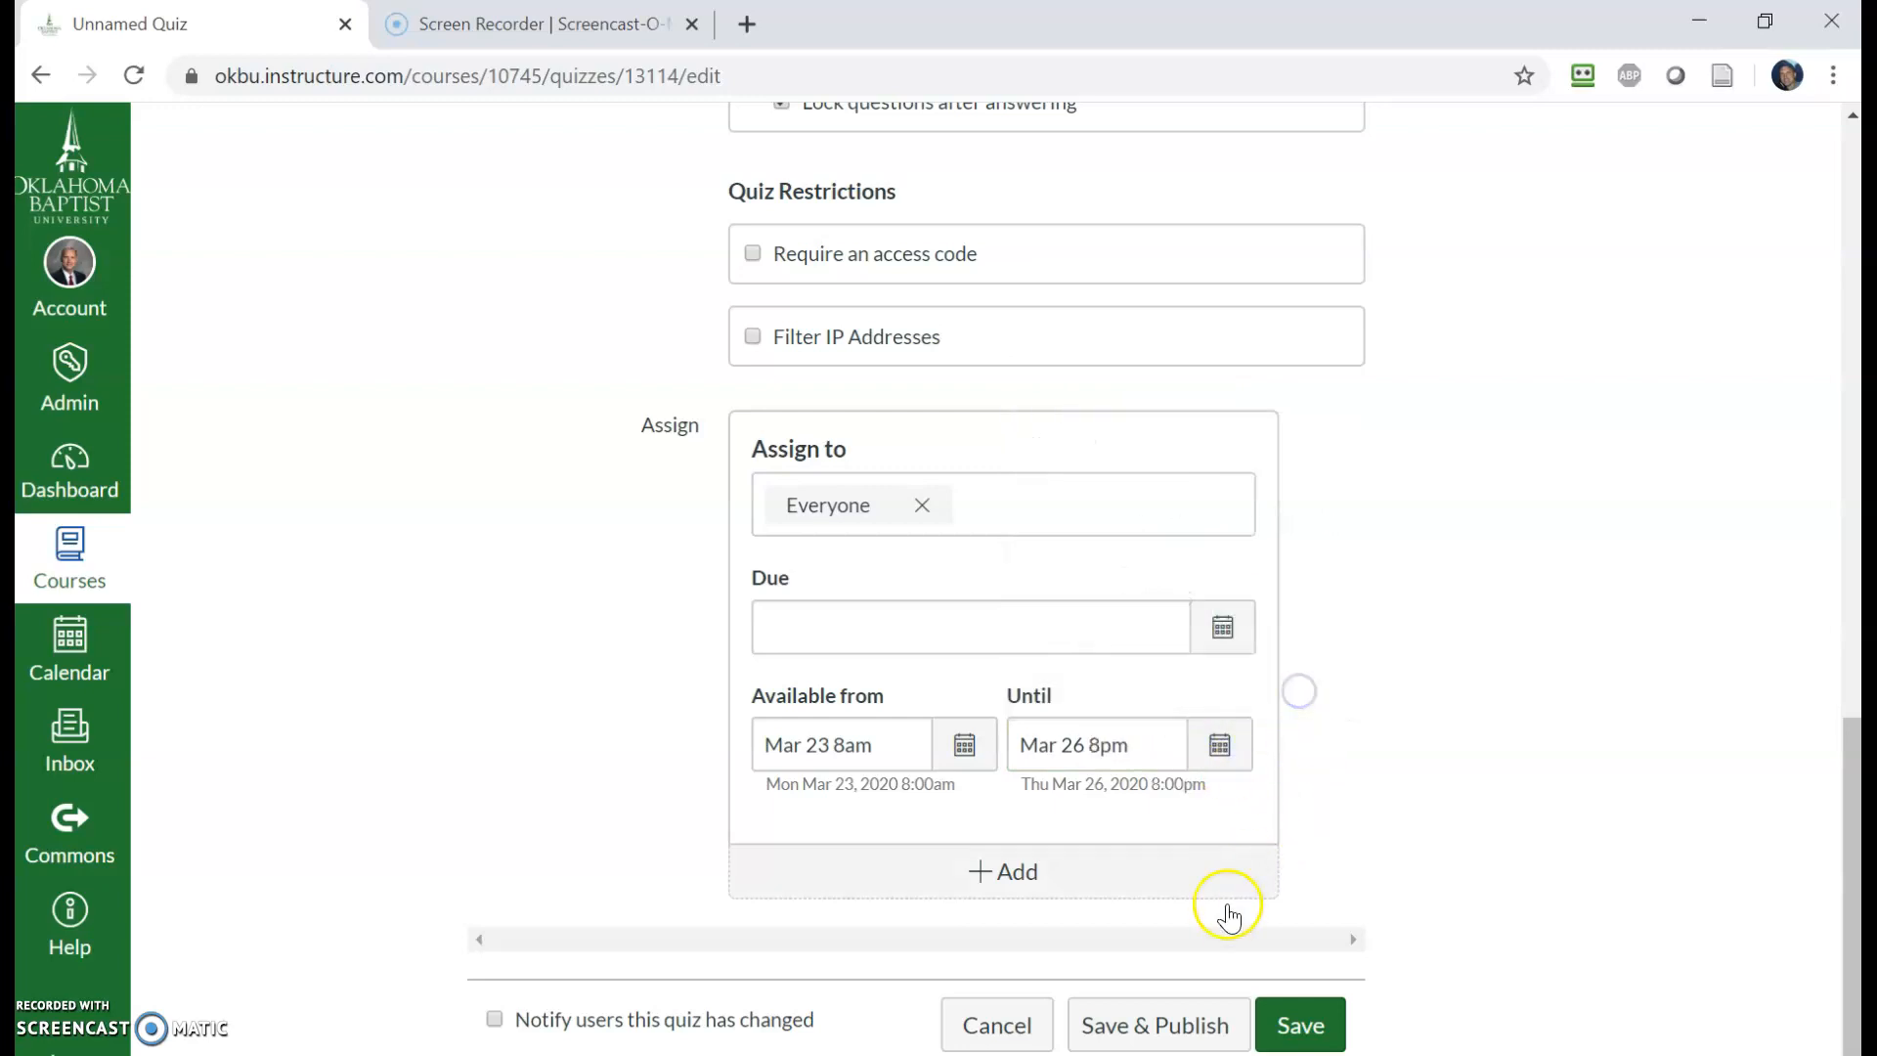
# - Save the quiz
pyautogui.scroll(-1, 1256, 897)
pyautogui.scroll(3, 1252, 684)
pyautogui.scroll(-3, 1262, 704)
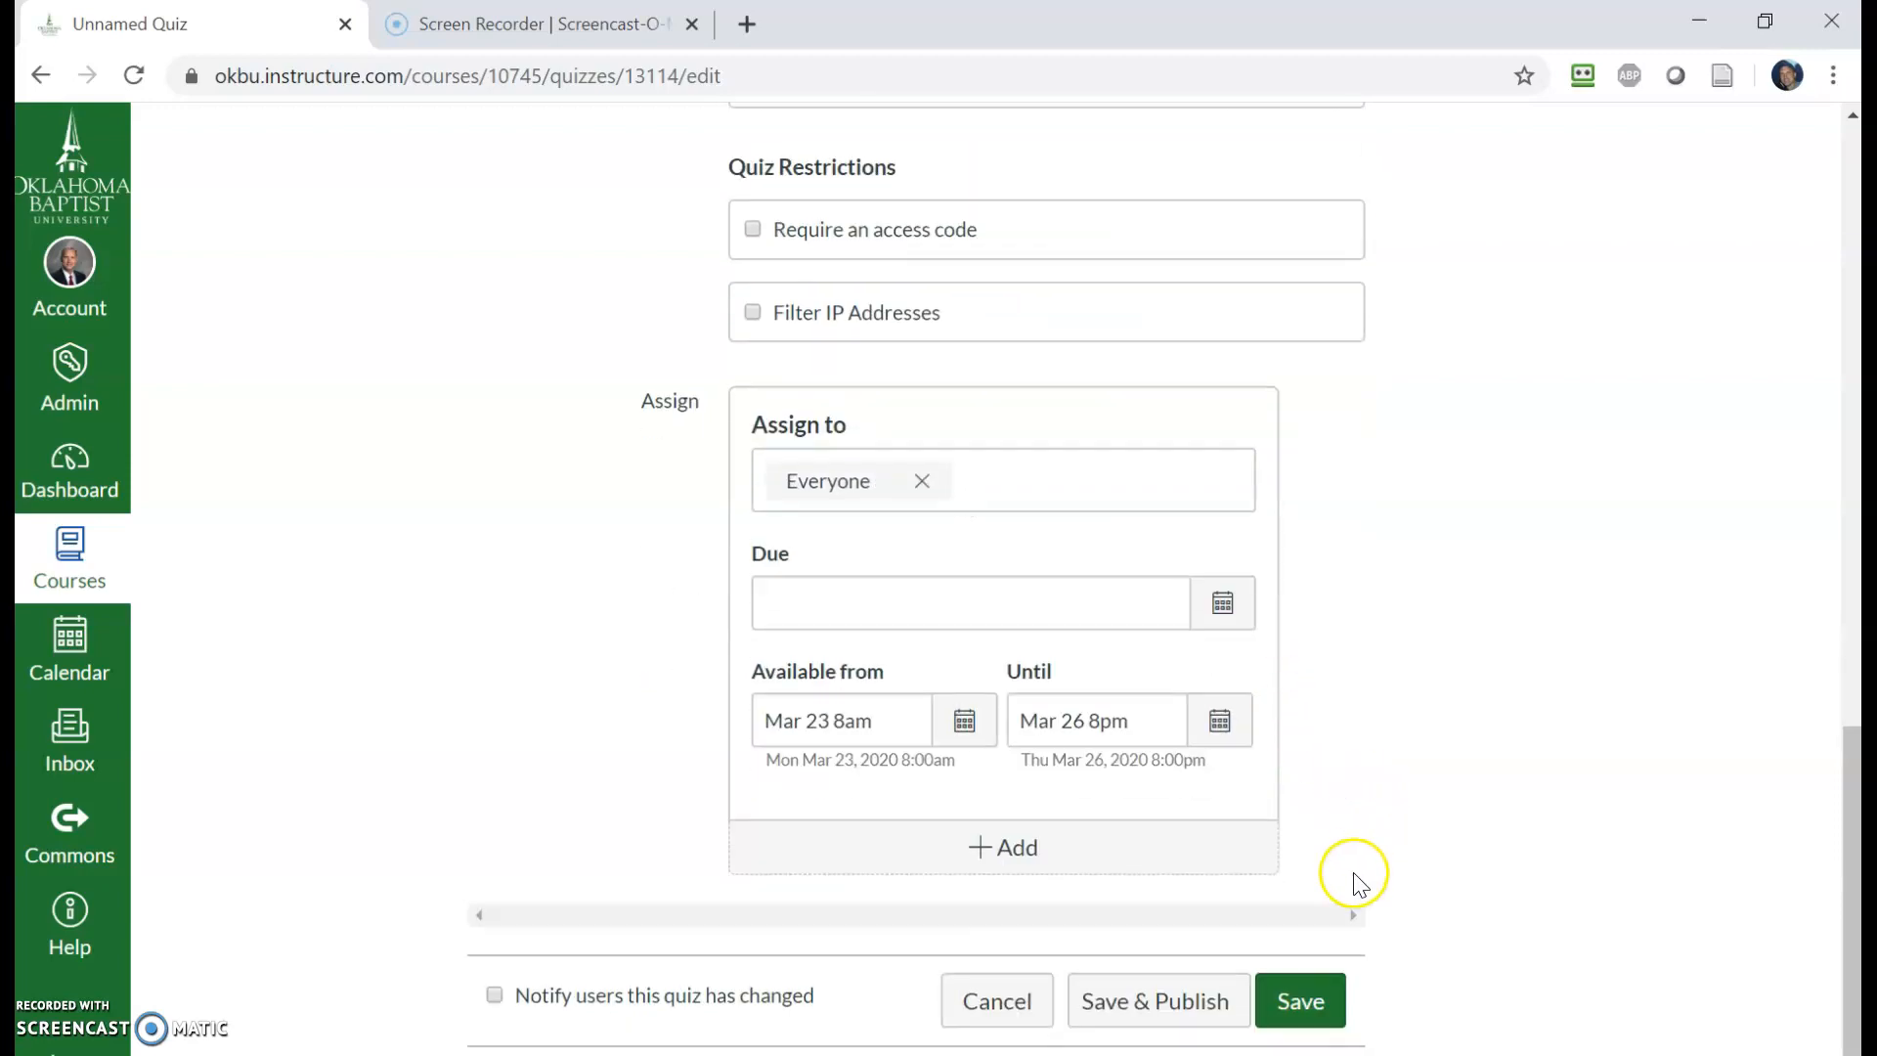
pyautogui.click(1301, 1007)
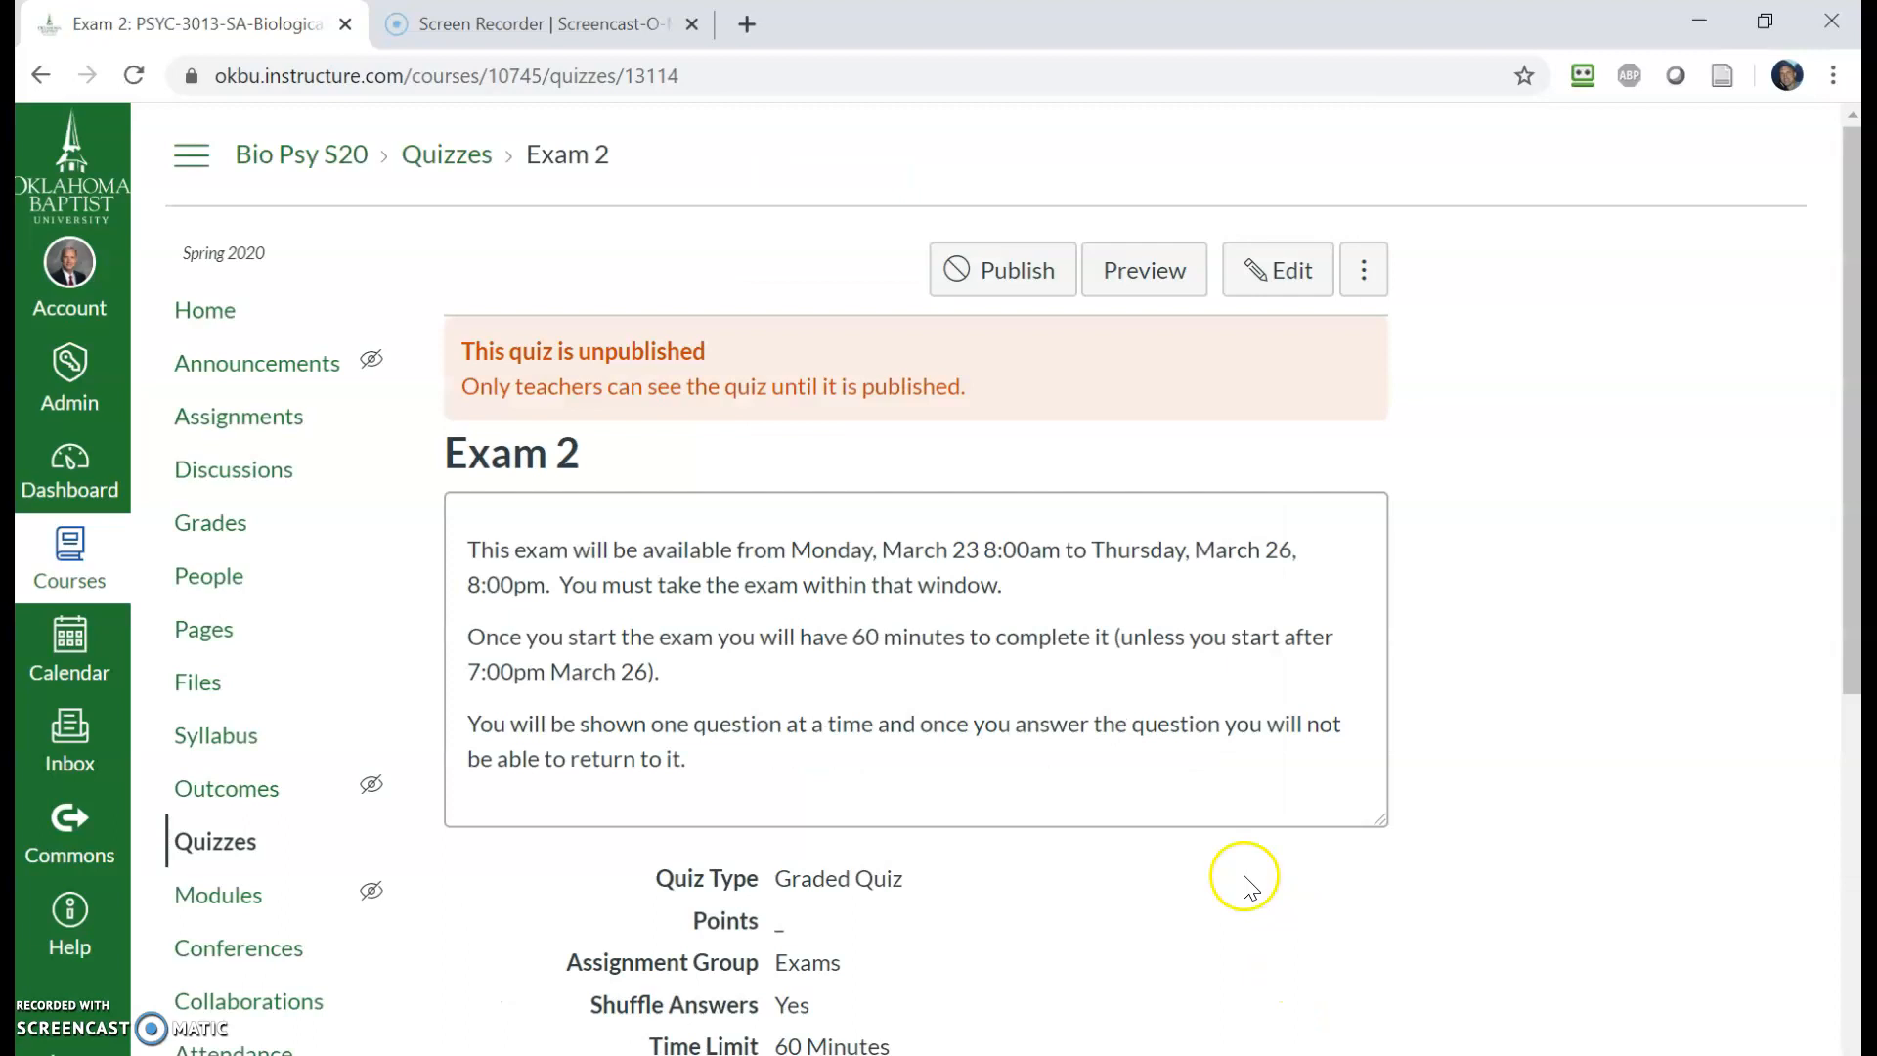
# - Review the saved quiz's settings summary and reopen the quiz for editing
pyautogui.scroll(-7, 1229, 785)
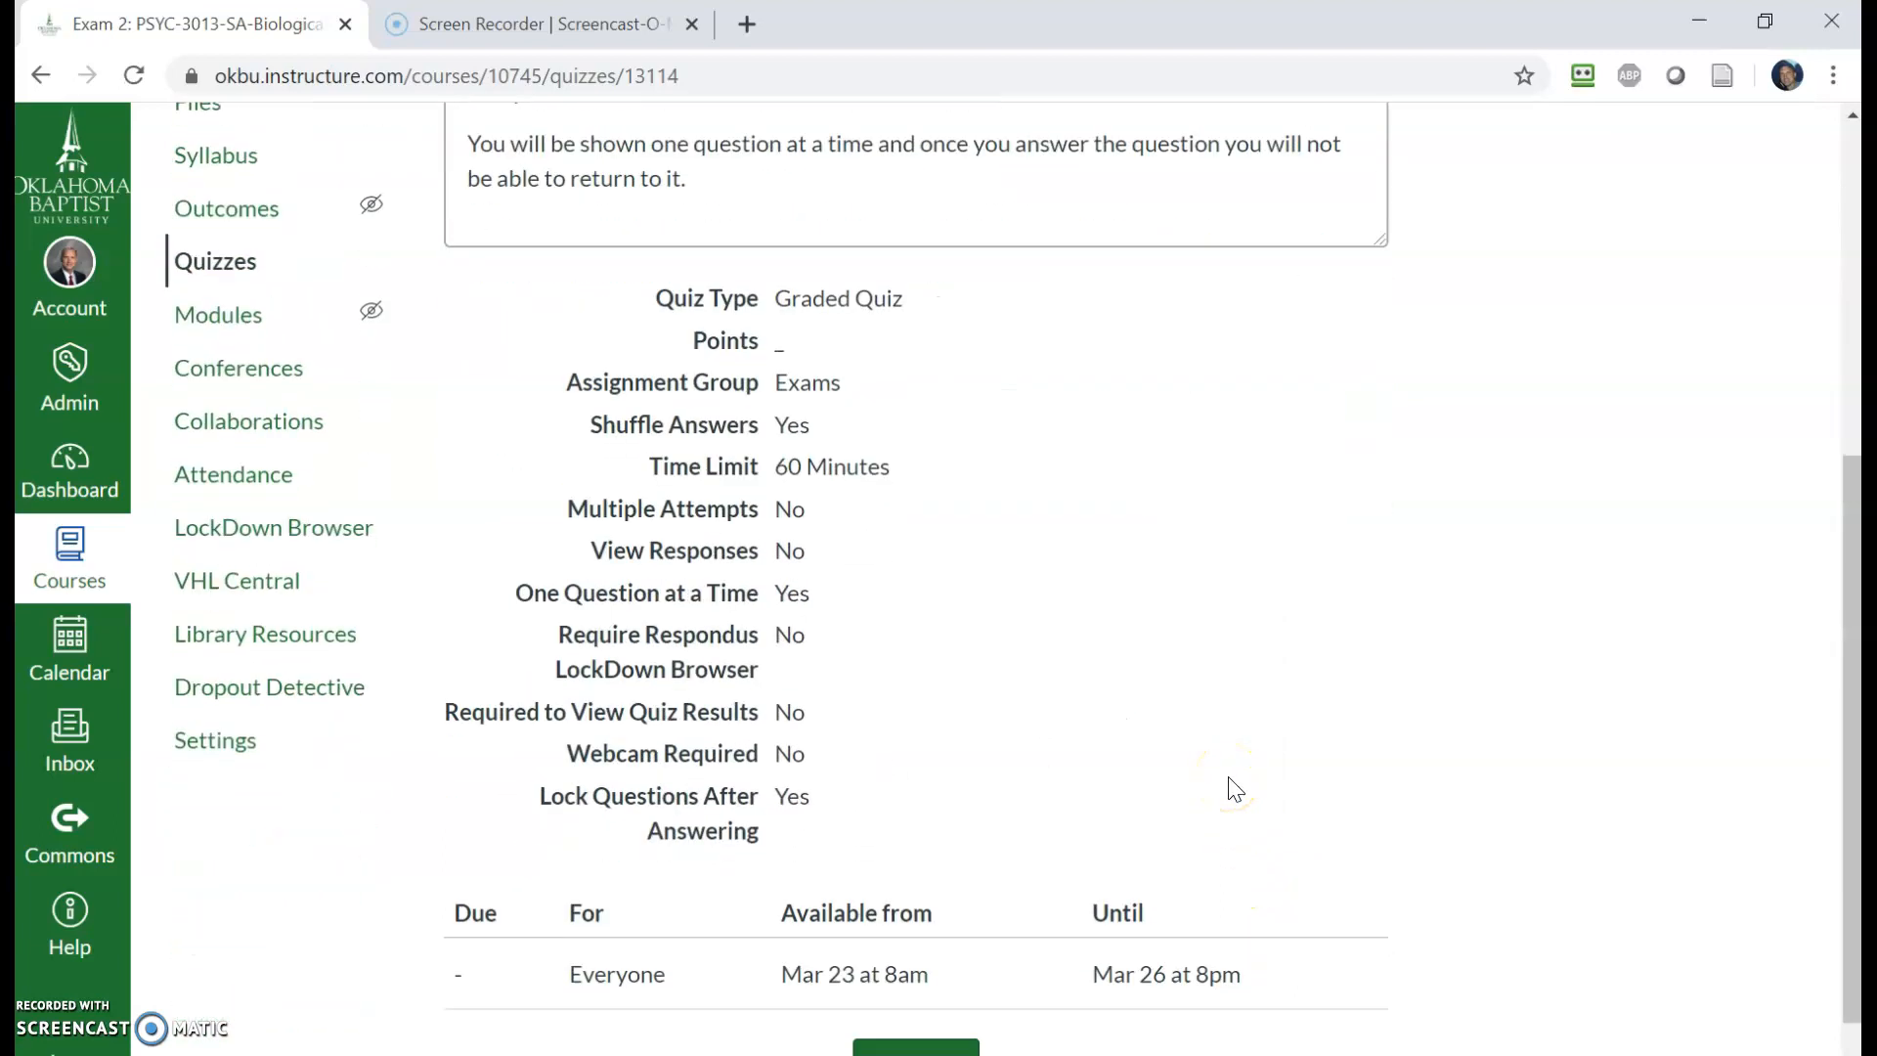
pyautogui.scroll(7, 1229, 785)
pyautogui.click(1289, 262)
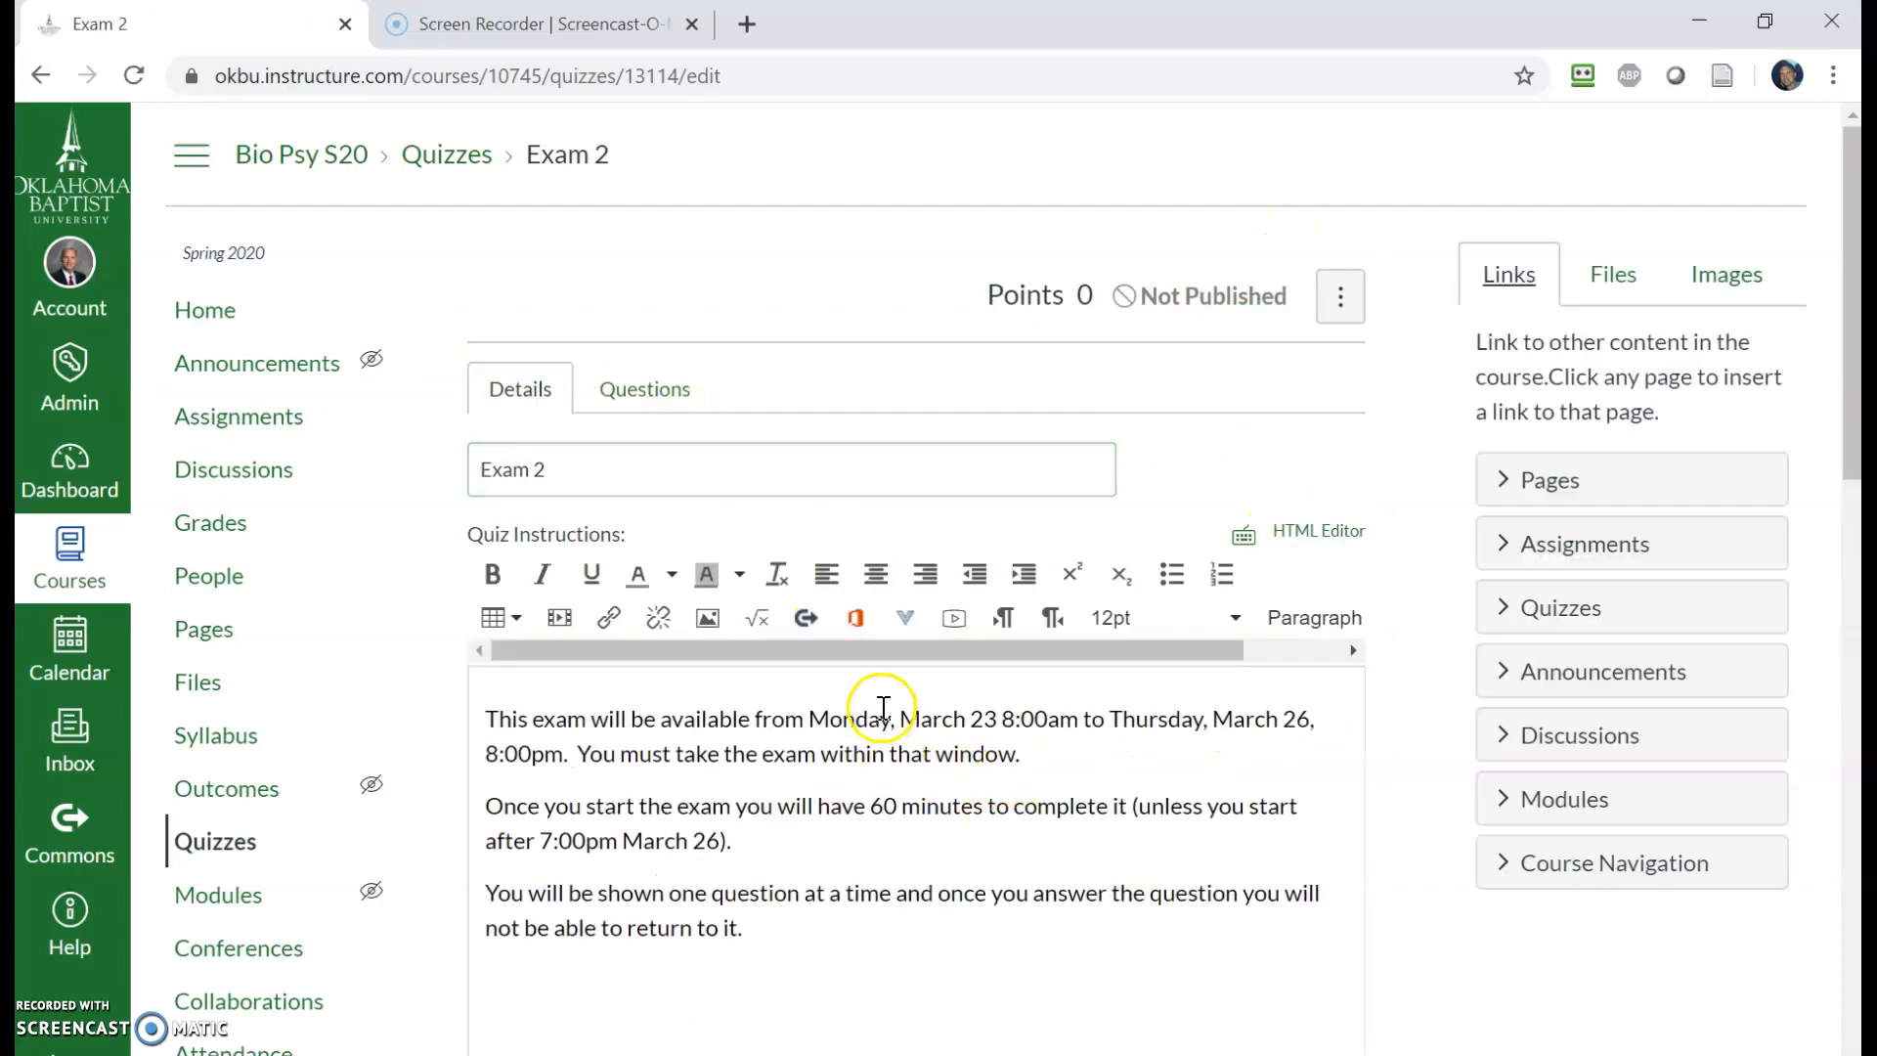
pyautogui.scroll(-4, 891, 733)
pyautogui.scroll(3, 890, 740)
pyautogui.scroll(2, 891, 750)
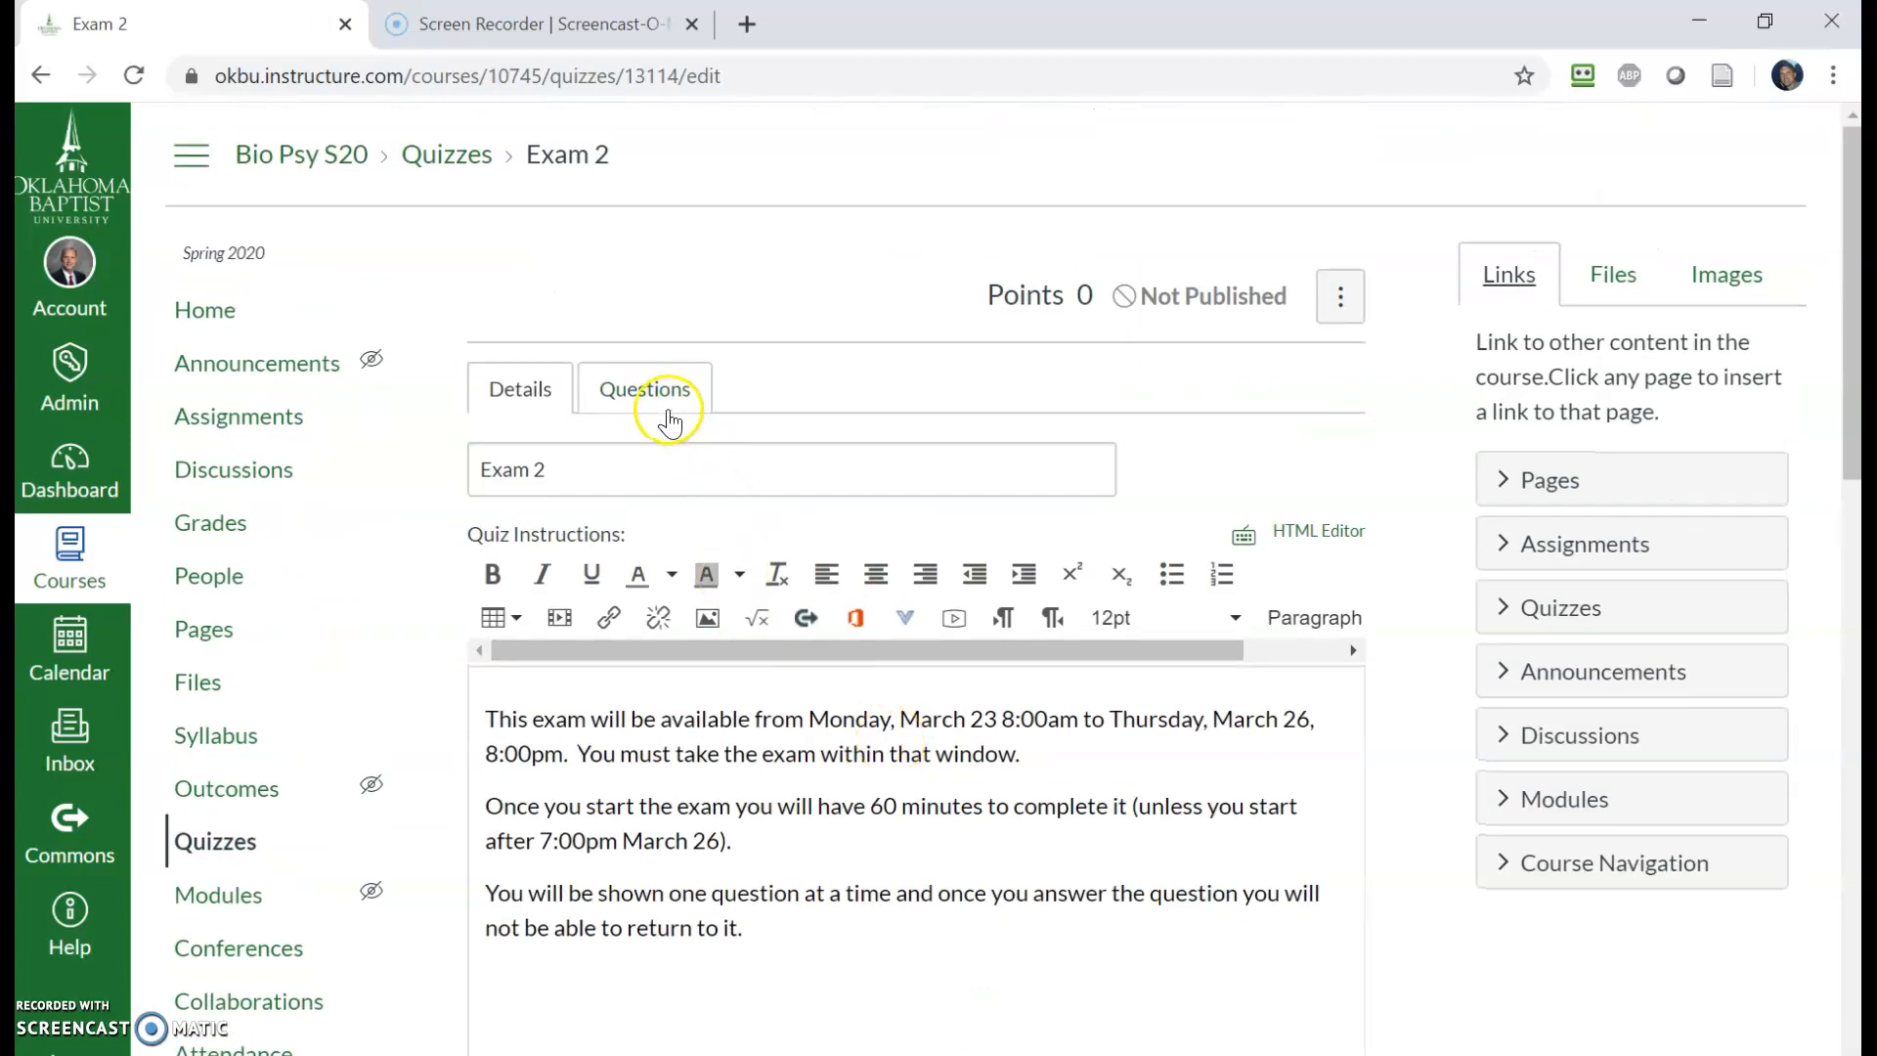
pyautogui.click(647, 394)
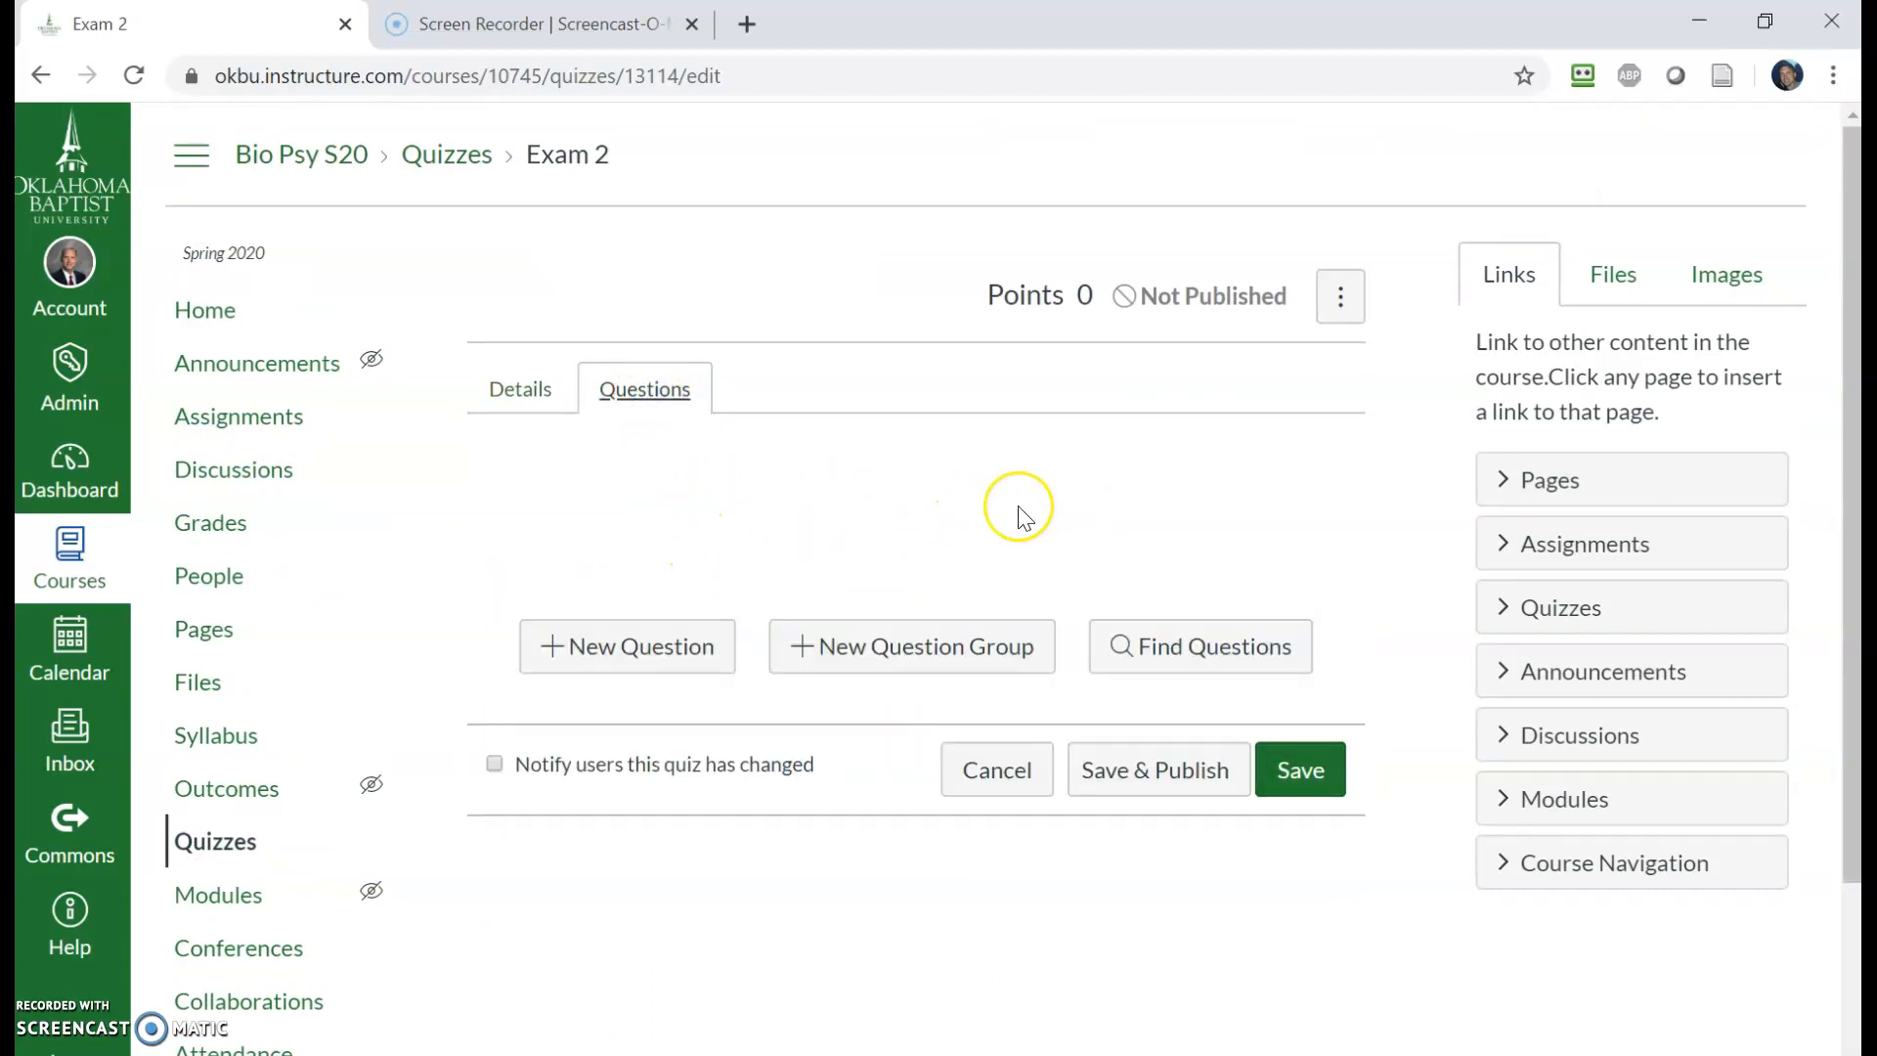
pyautogui.click(615, 651)
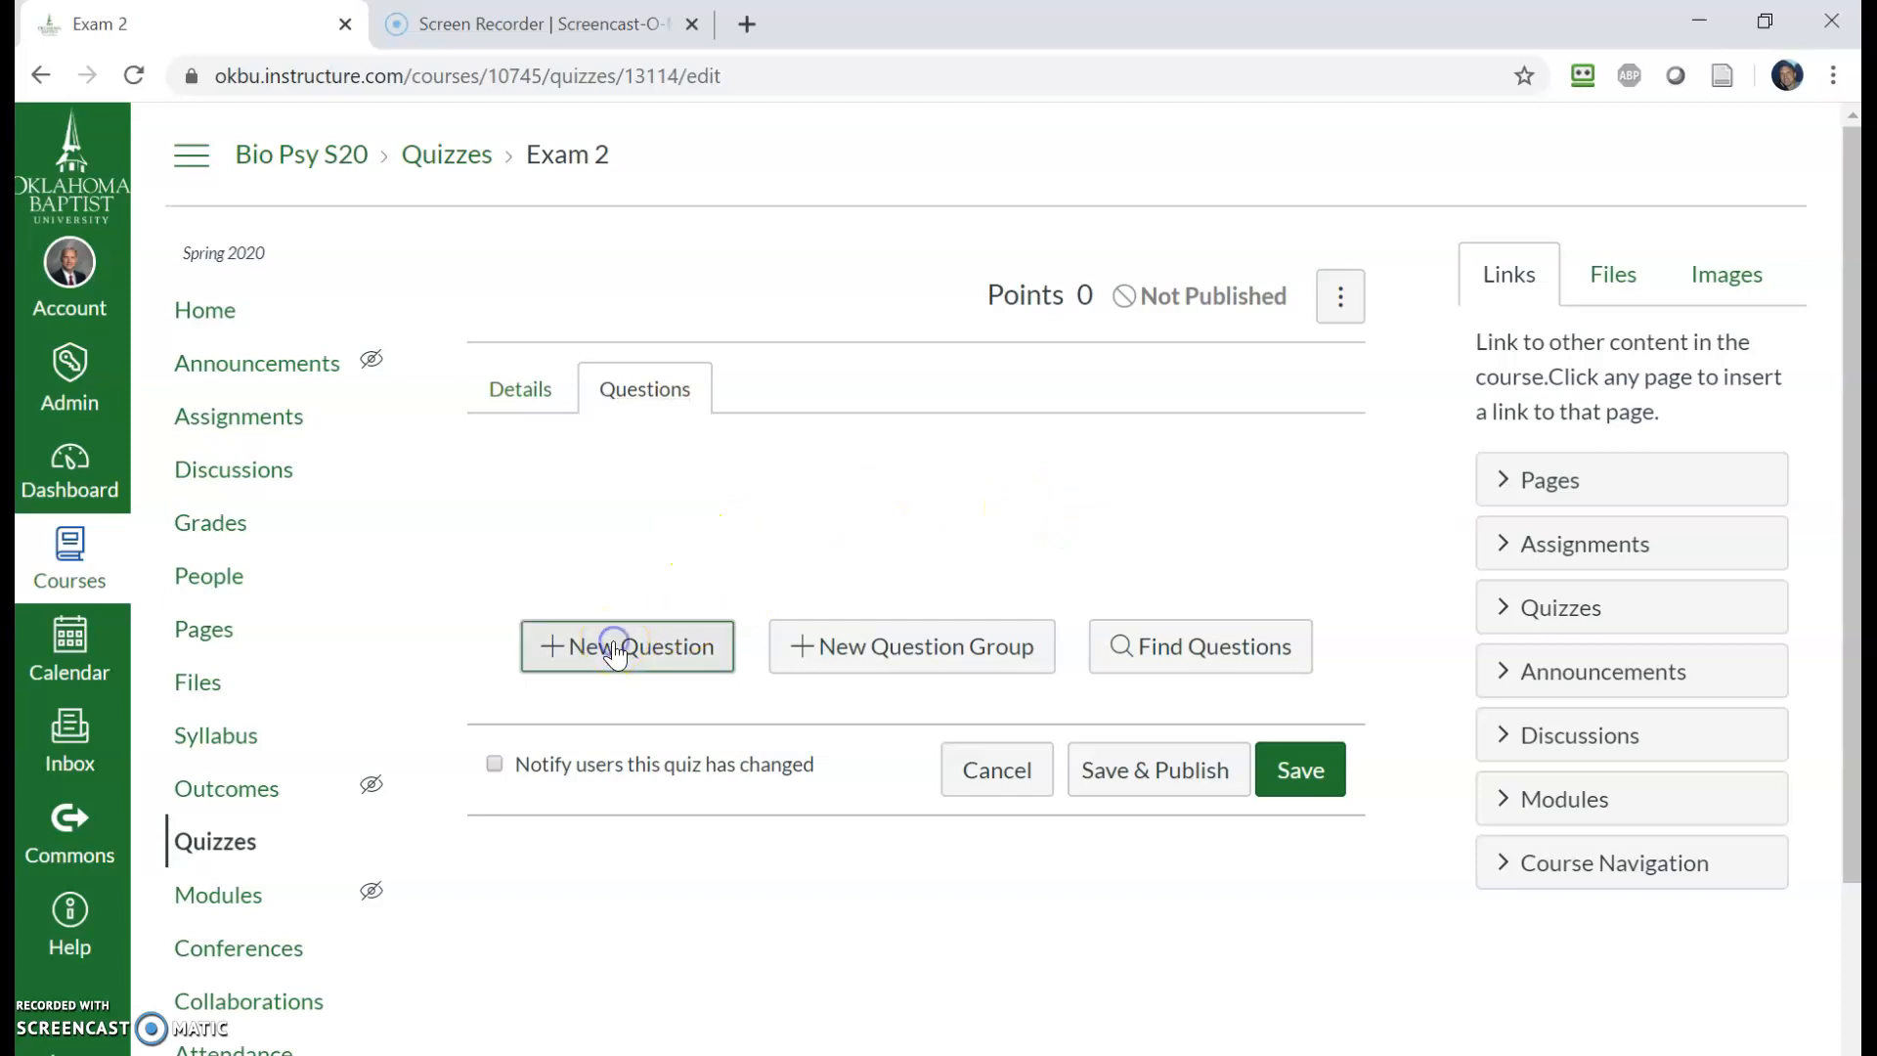
pyautogui.click(901, 515)
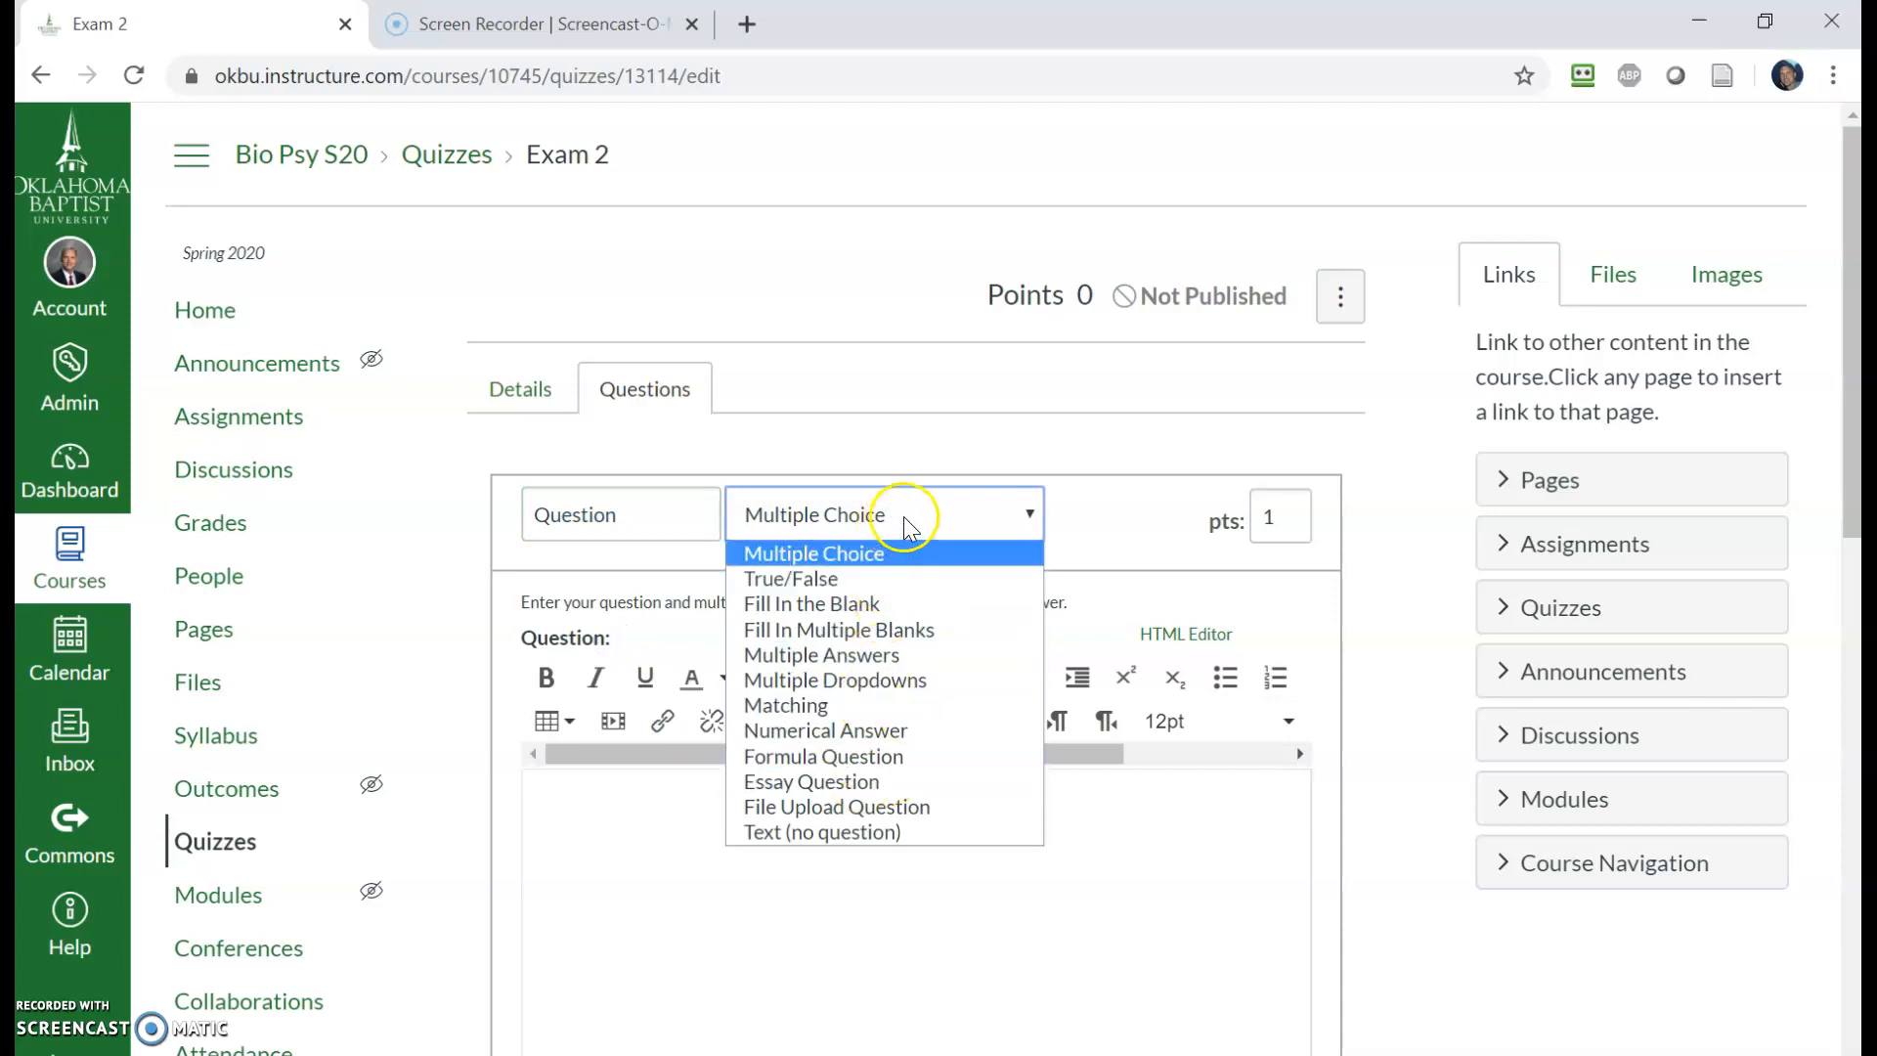
pyautogui.click(911, 445)
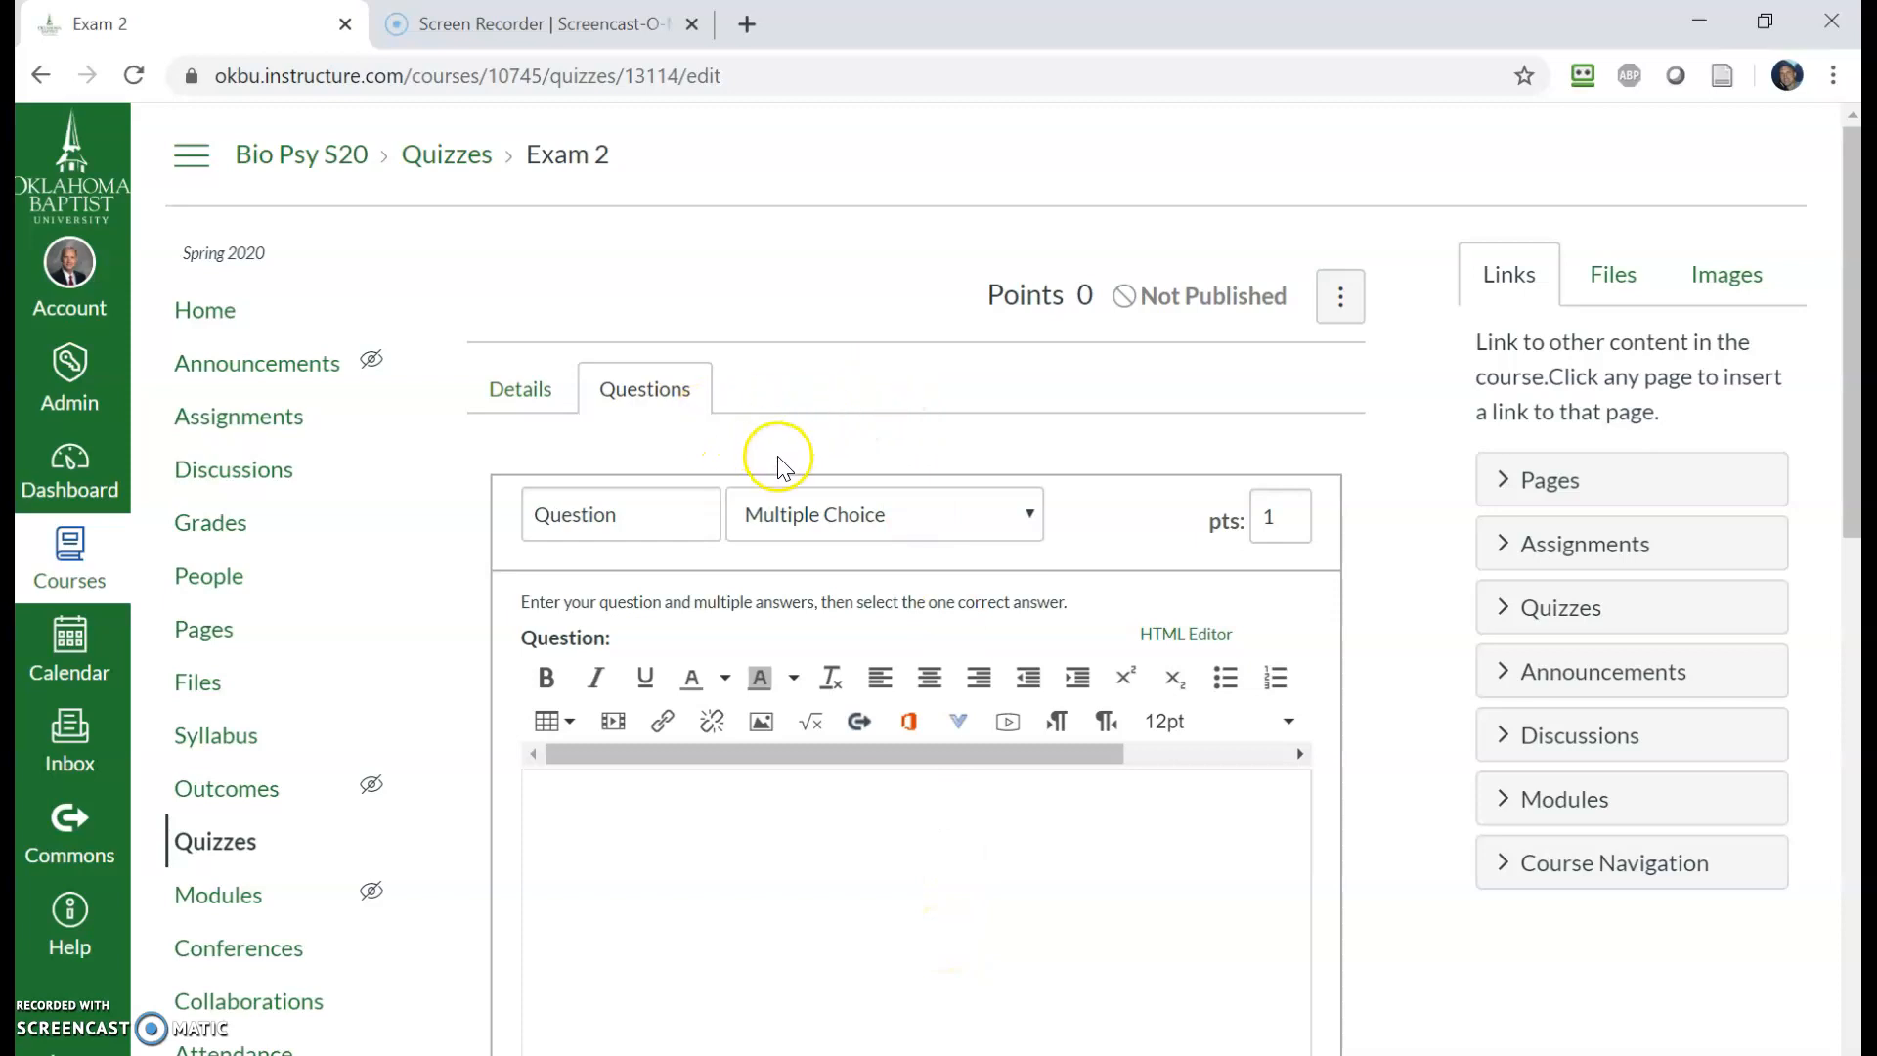
pyautogui.scroll(-4, 792, 626)
pyautogui.scroll(5, 855, 654)
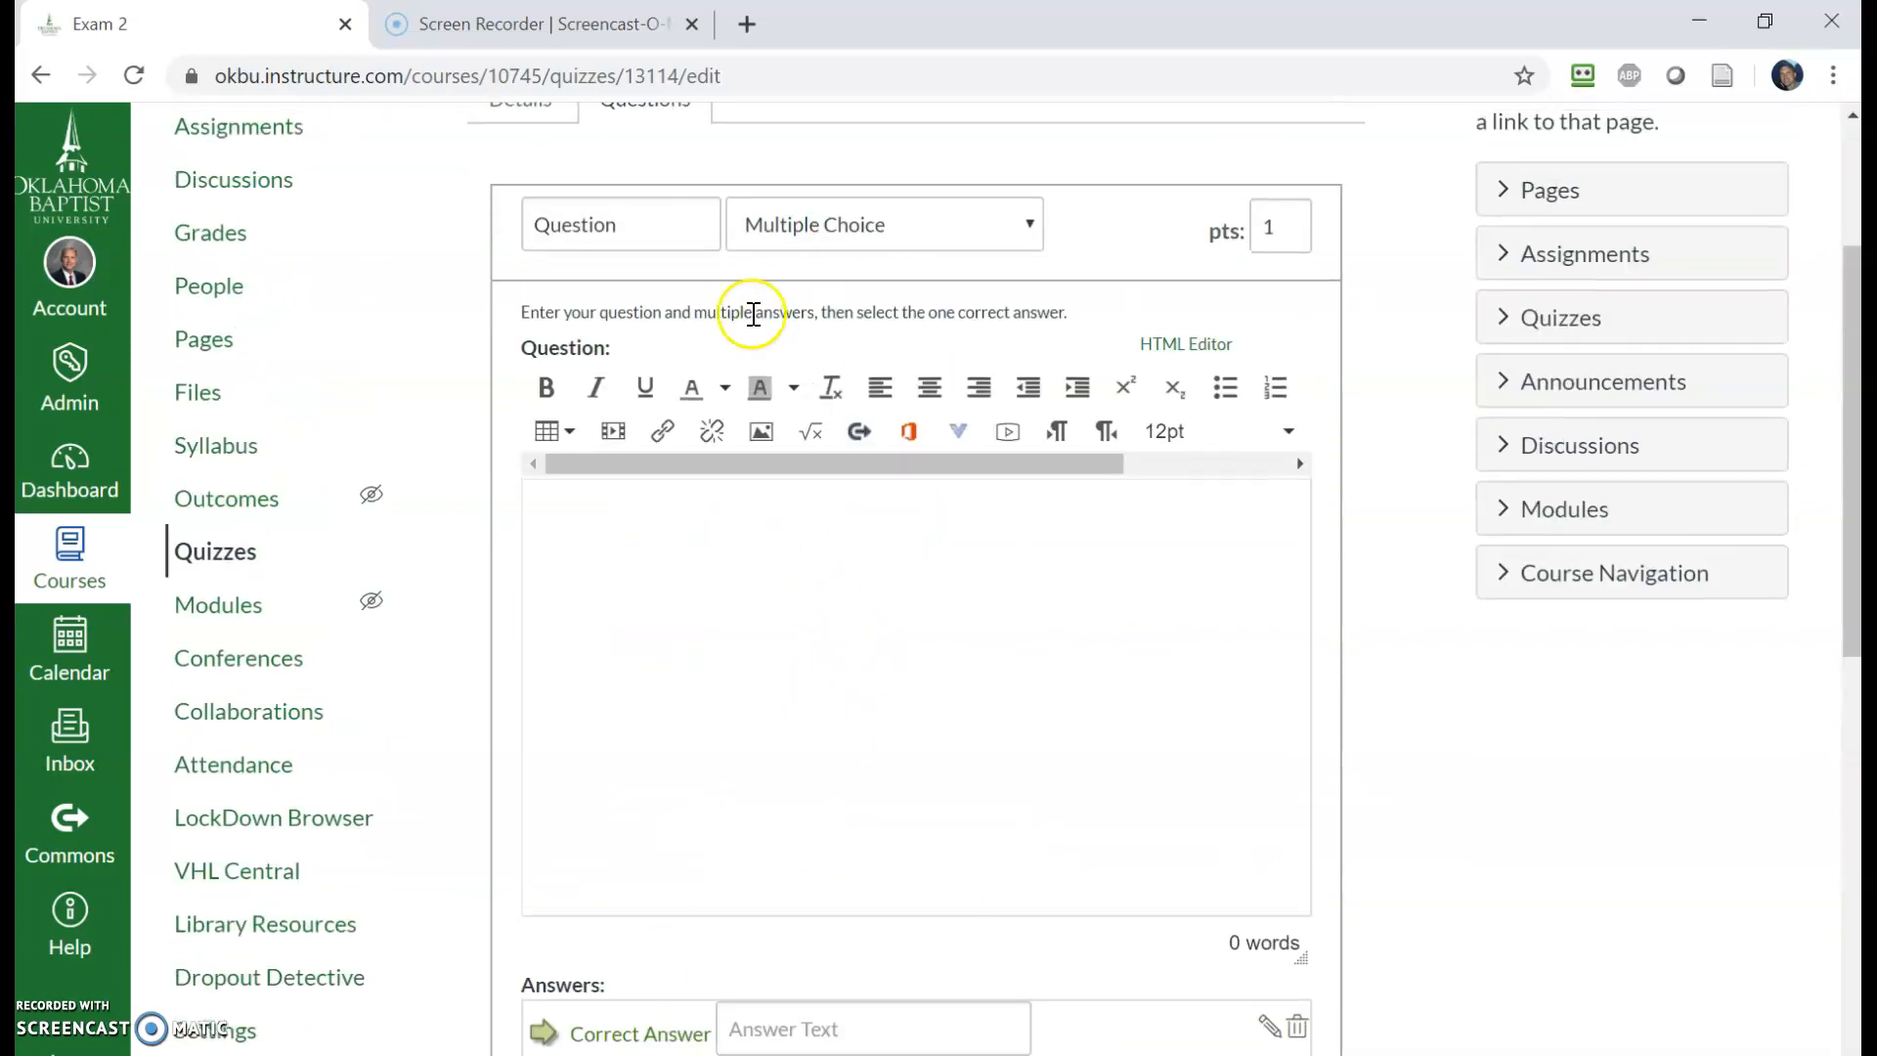
pyautogui.click(536, 391)
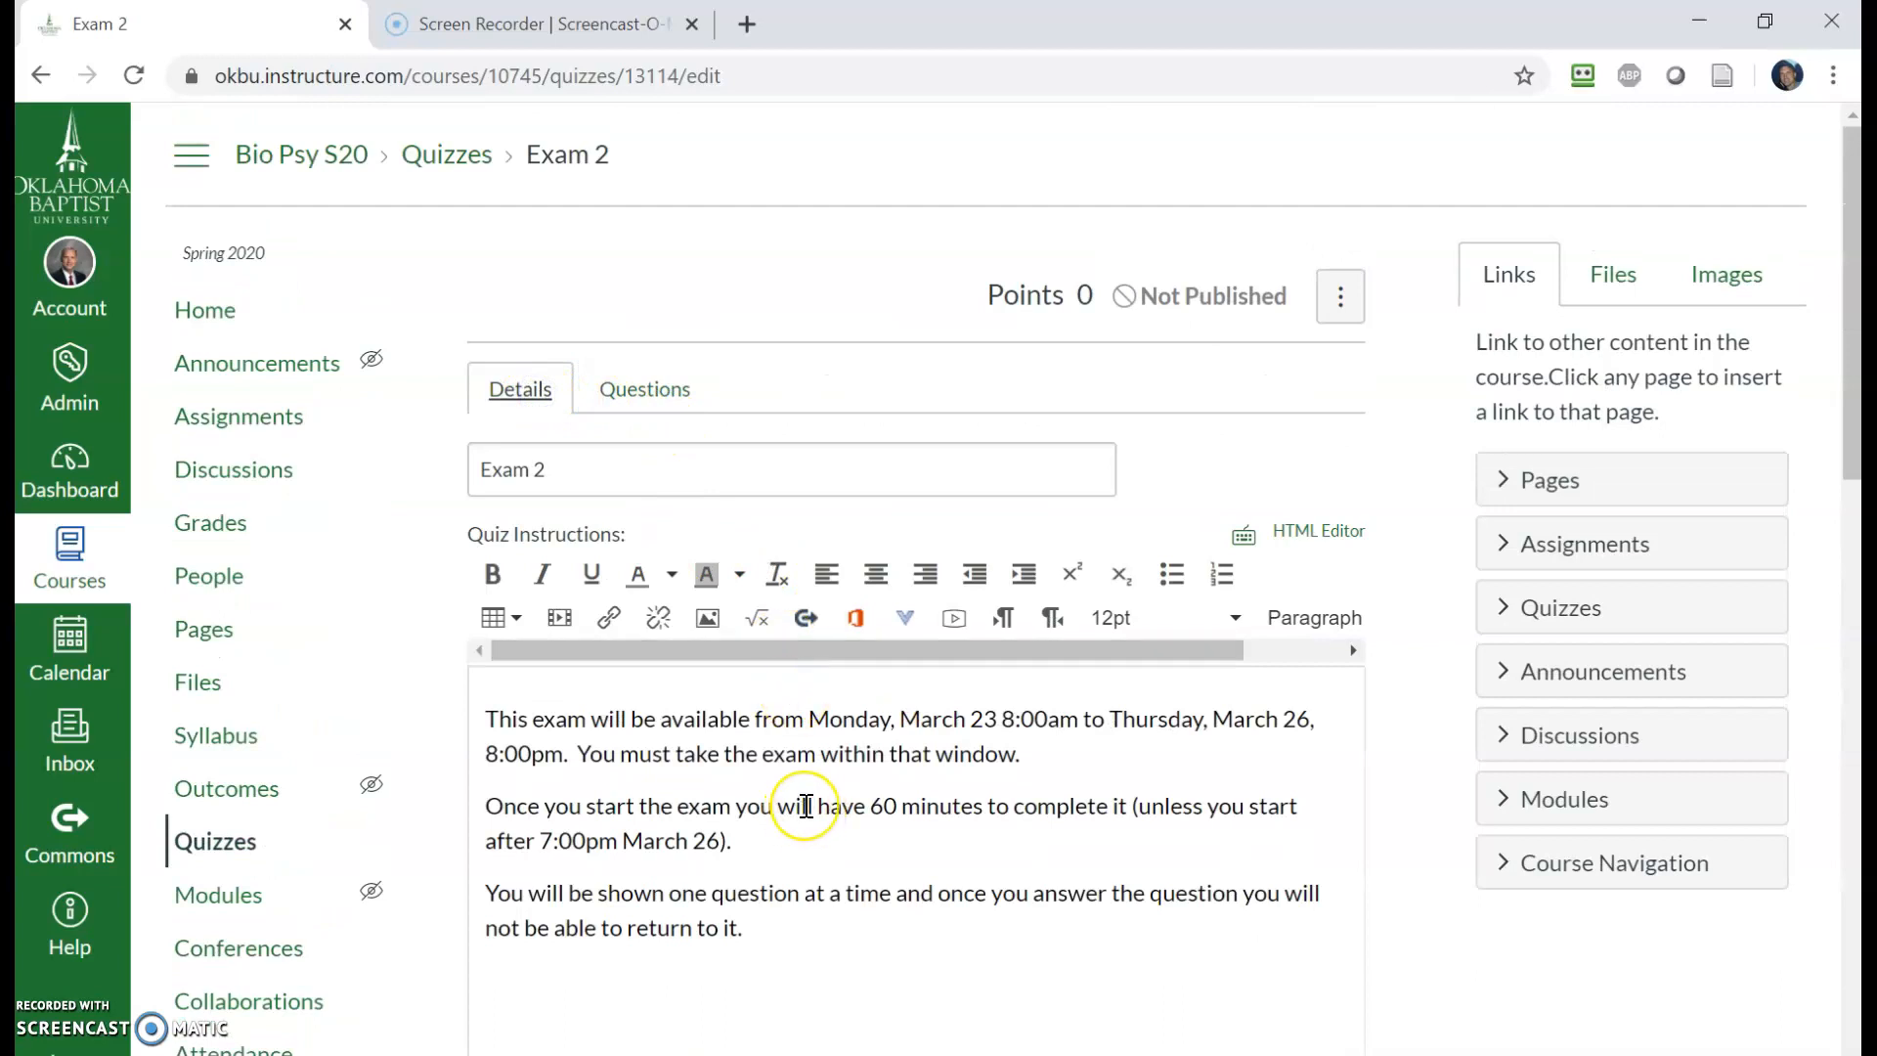
pyautogui.click(648, 386)
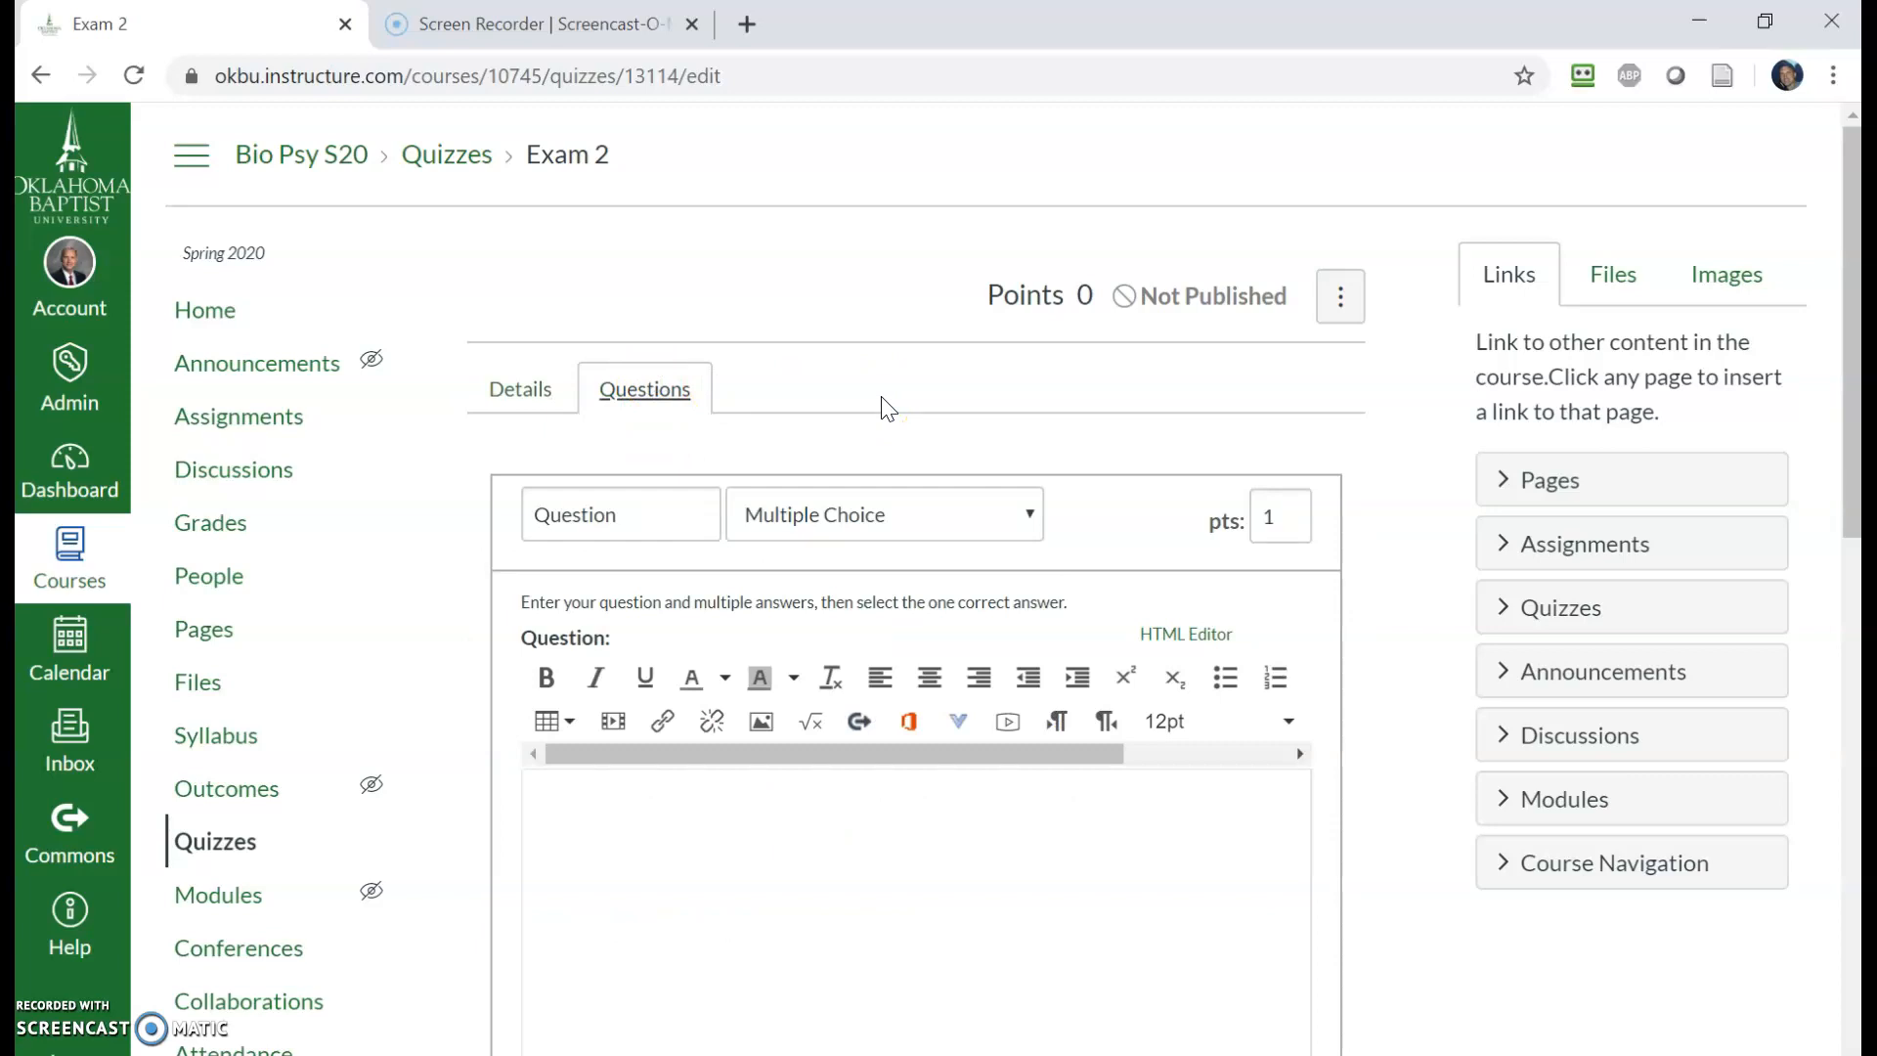
pyautogui.scroll(-5, 1144, 620)
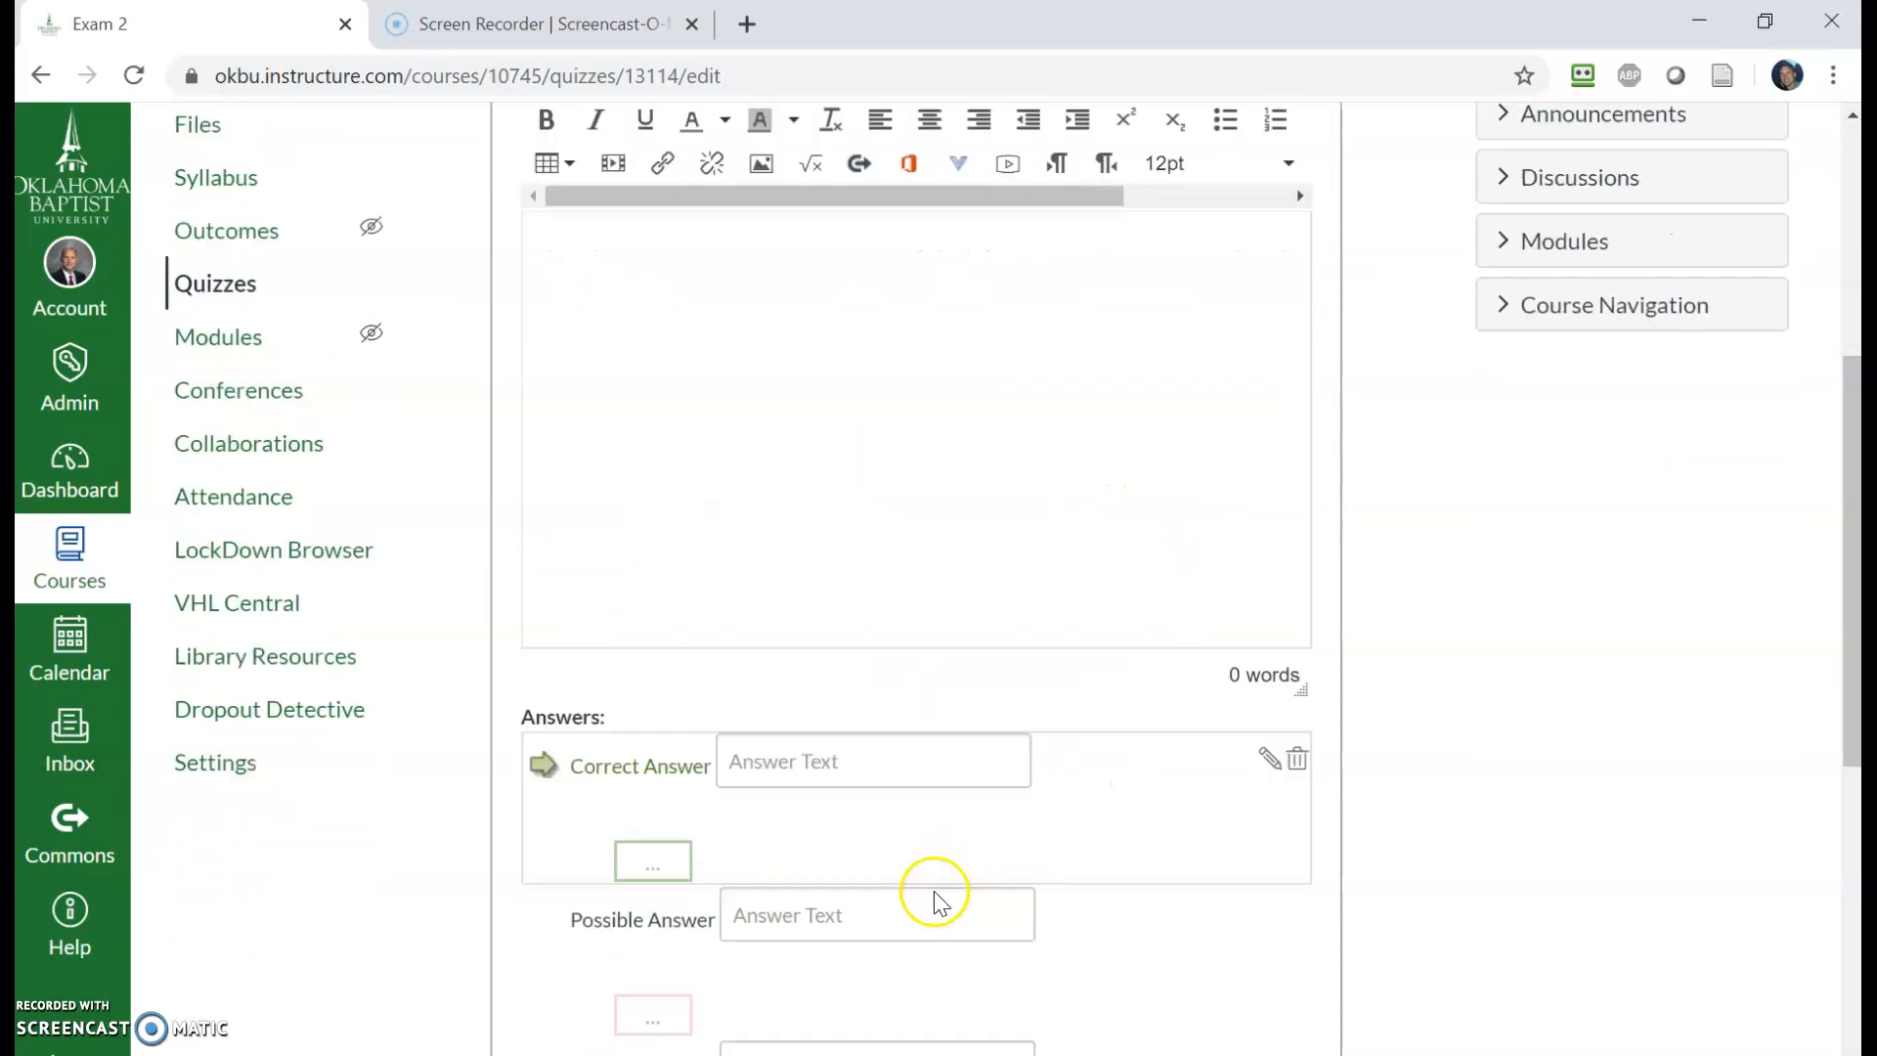
pyautogui.scroll(-7, 1112, 915)
pyautogui.click(1018, 996)
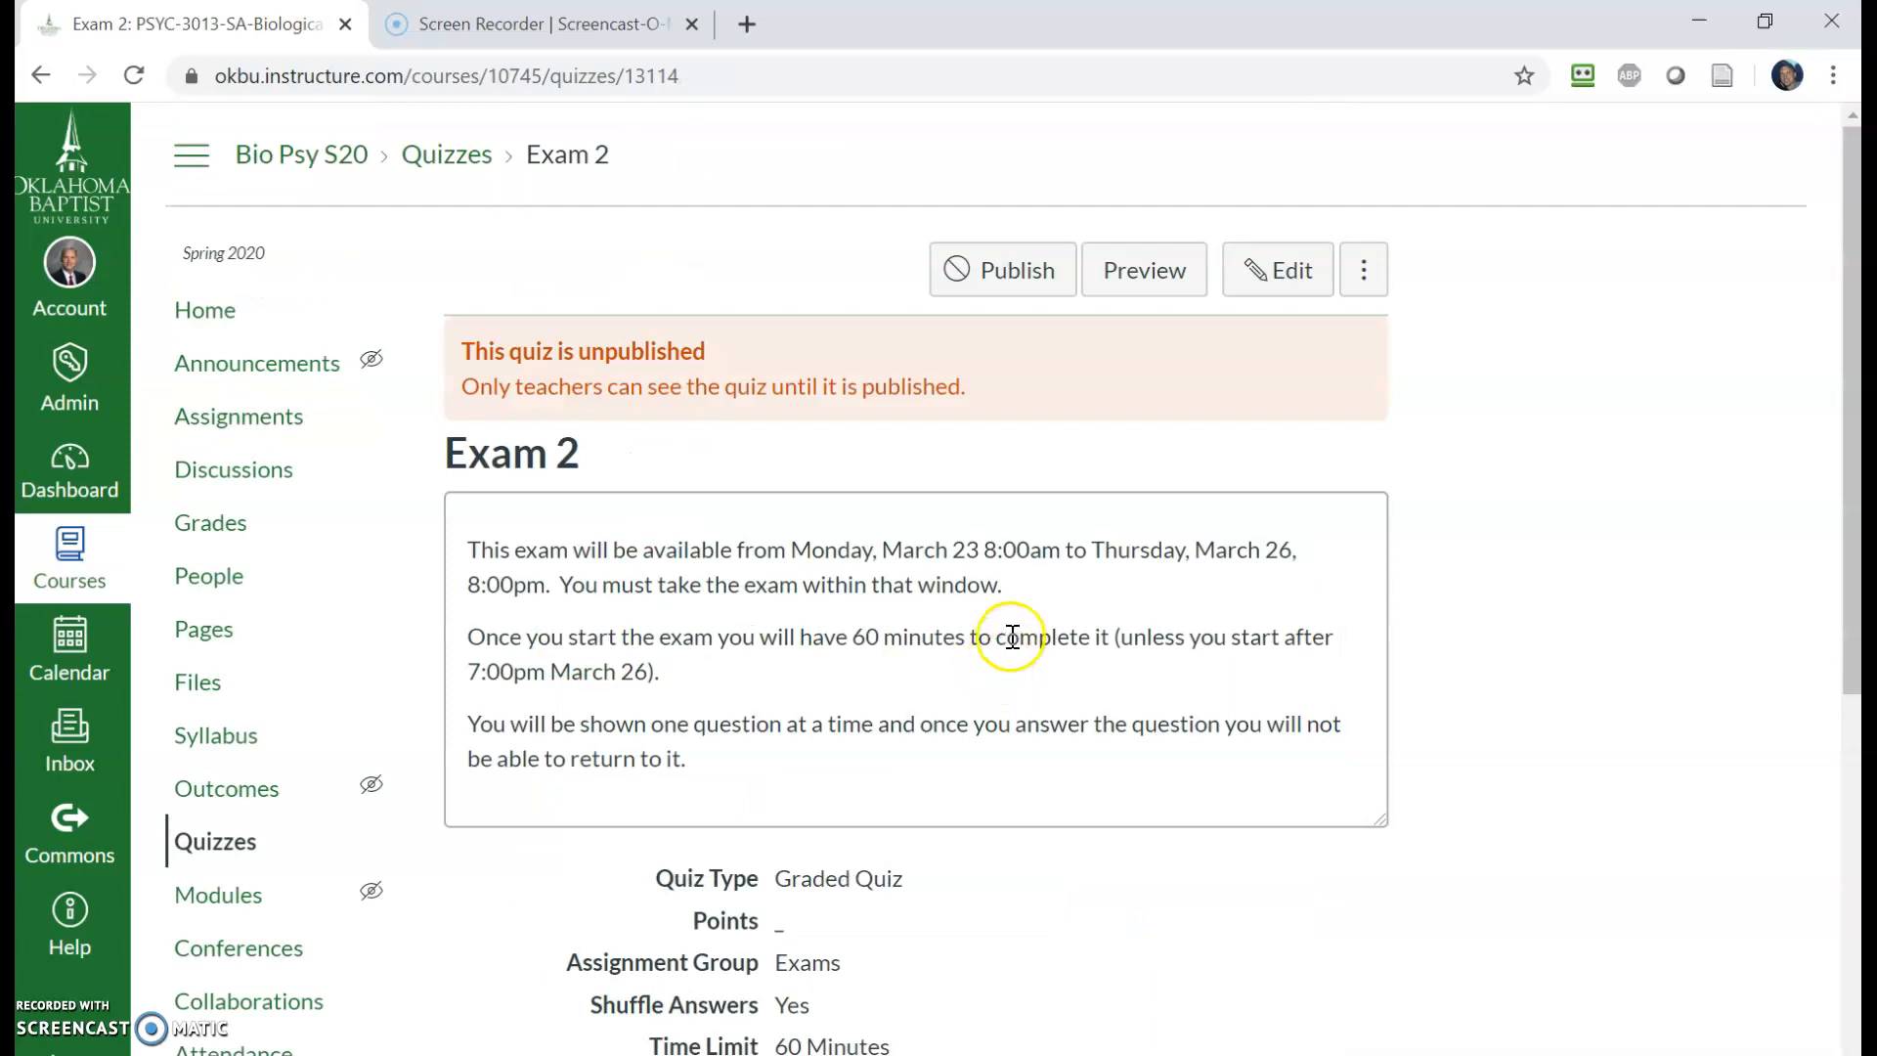
# - Reopen the quiz for editing and open the question finder from the Questions section
pyautogui.click(1246, 274)
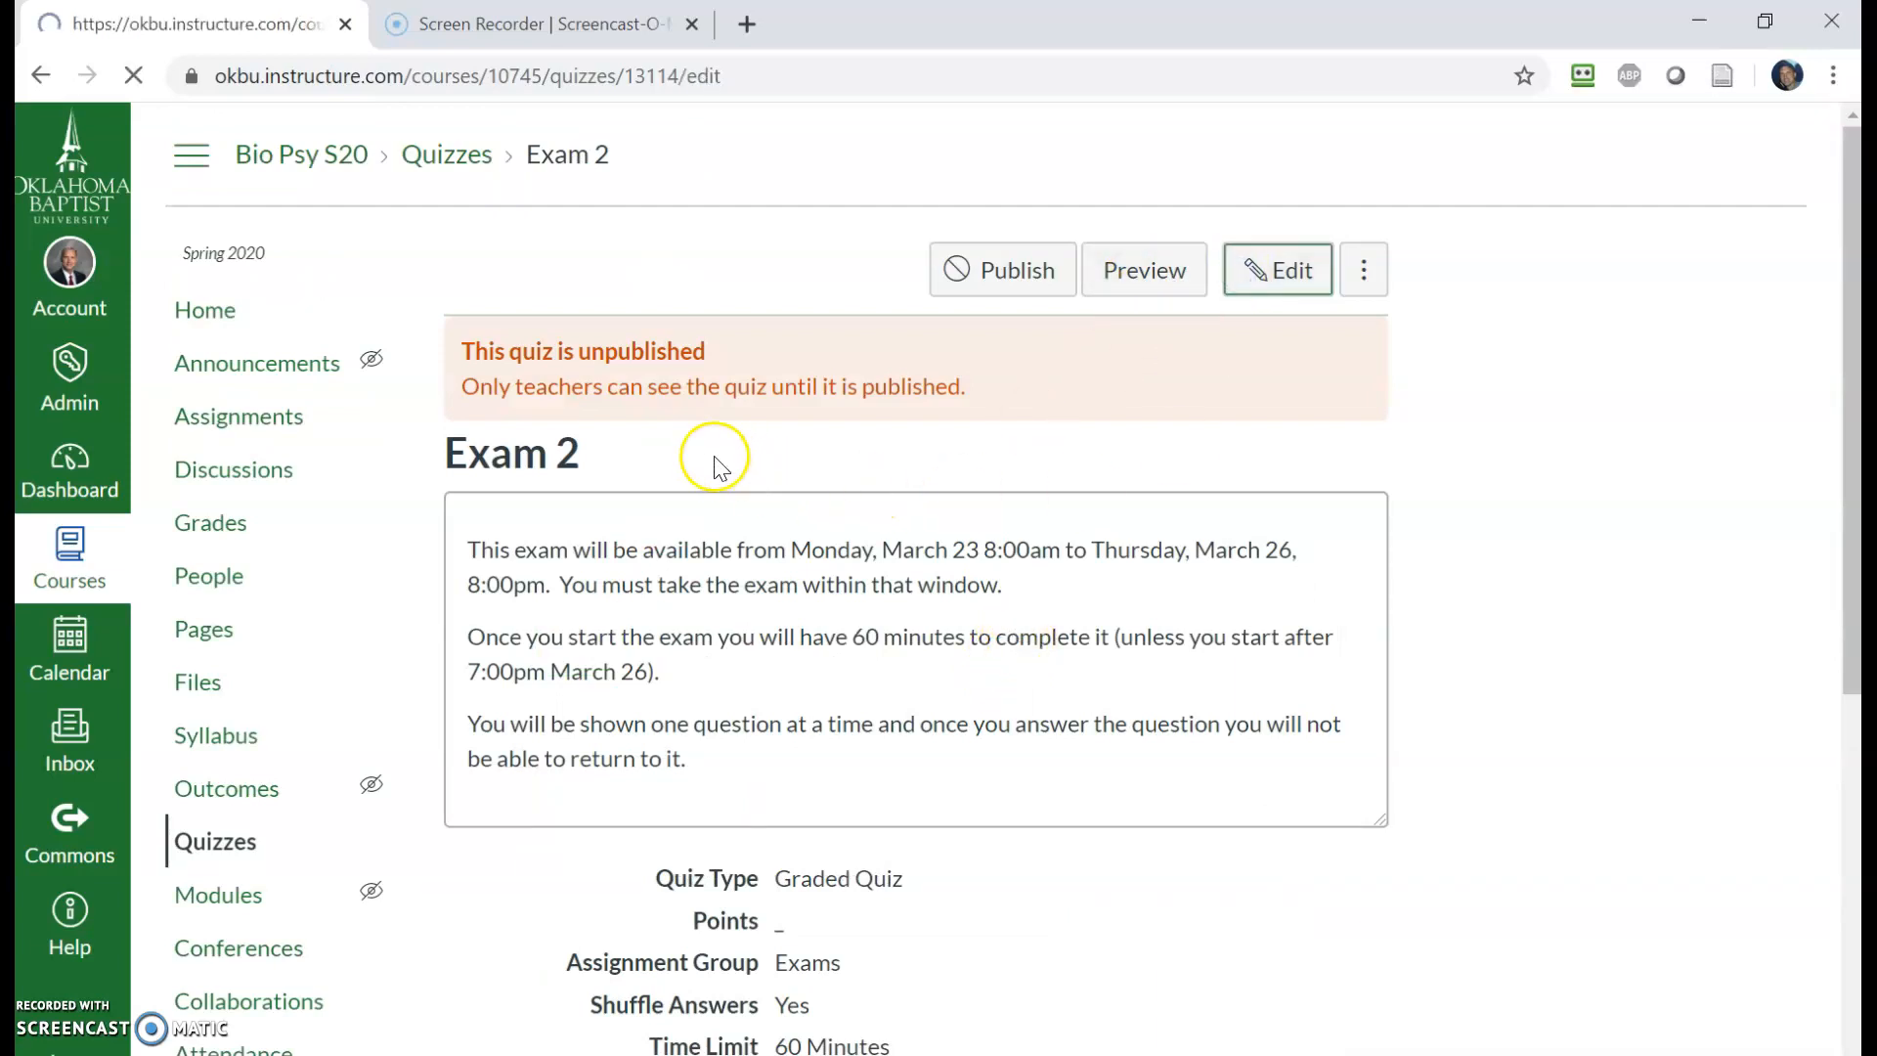
pyautogui.click(663, 391)
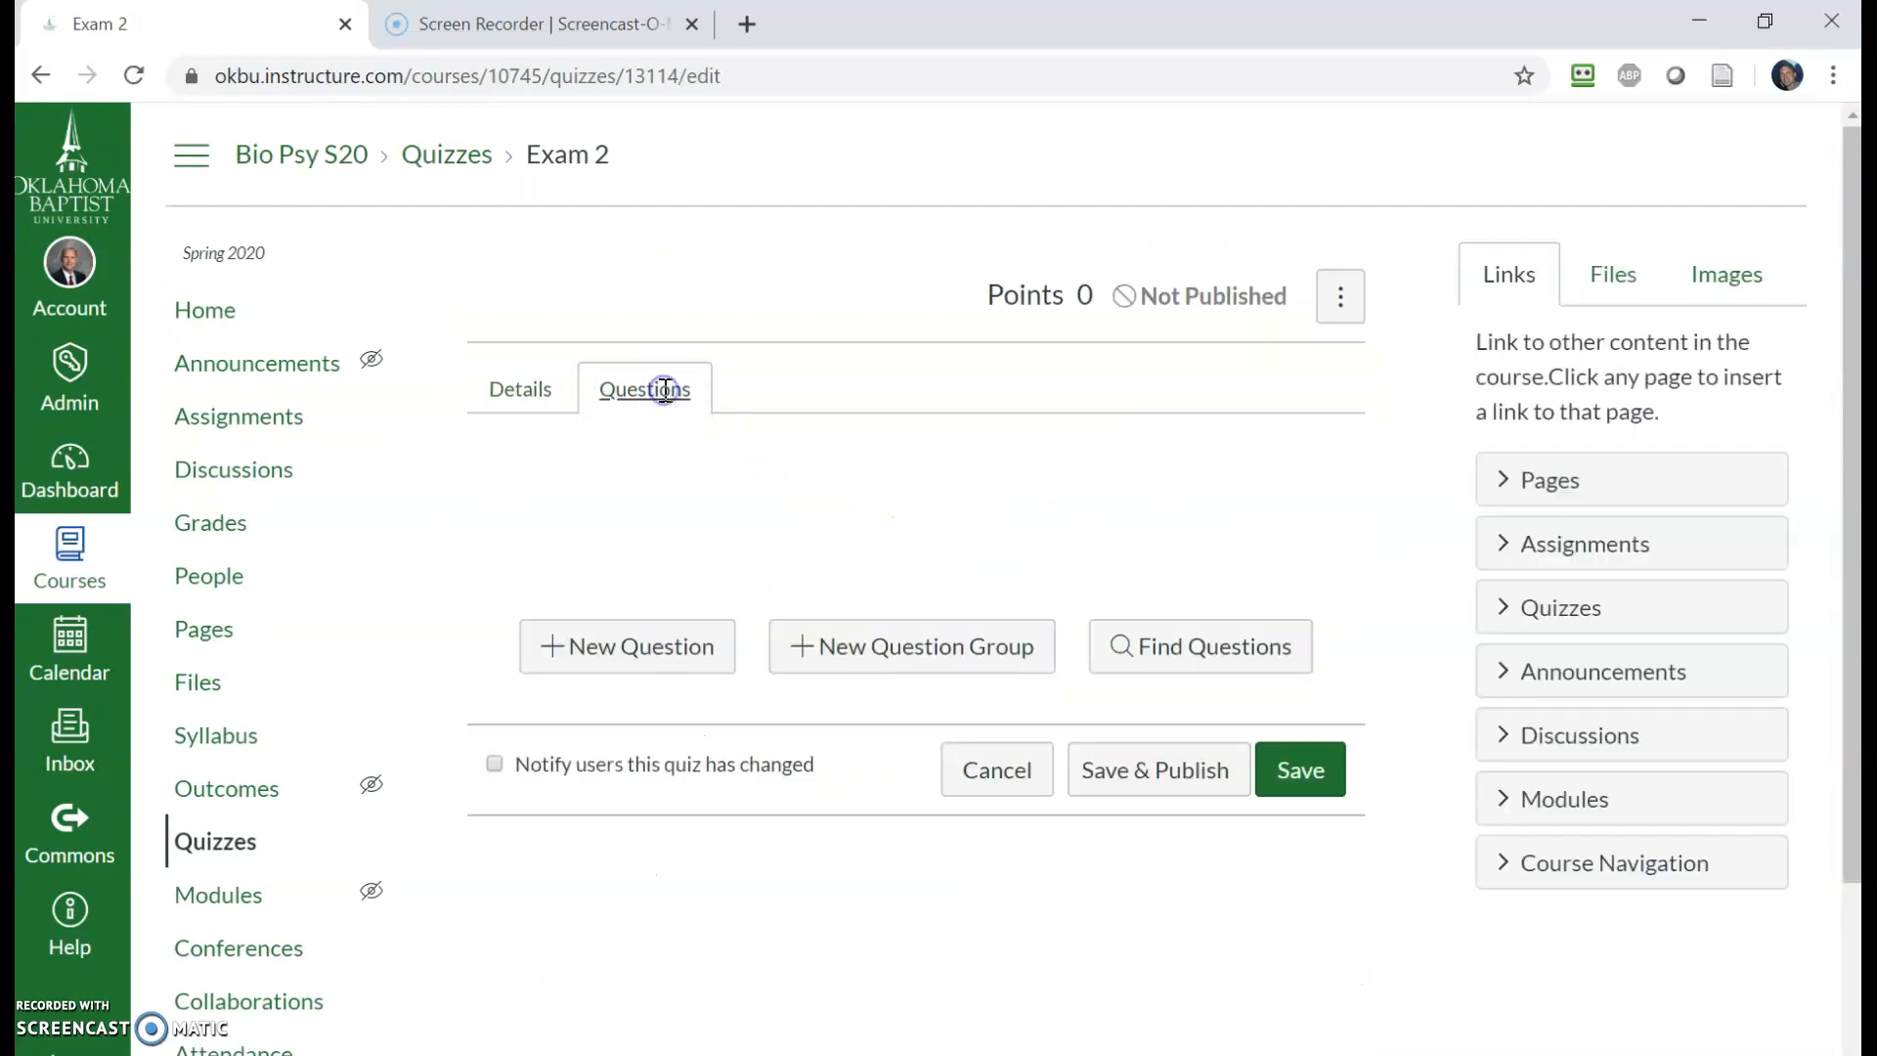
pyautogui.click(1173, 655)
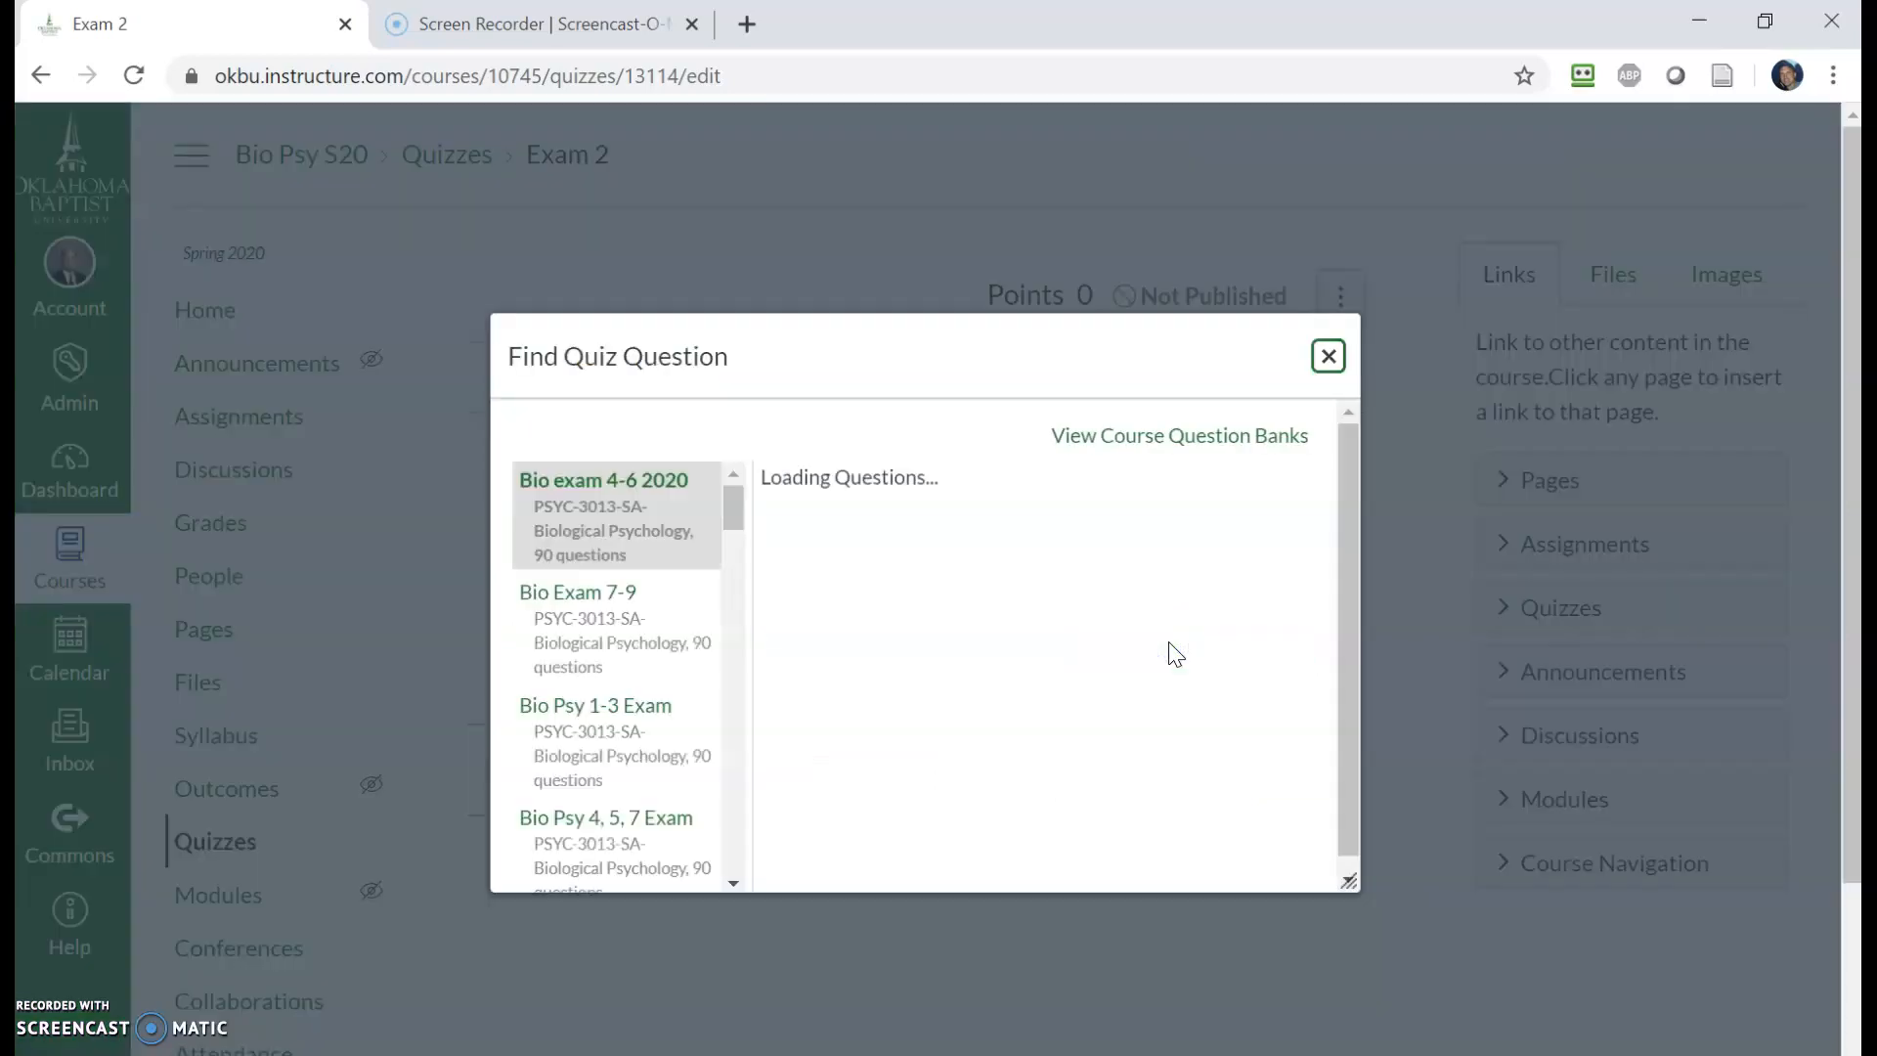
# - Select all questions from the Bio Exam 7-9 question bank and add them to the quiz with no group
pyautogui.click(670, 528)
pyautogui.moveTo(727, 509)
pyautogui.mouseDown()
pyautogui.moveTo(736, 597)
pyautogui.moveTo(747, 506)
pyautogui.mouseUp()
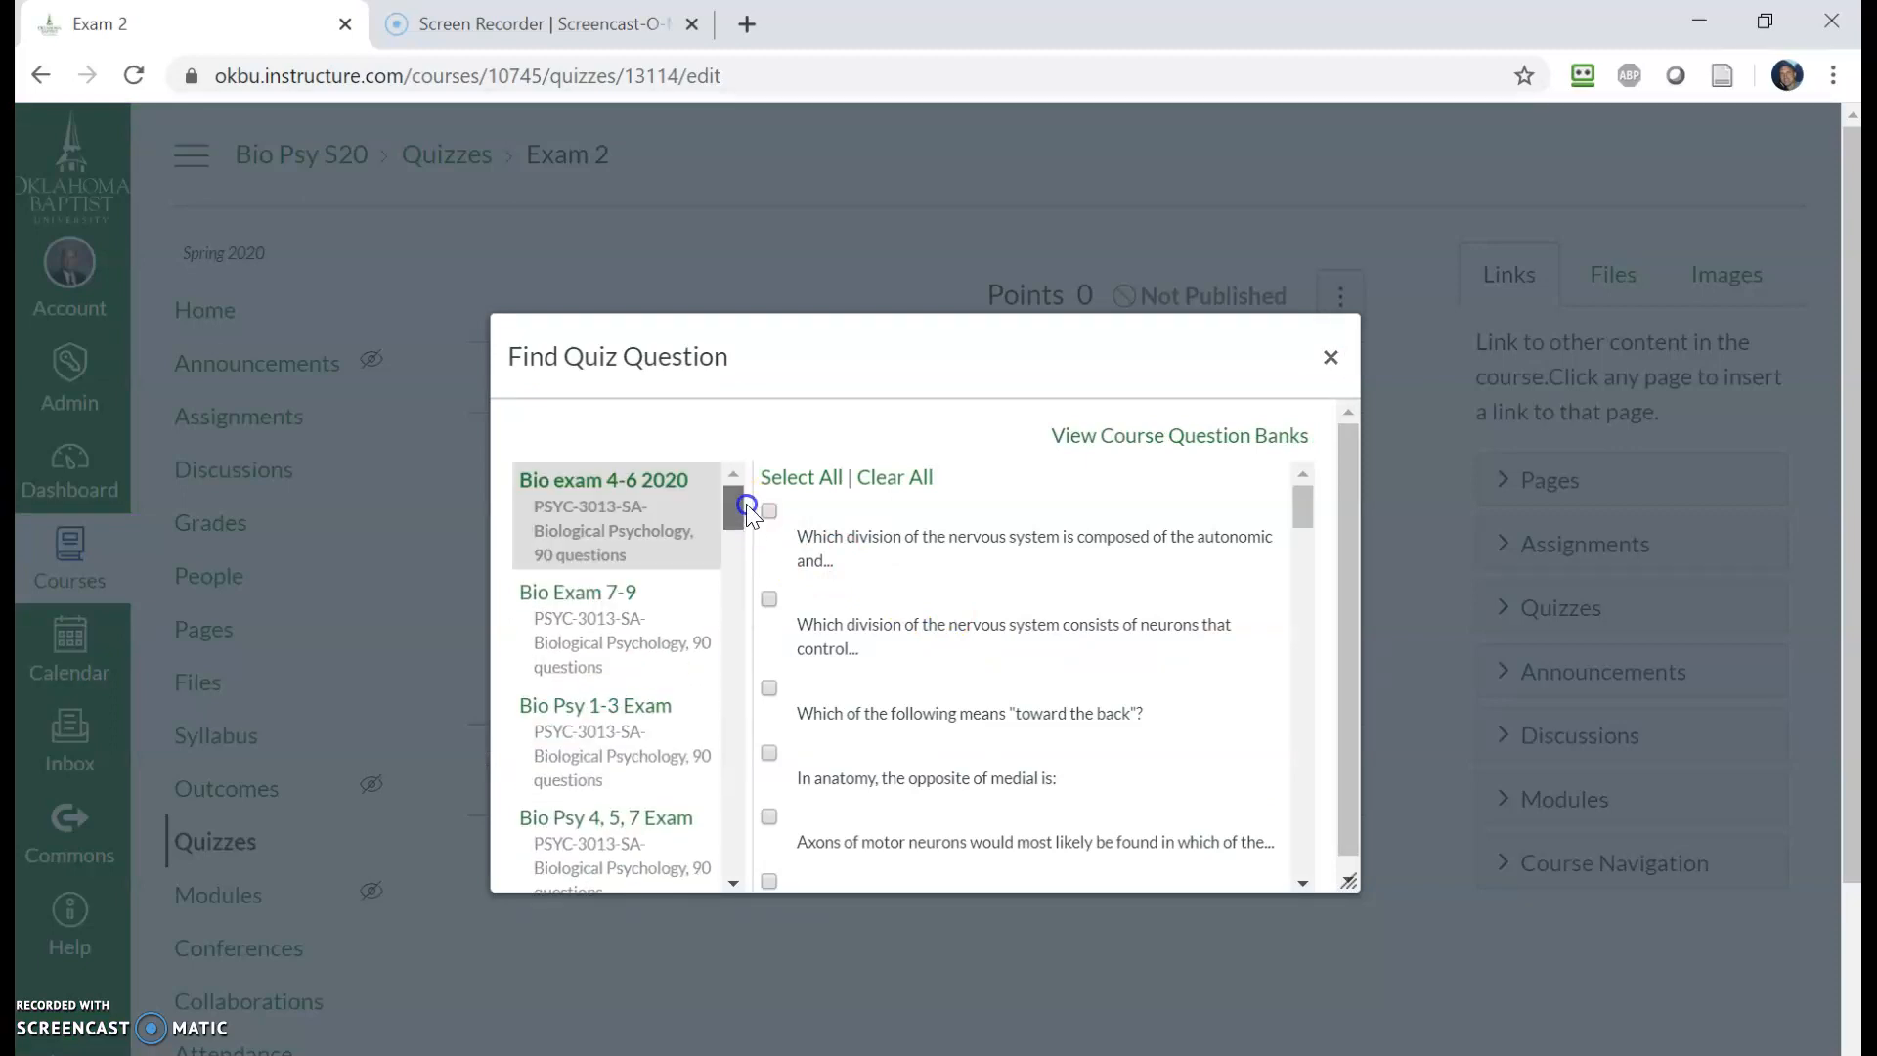
pyautogui.click(590, 605)
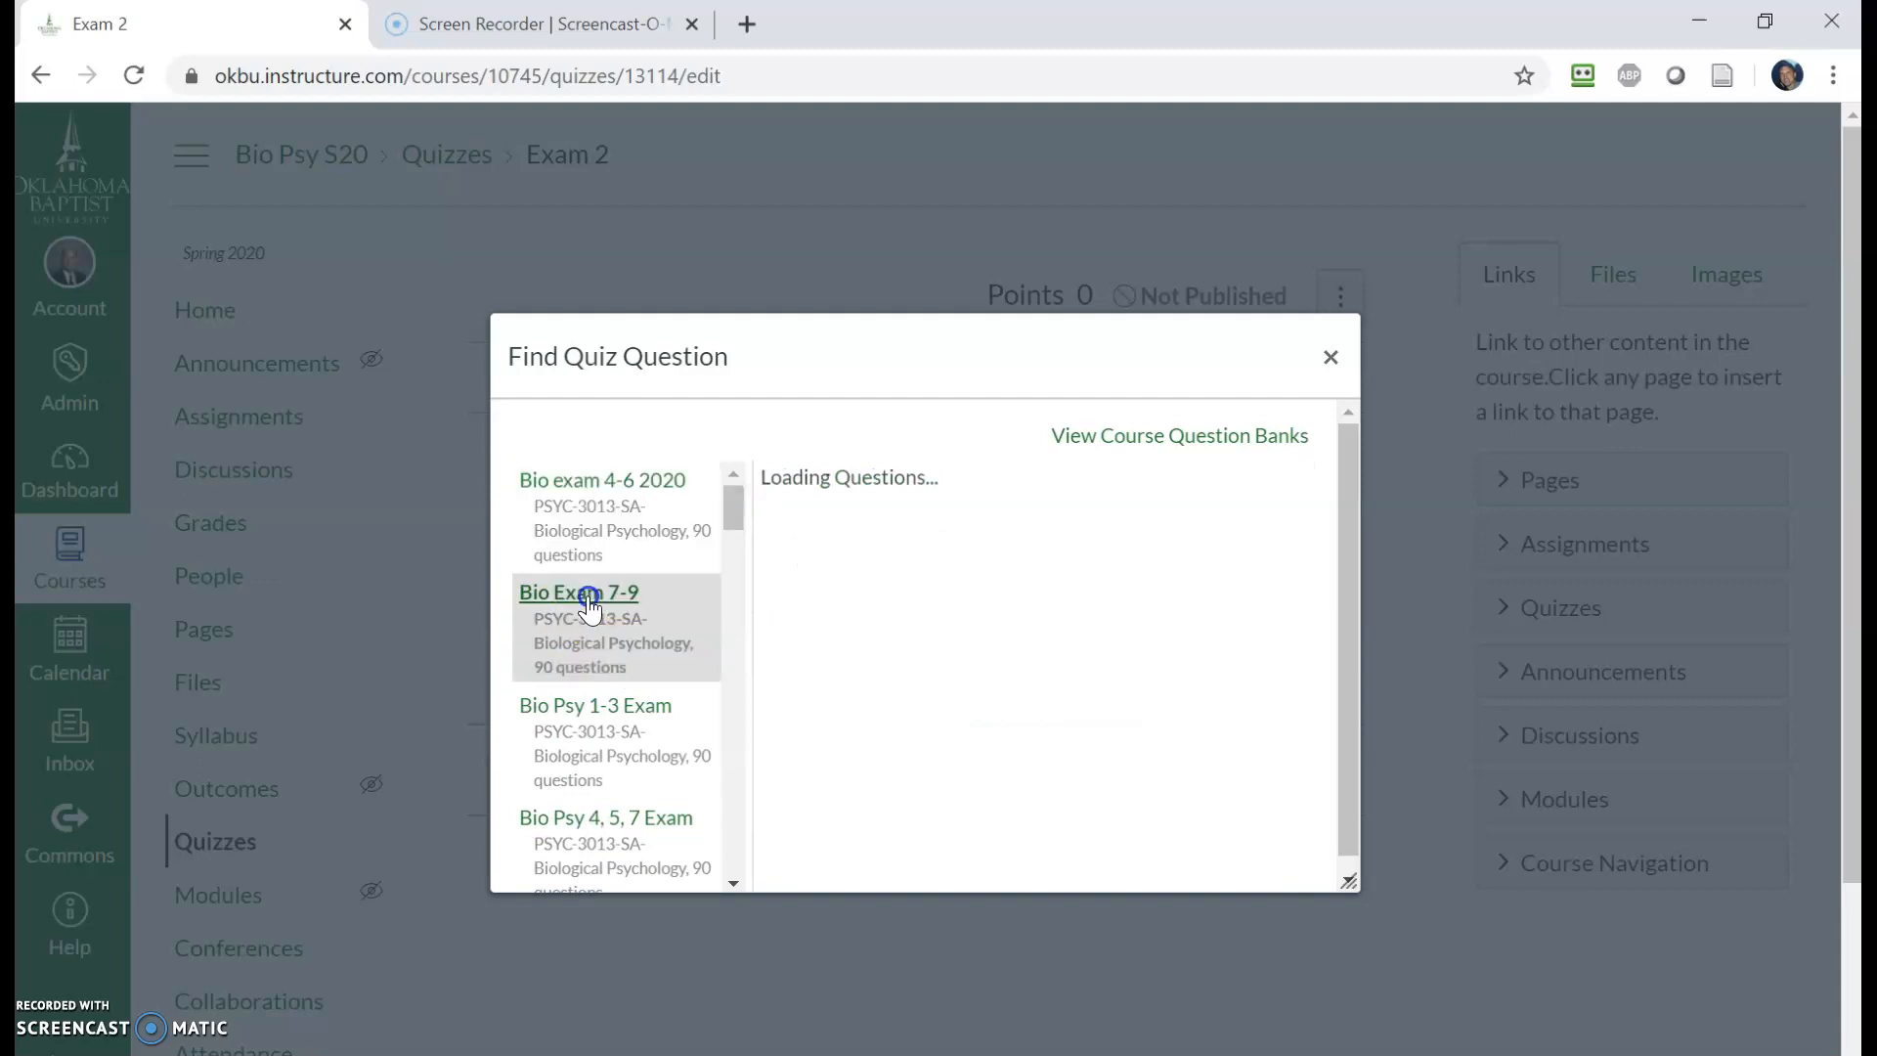
pyautogui.scroll(-20, 919, 596)
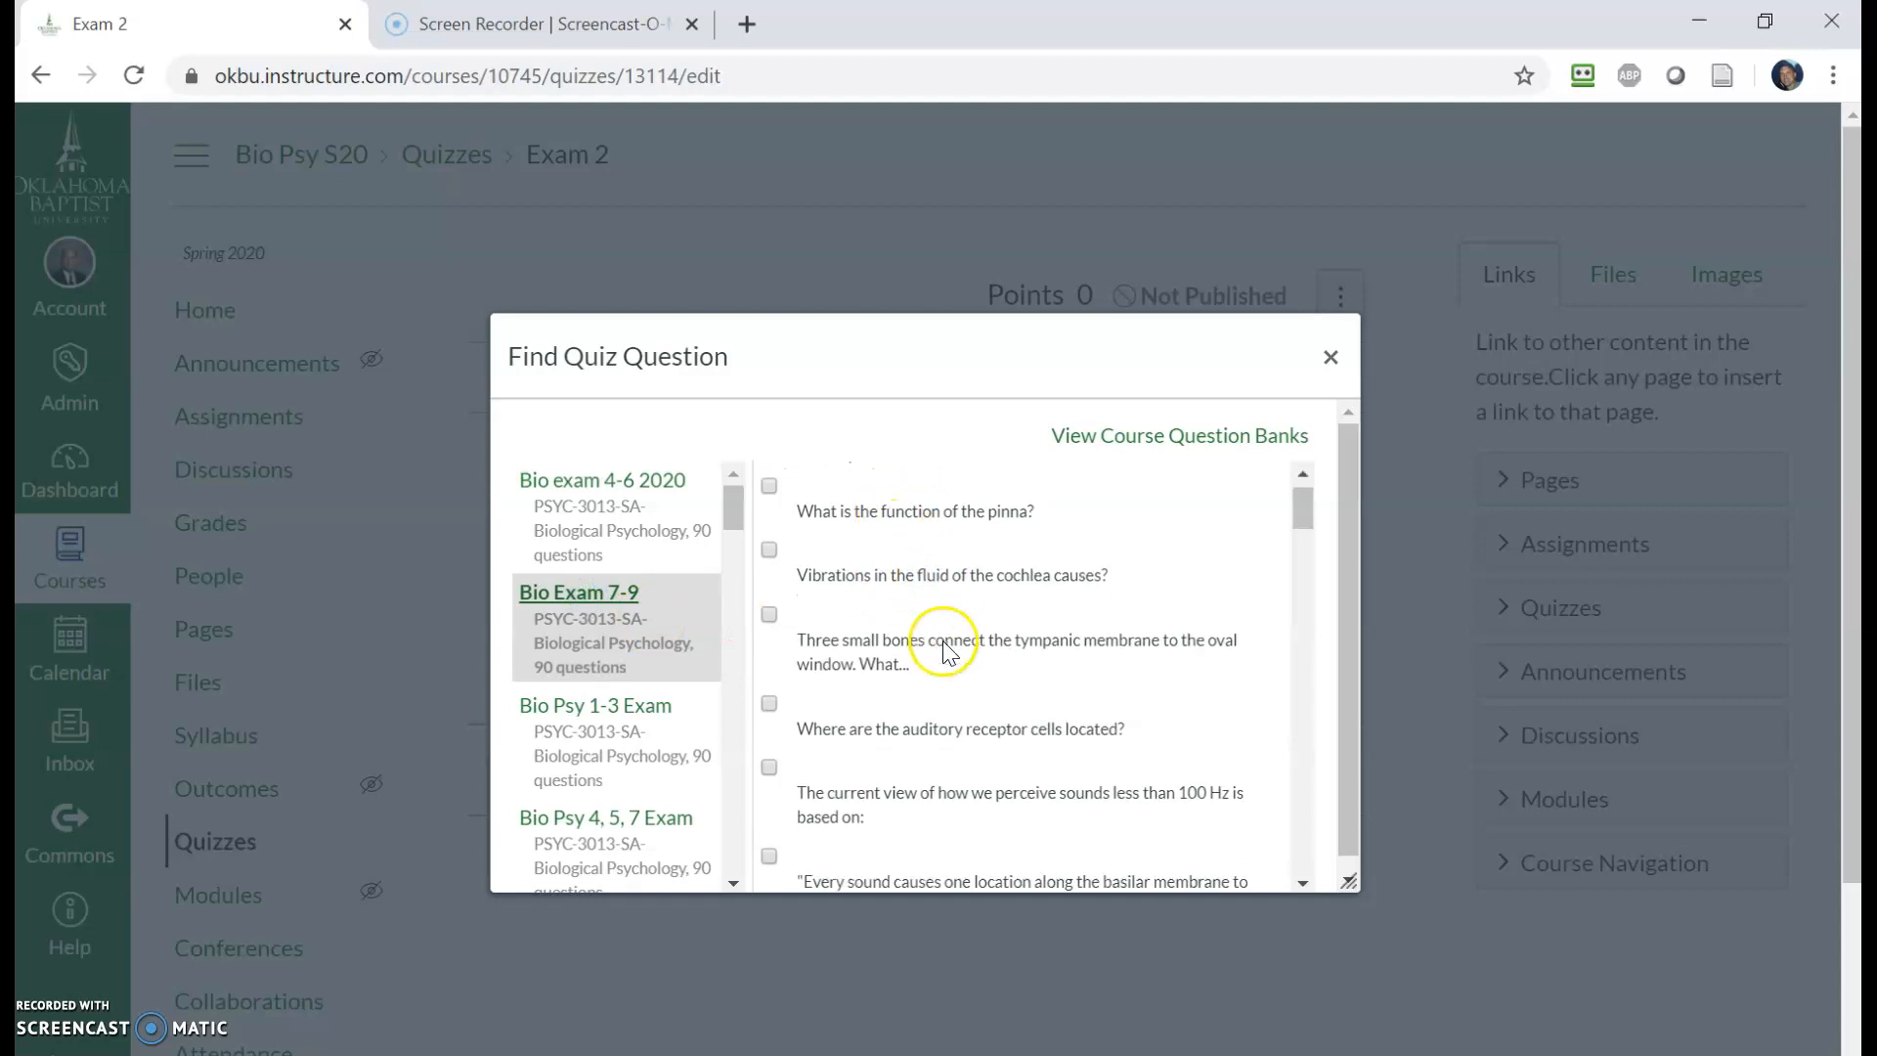
pyautogui.scroll(20, 944, 643)
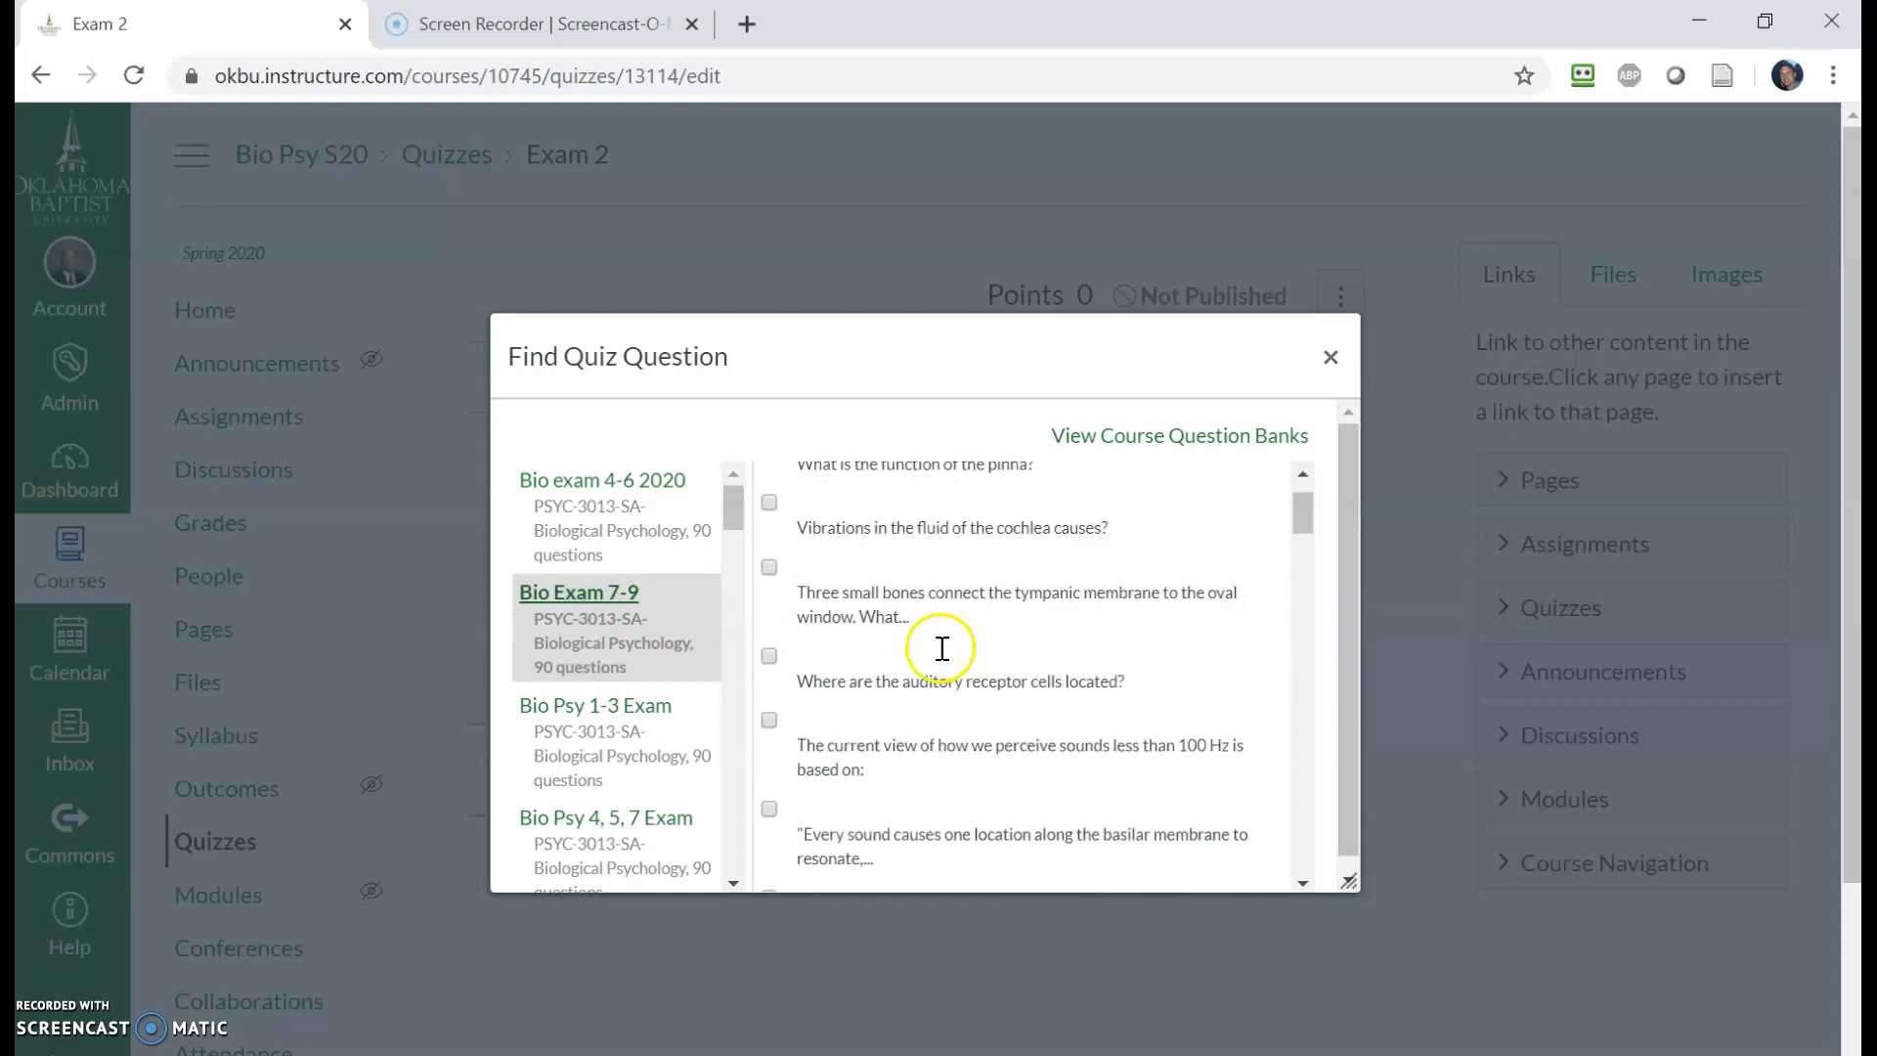
pyautogui.click(797, 479)
pyautogui.scroll(-15, 1164, 622)
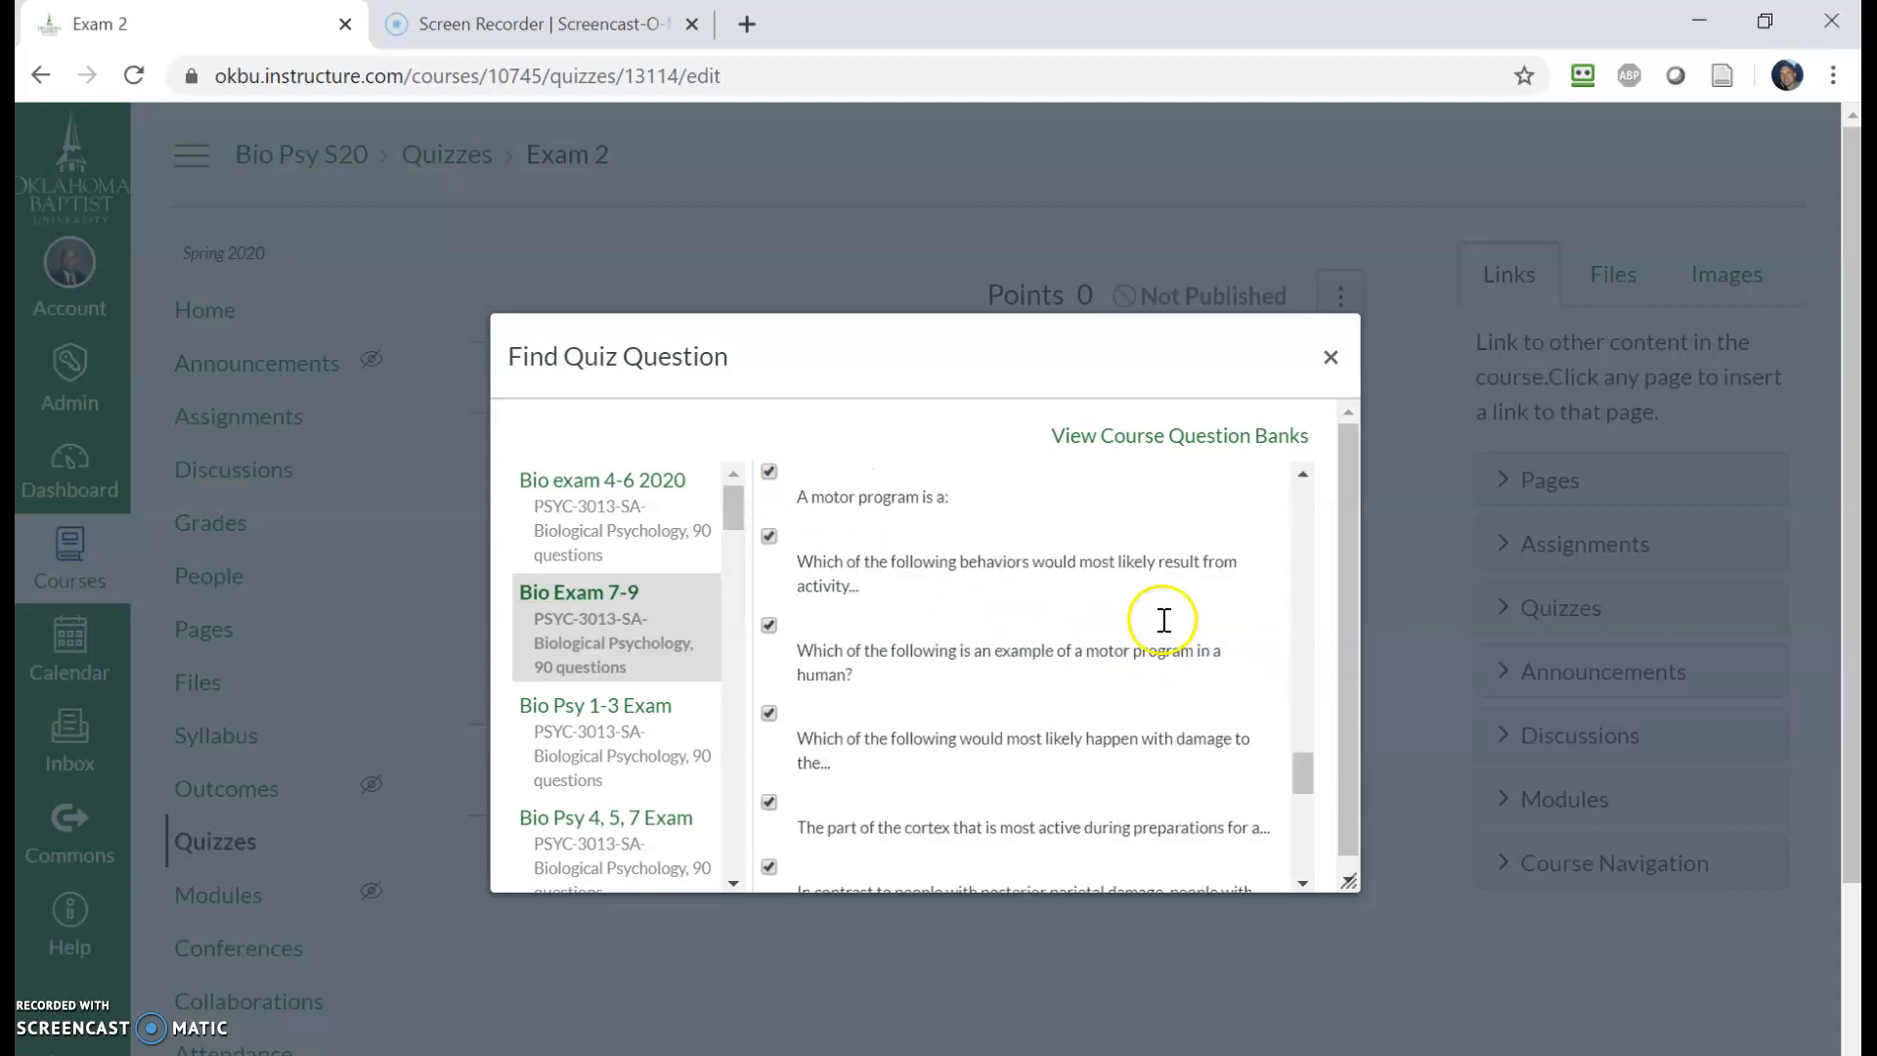
pyautogui.scroll(-3, 978, 772)
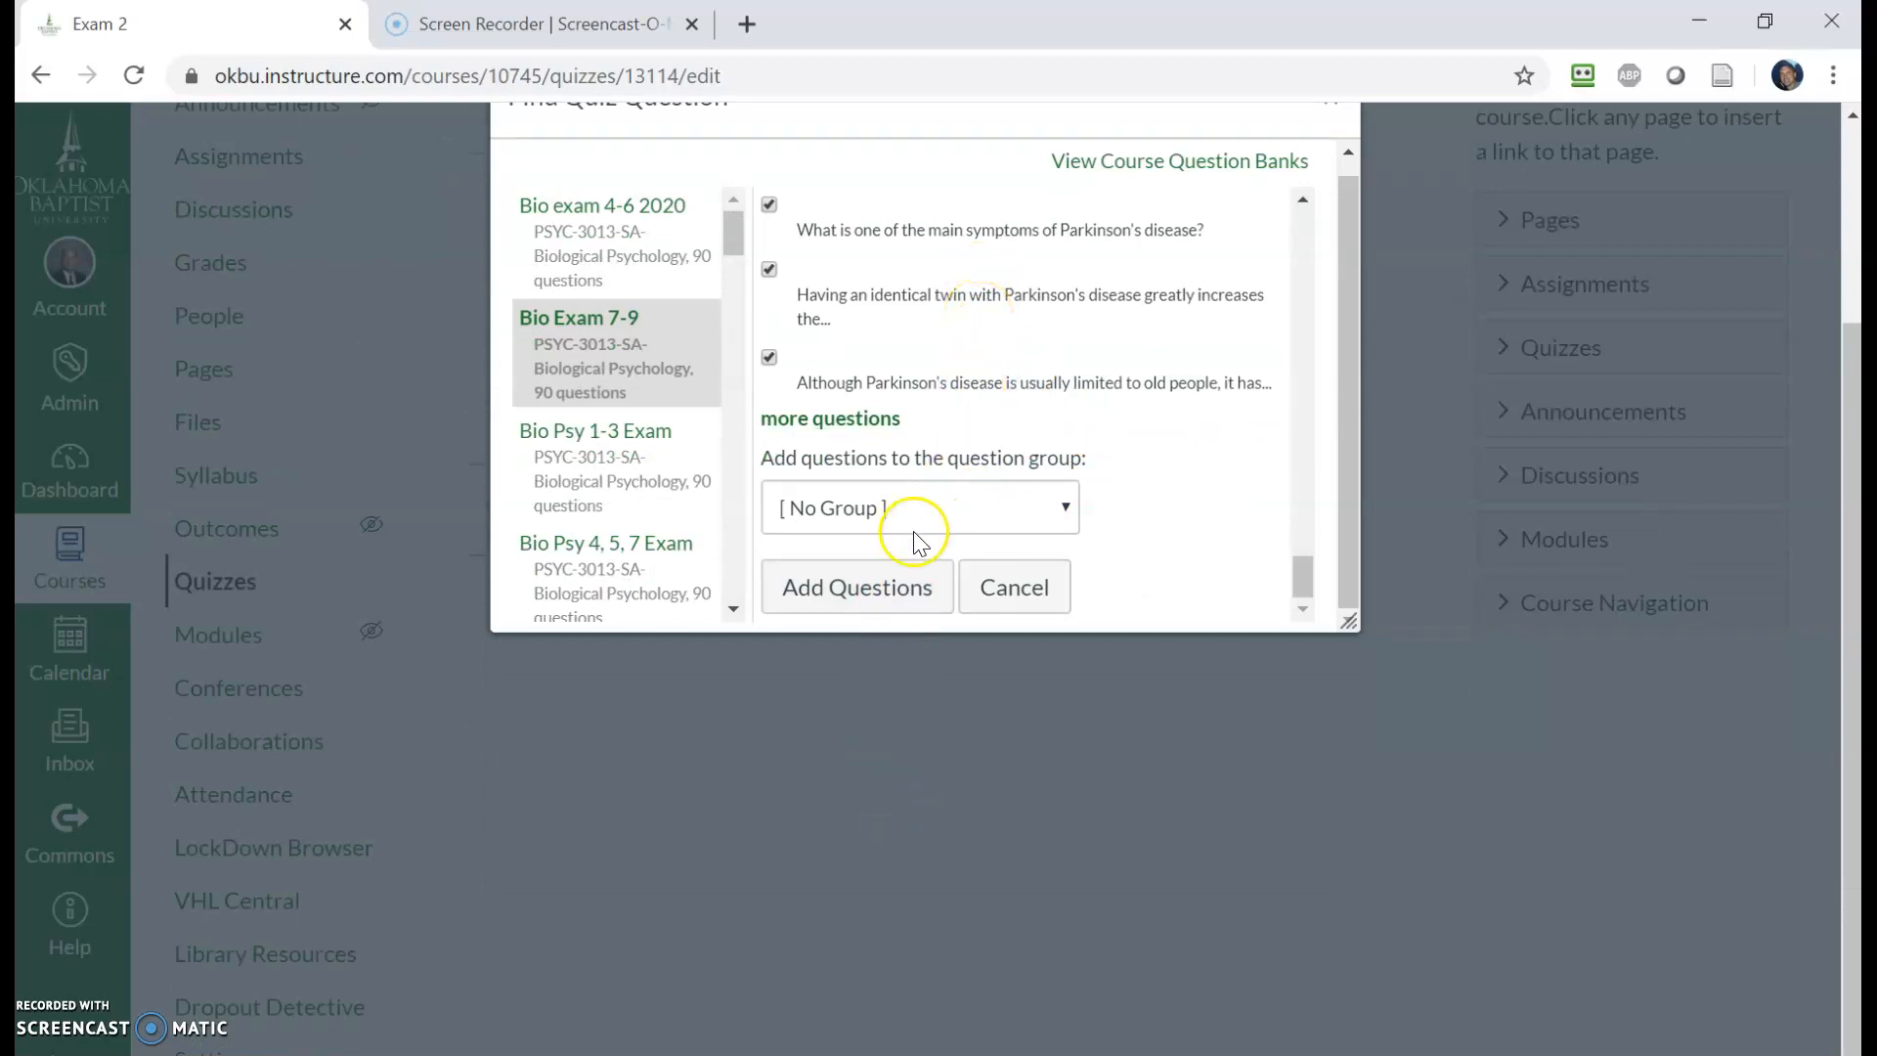
pyautogui.click(880, 587)
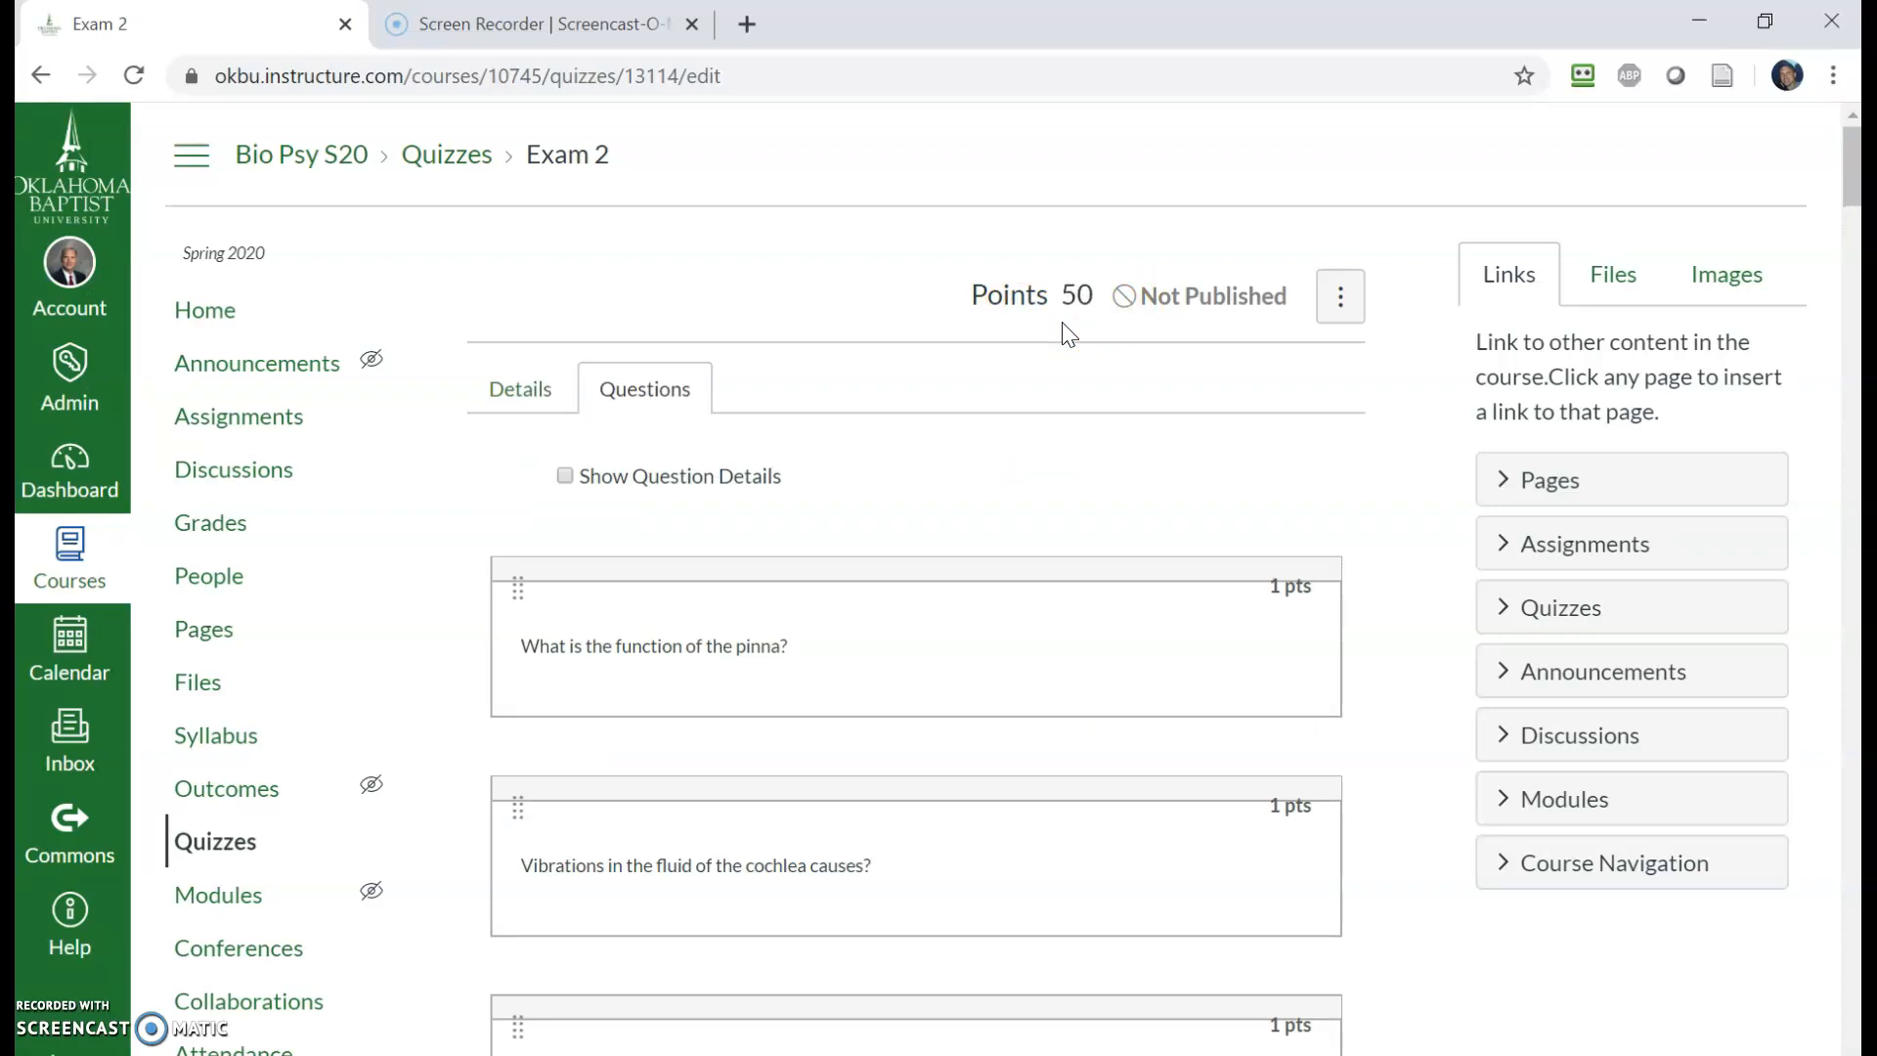
# - Review the added question list and save the quiz
pyautogui.scroll(-20, 1047, 494)
pyautogui.scroll(-20, 1044, 495)
pyautogui.scroll(-20, 1050, 505)
pyautogui.scroll(-15, 1048, 502)
pyautogui.click(1292, 782)
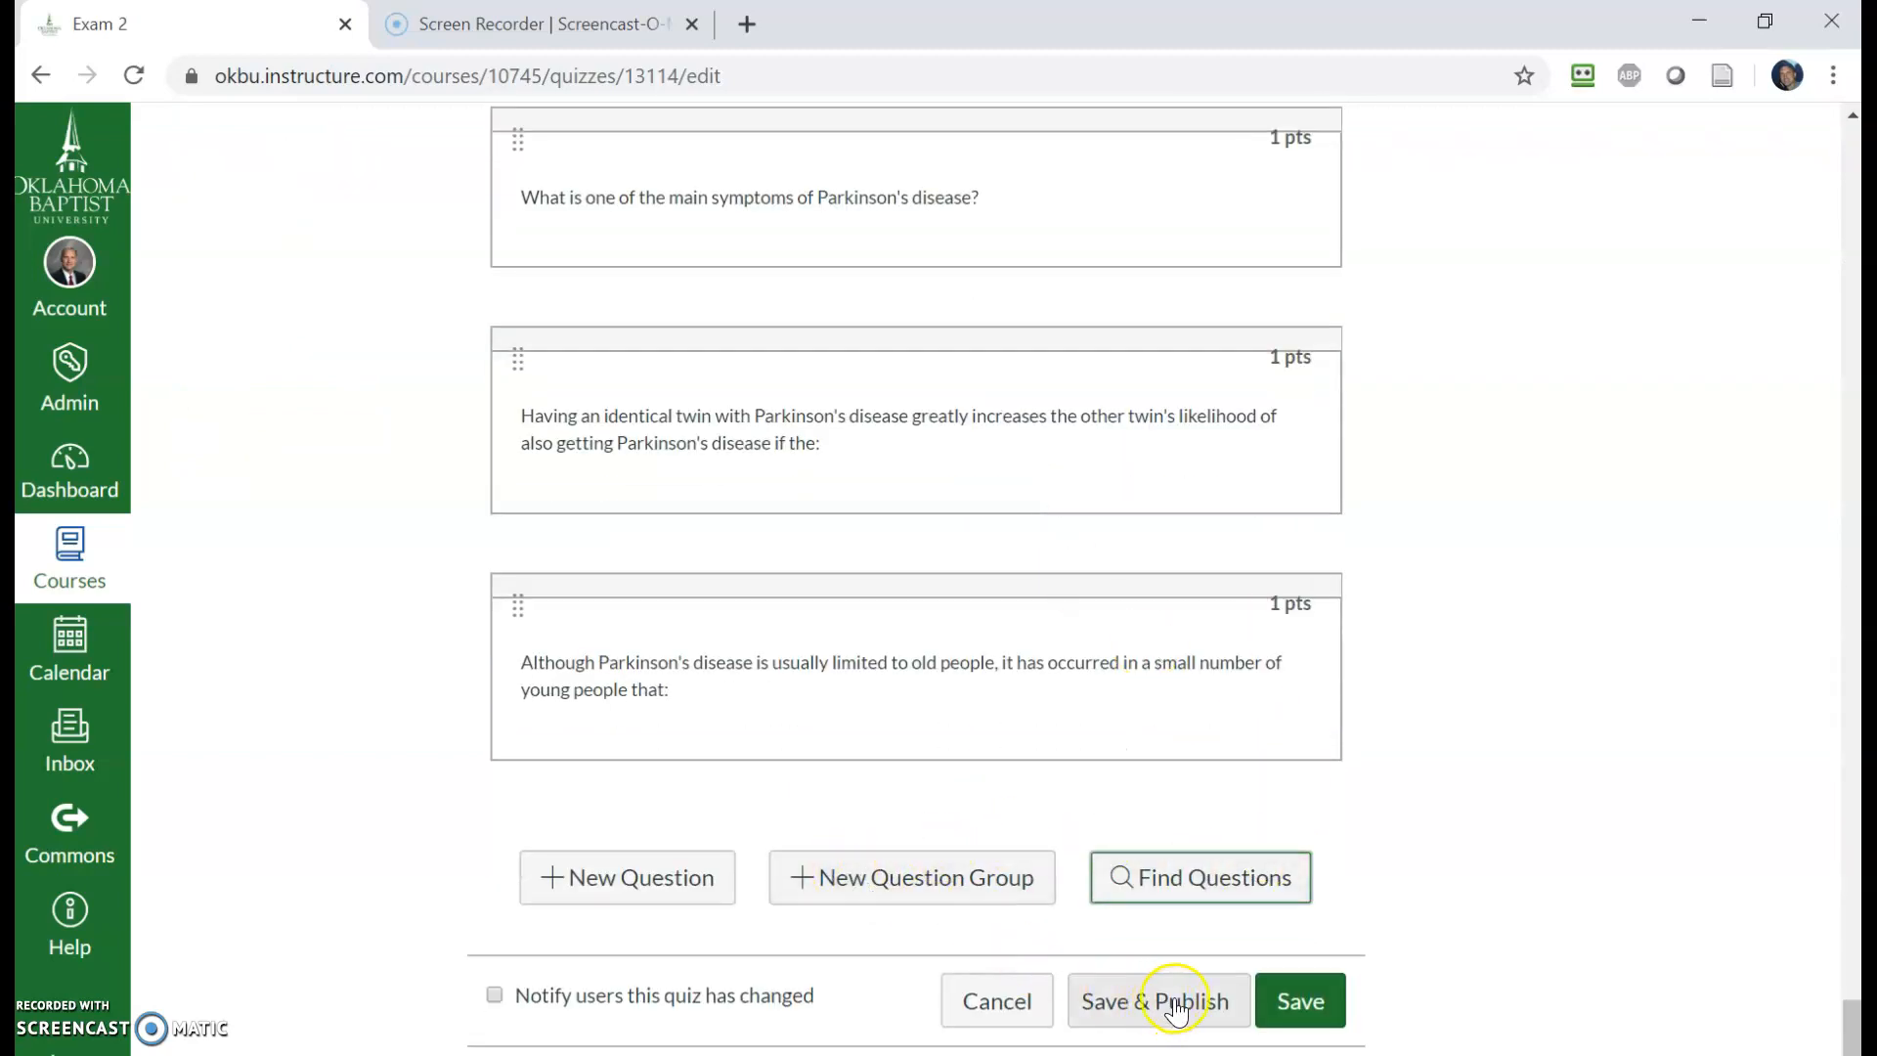
pyautogui.click(1296, 995)
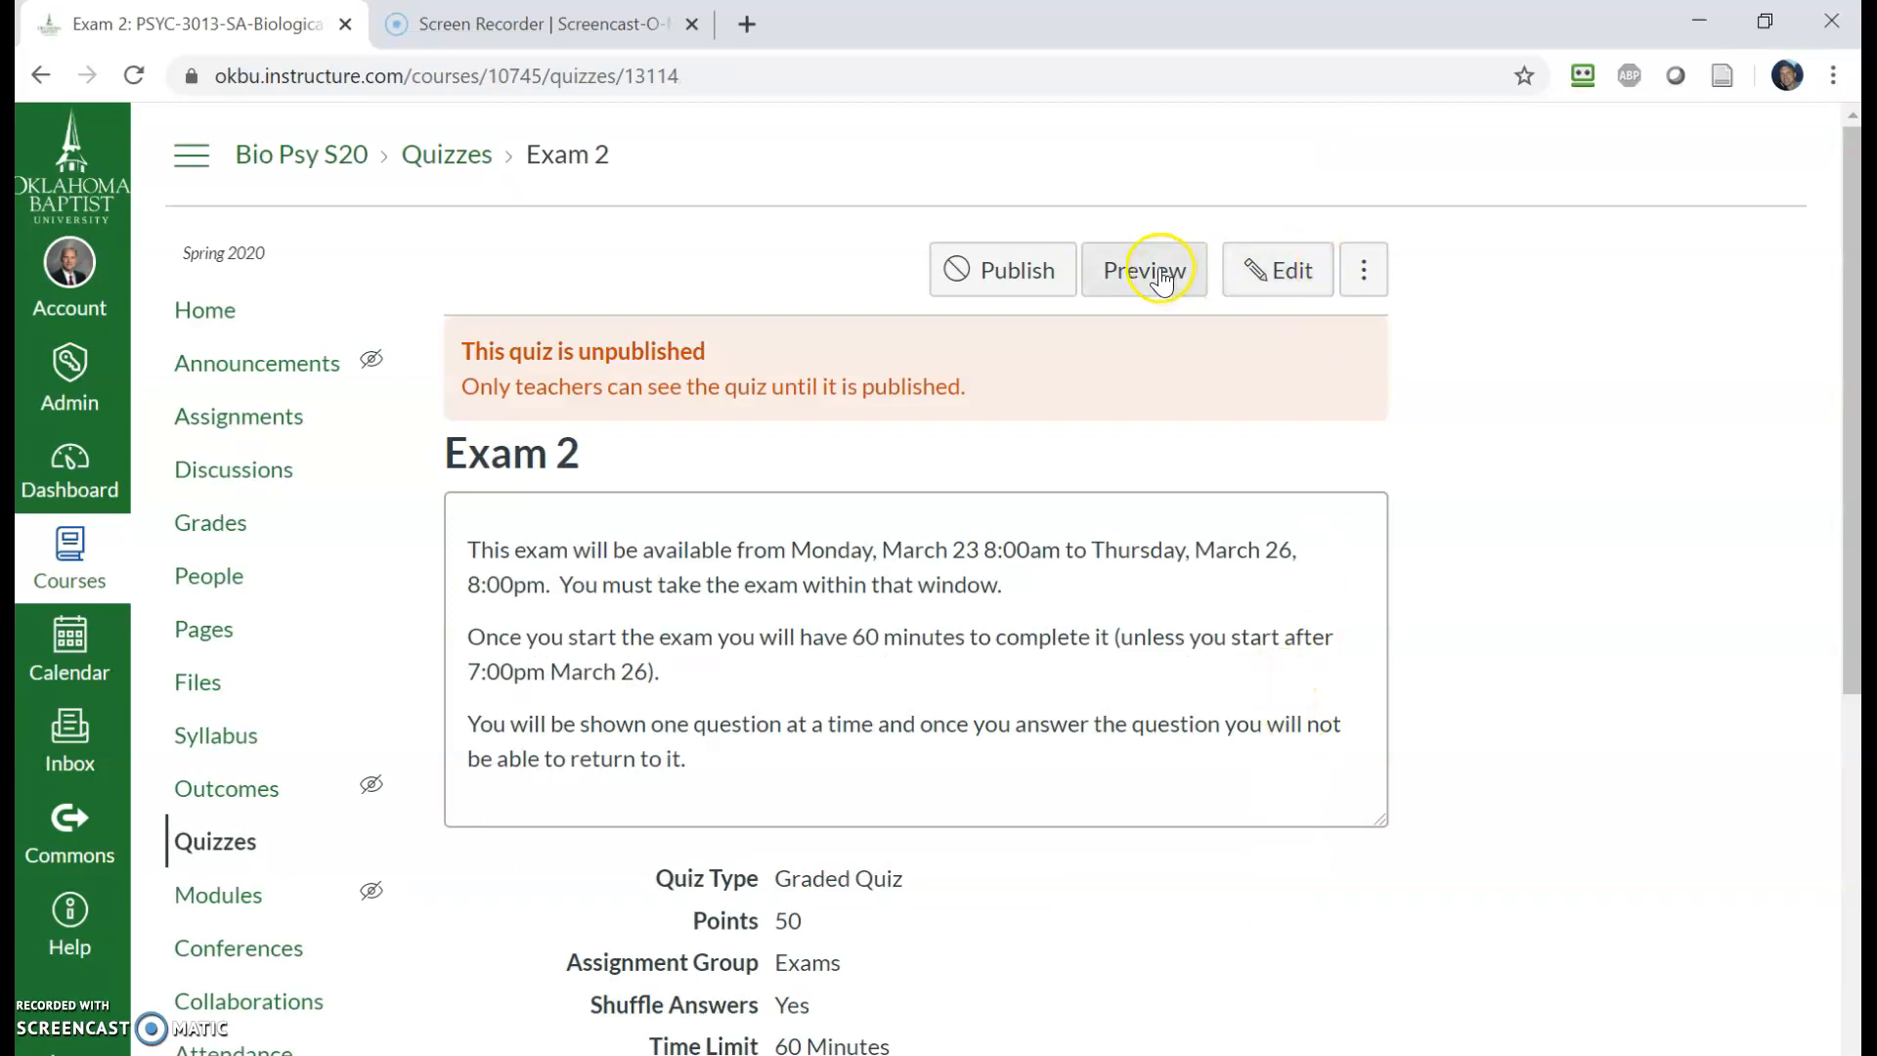
# - Preview the quiz and answer Question 1 with 'It protects the eardrum from overstimulation.'
pyautogui.click(1159, 271)
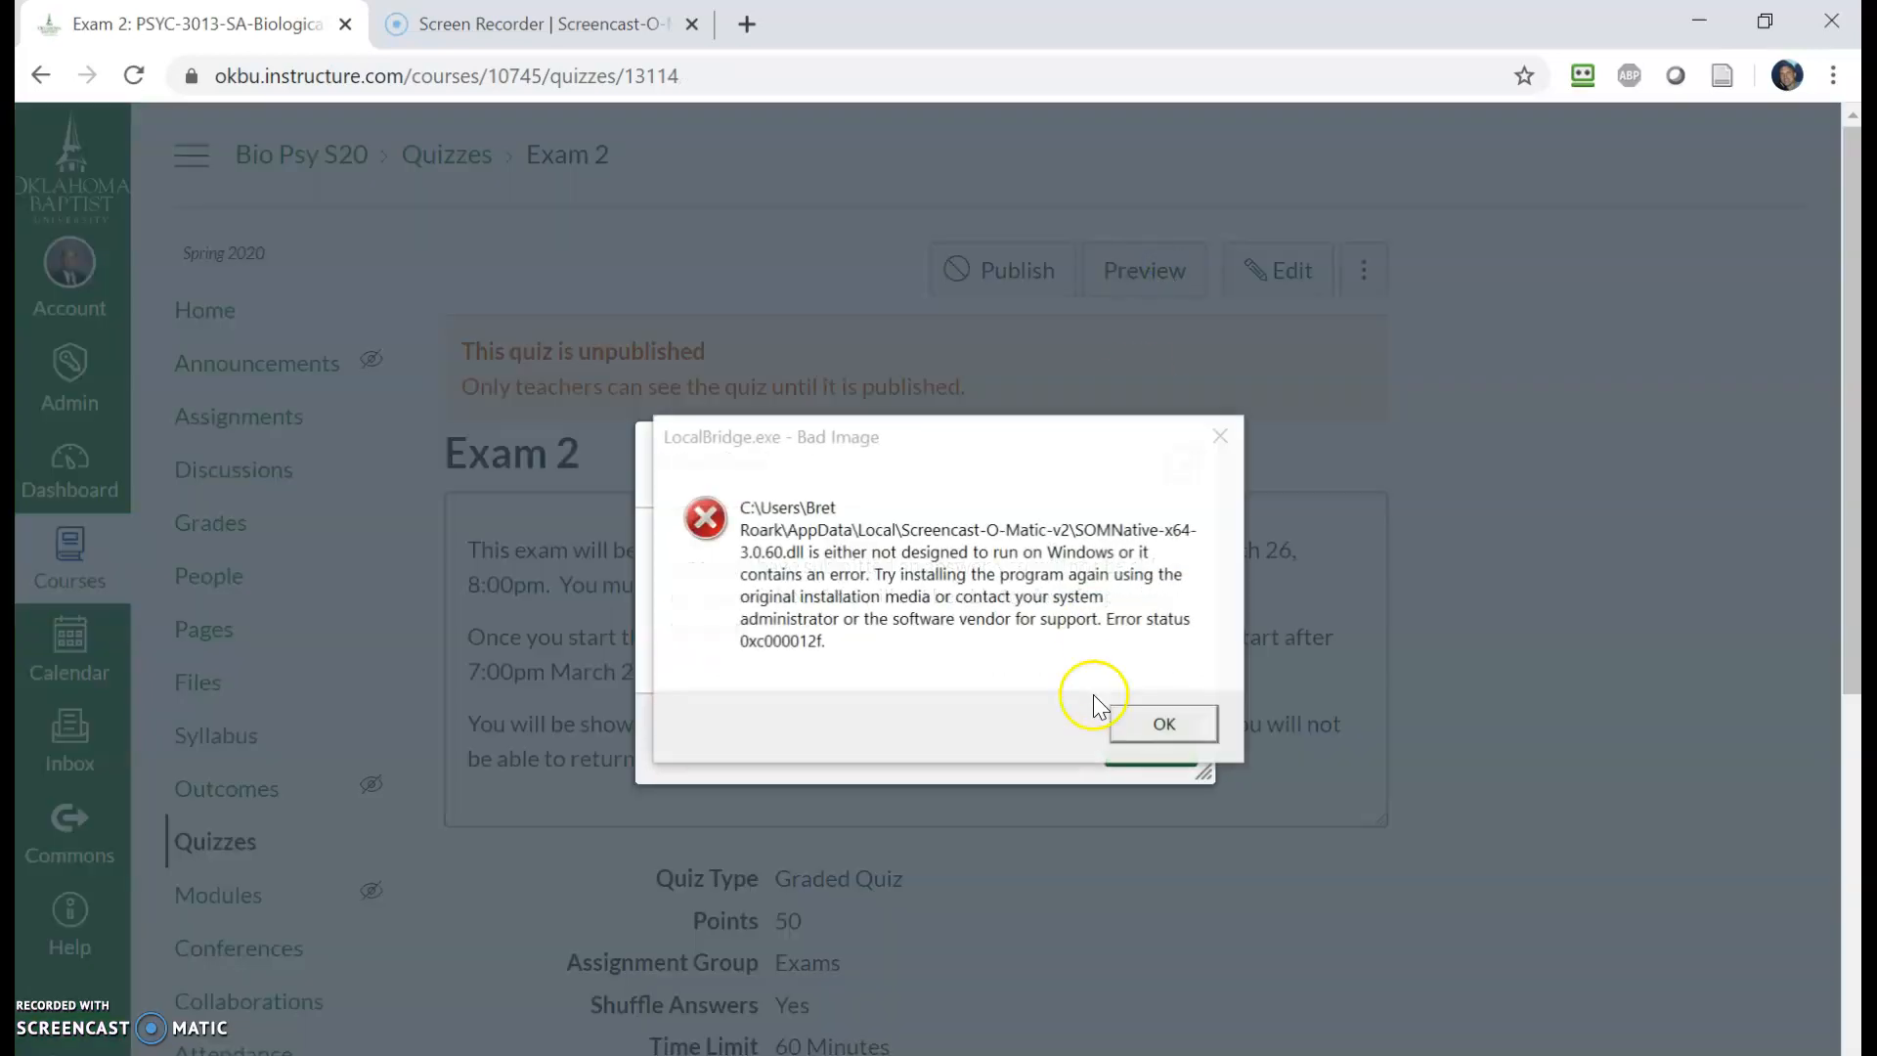
pyautogui.click(1218, 437)
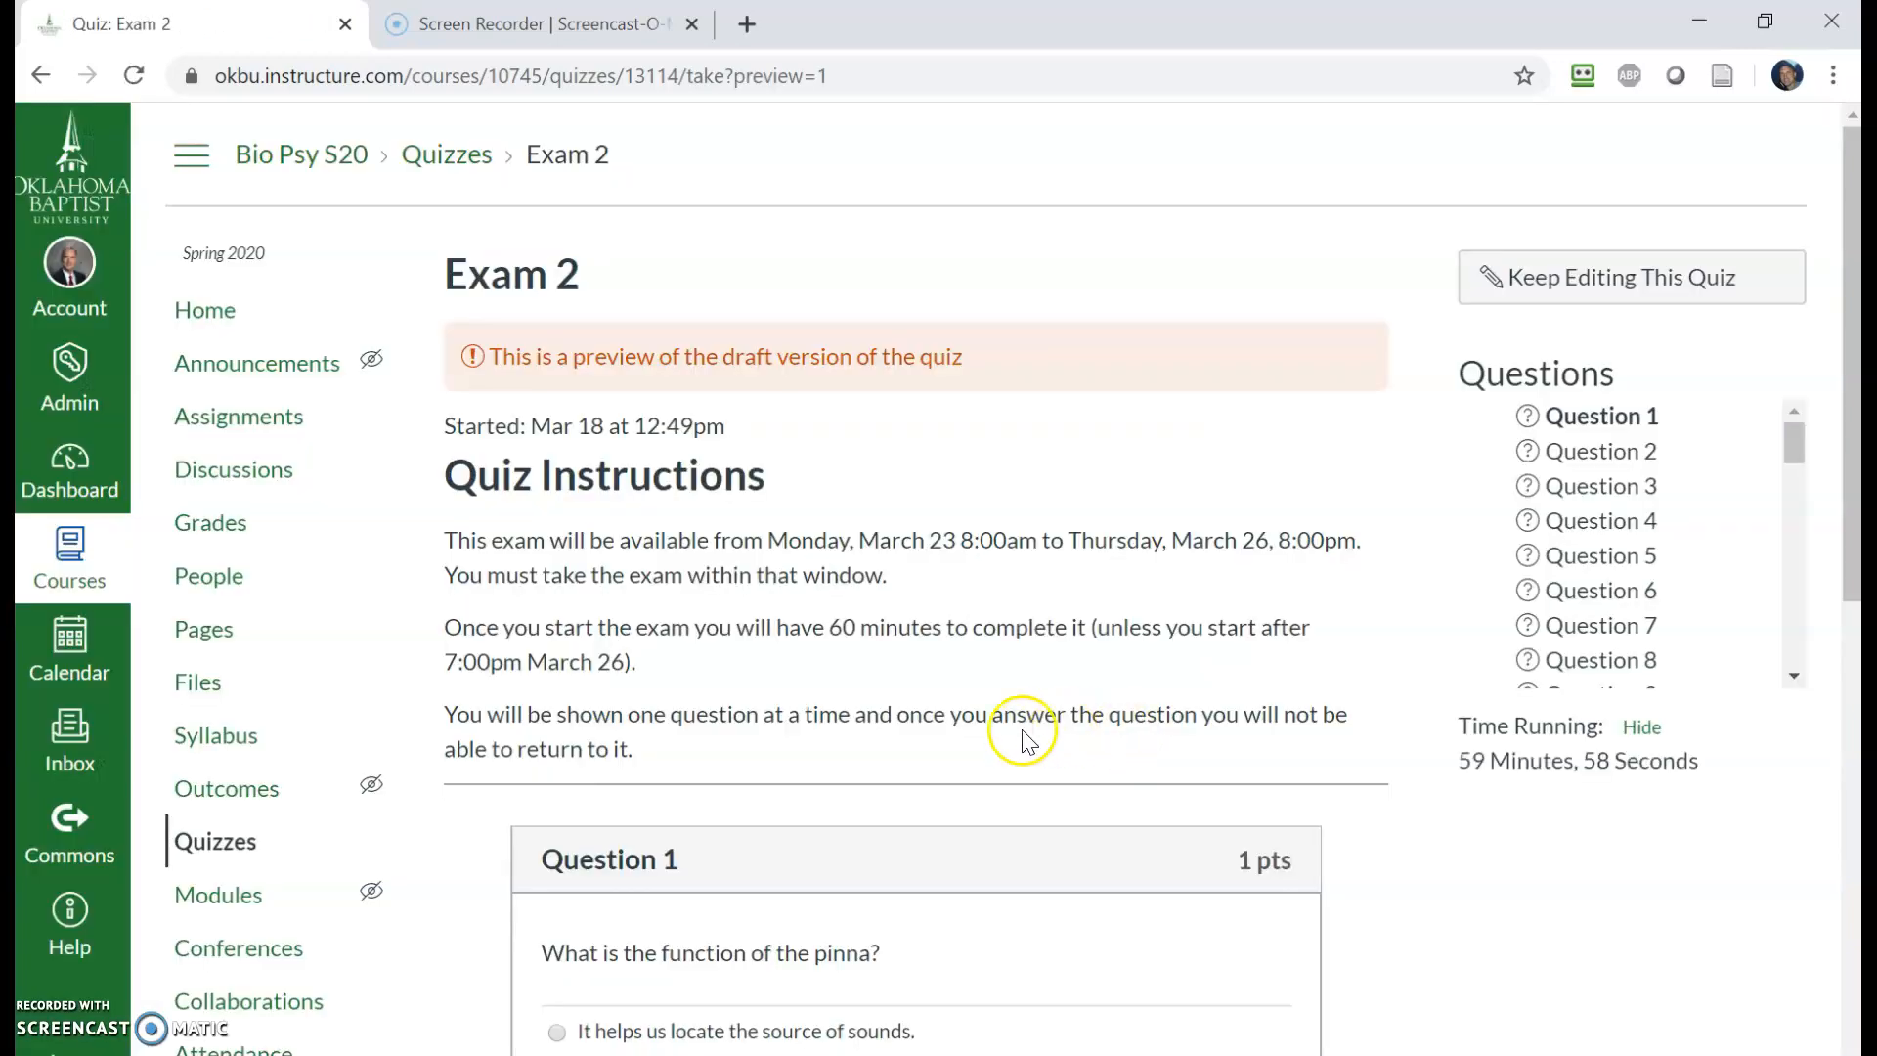
pyautogui.scroll(-5, 972, 790)
pyautogui.scroll(6, 958, 724)
pyautogui.scroll(-3, 1102, 867)
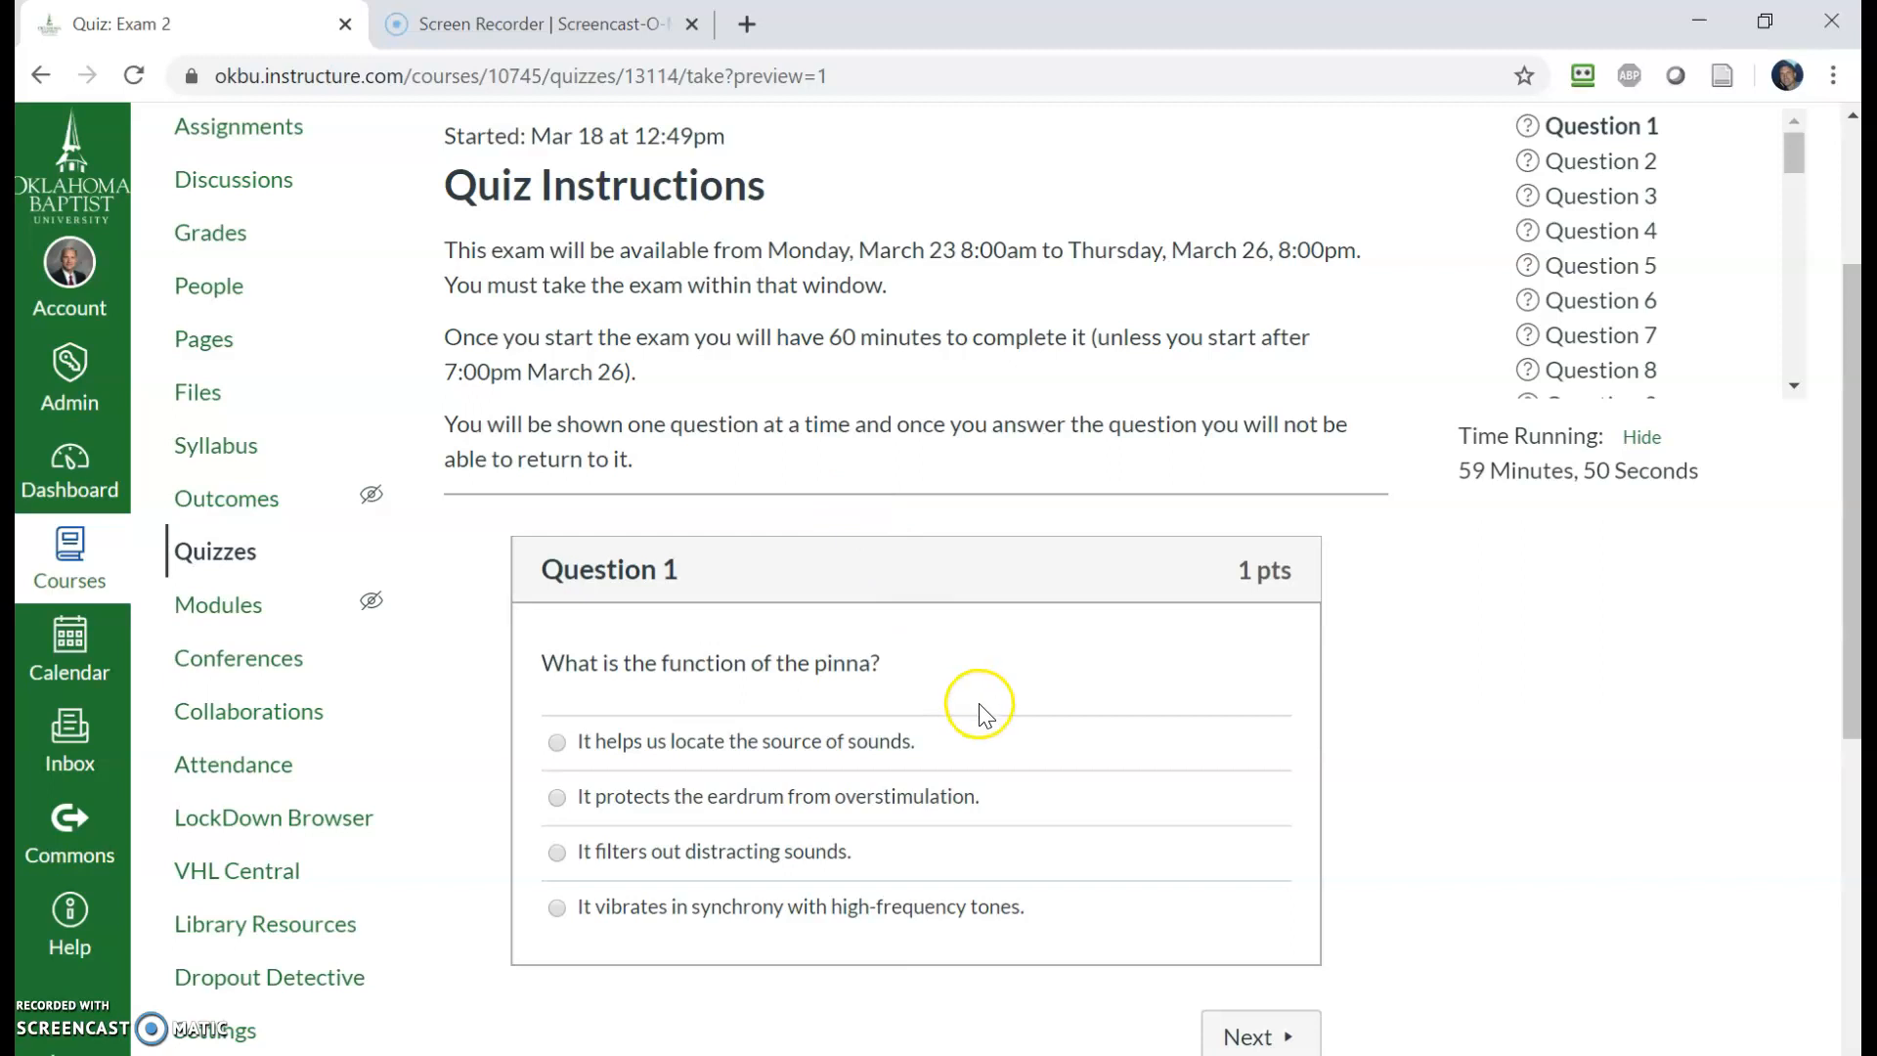
pyautogui.click(679, 788)
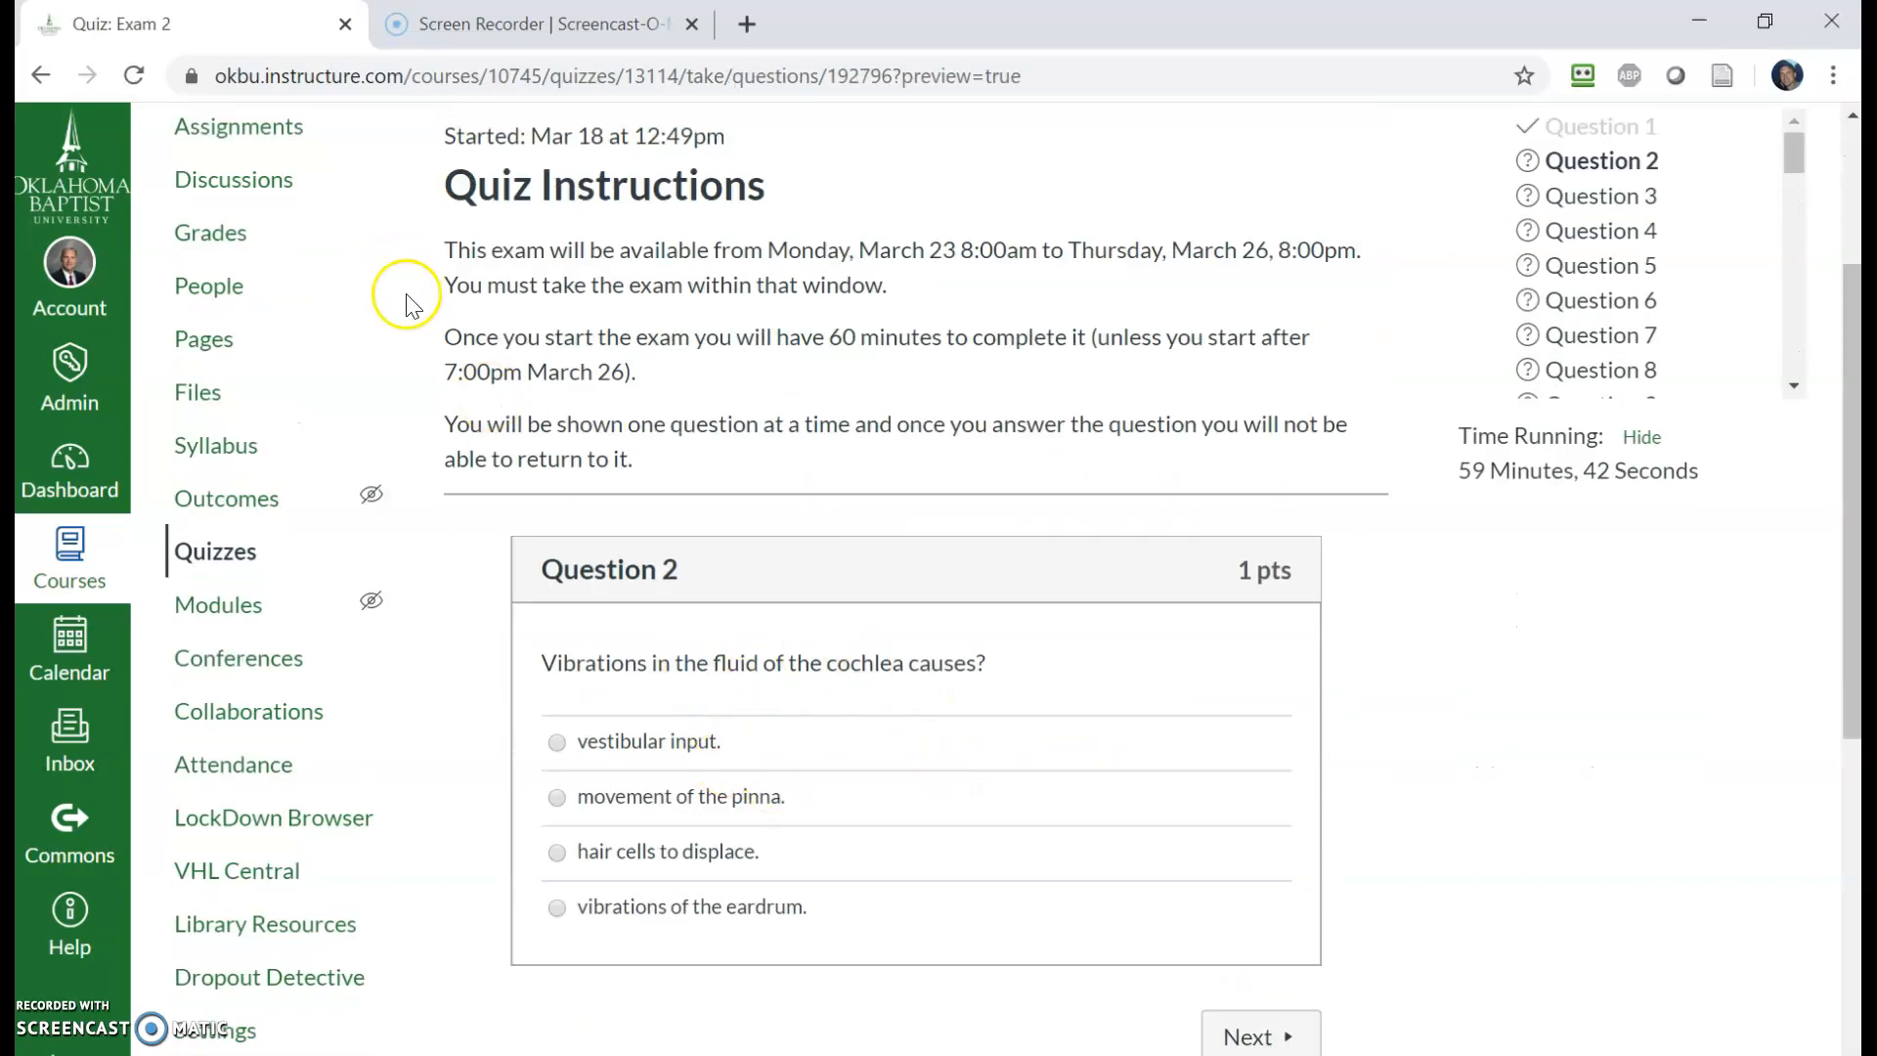
# - Try returning to an earlier question, then answer Question 2 with 'vestibular input.' and go to the next question
pyautogui.scroll(-1, 1203, 913)
pyautogui.scroll(2, 319, 185)
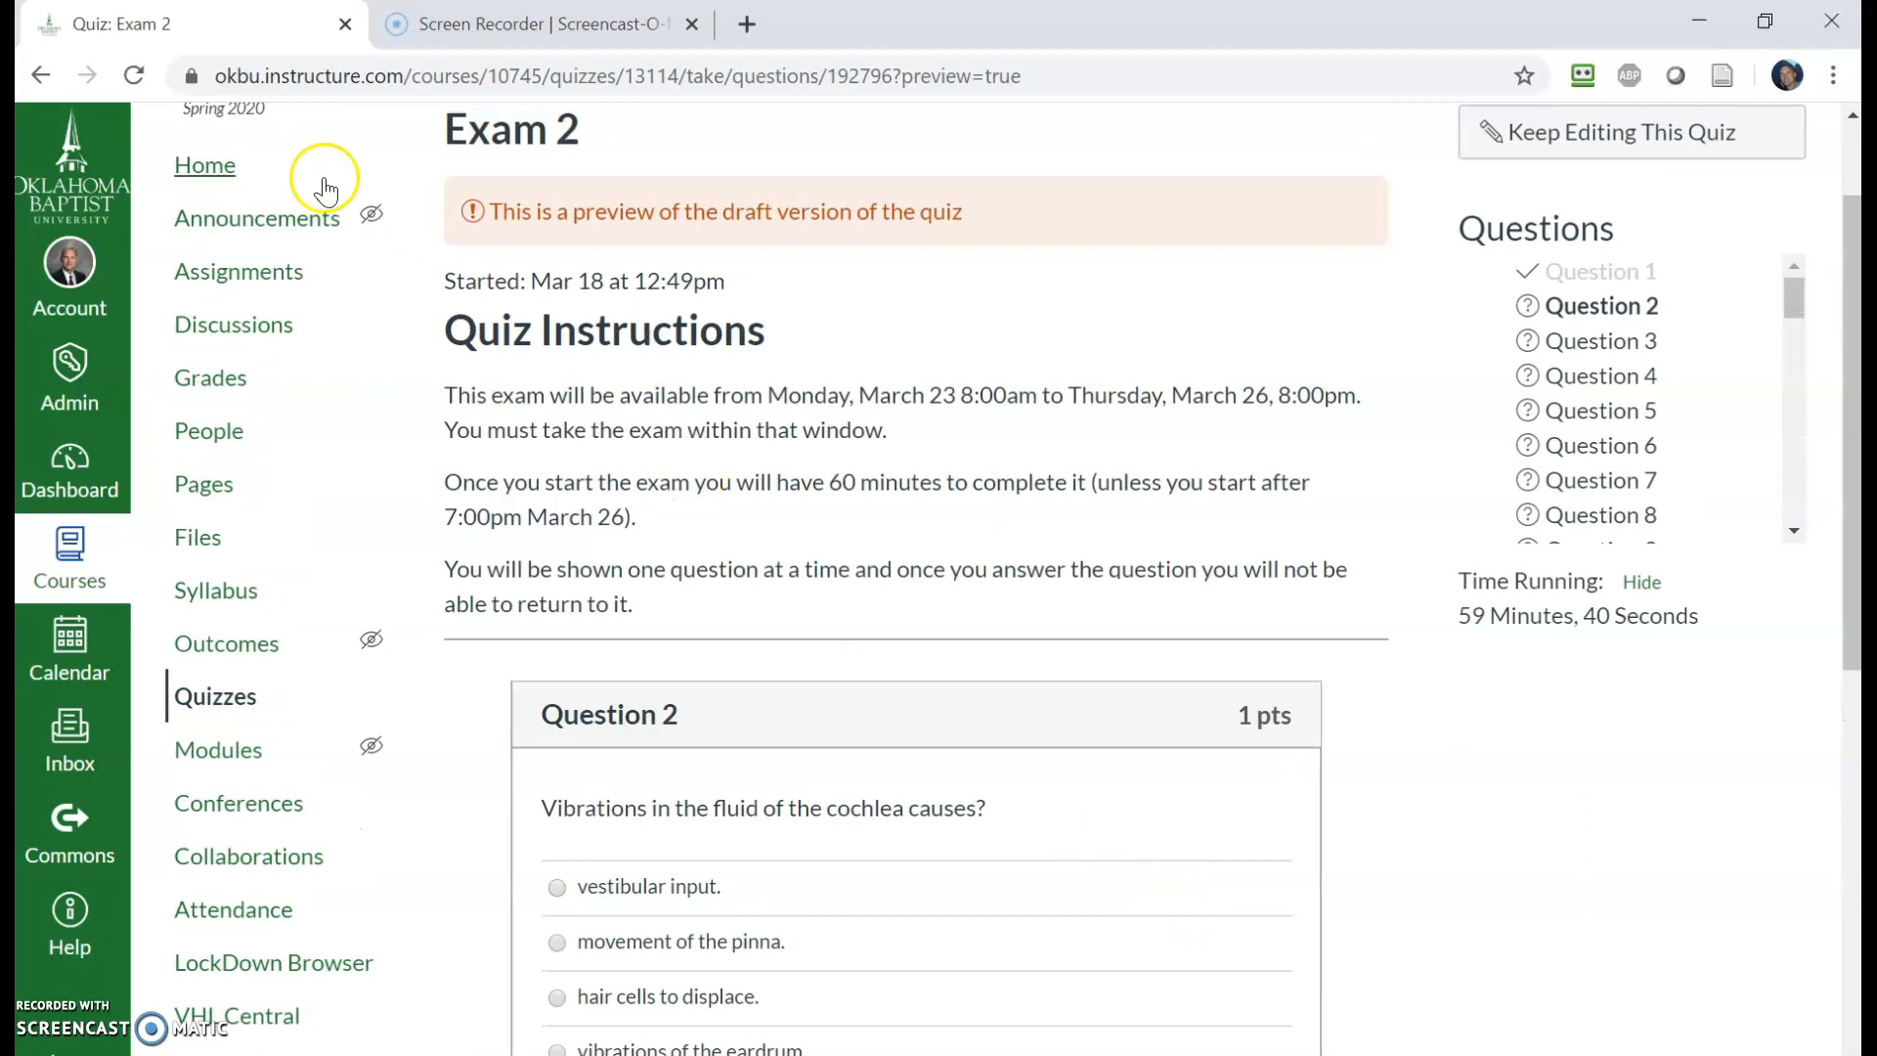
pyautogui.click(39, 78)
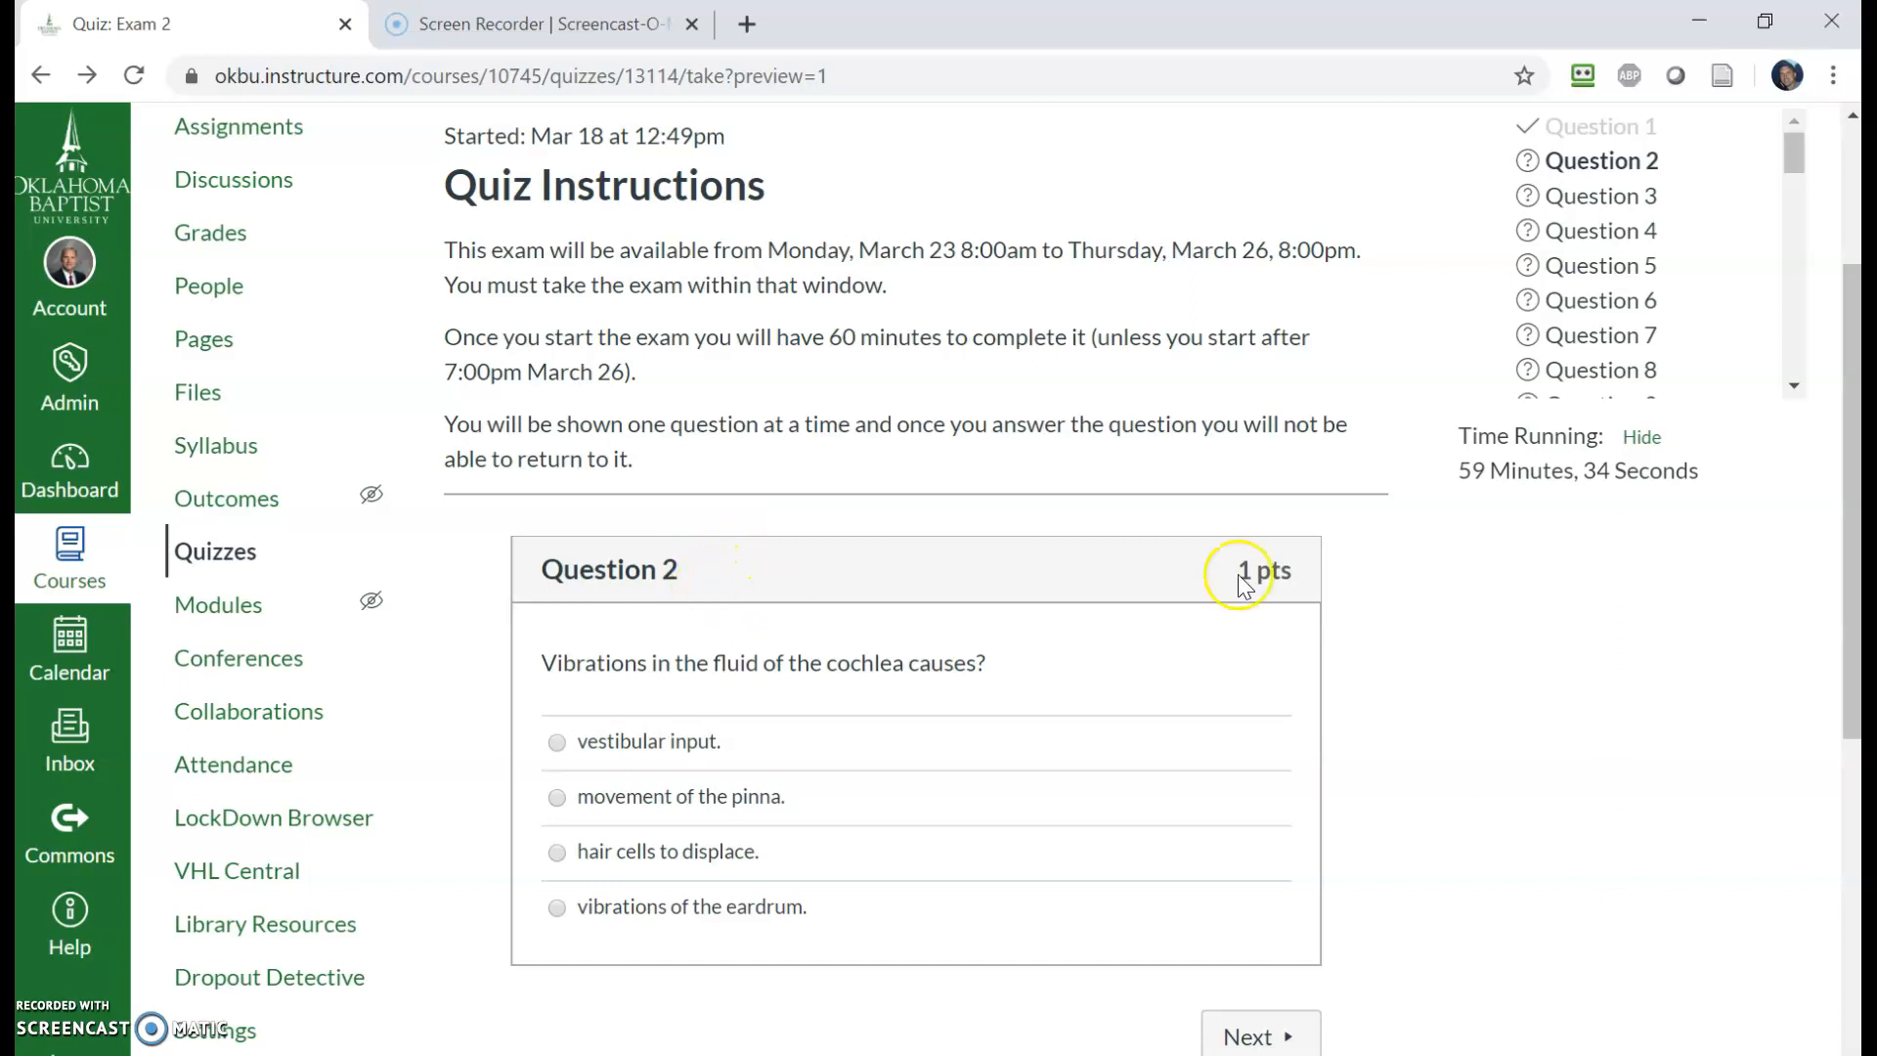
pyautogui.click(1574, 198)
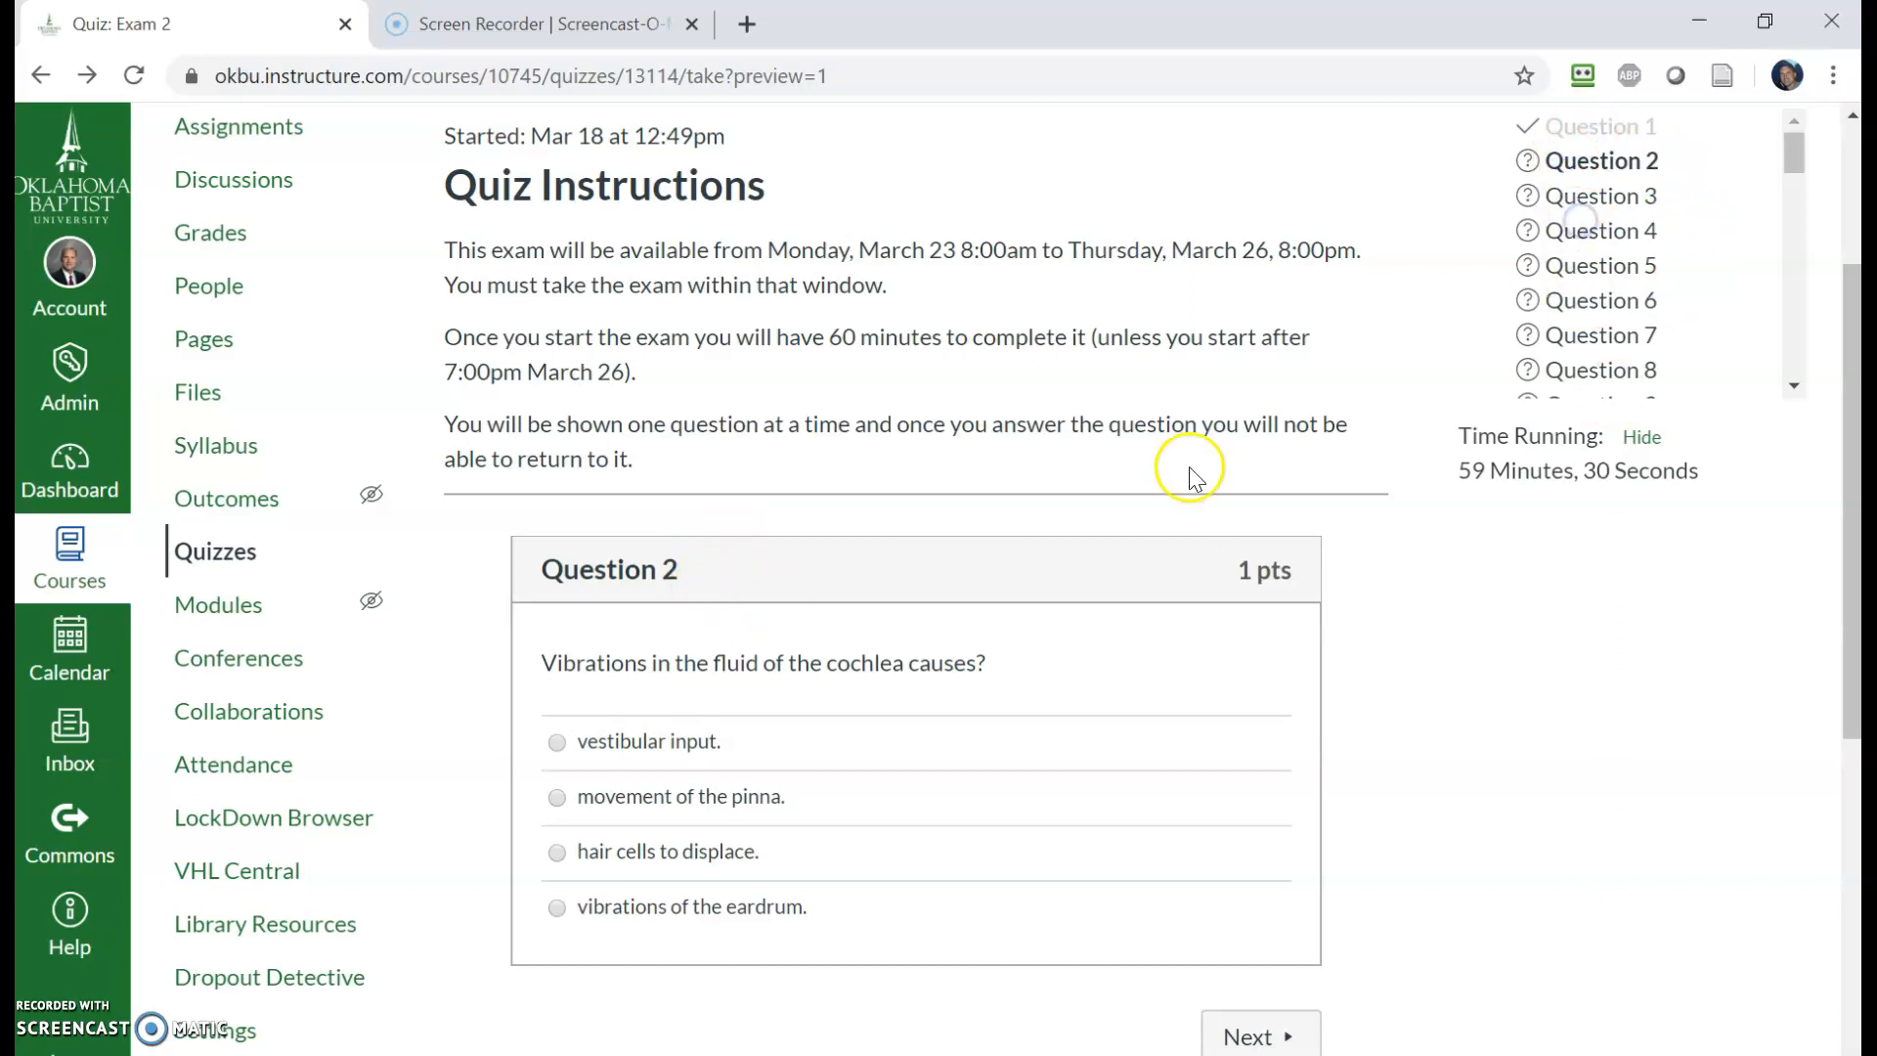
pyautogui.click(674, 741)
pyautogui.click(1257, 1035)
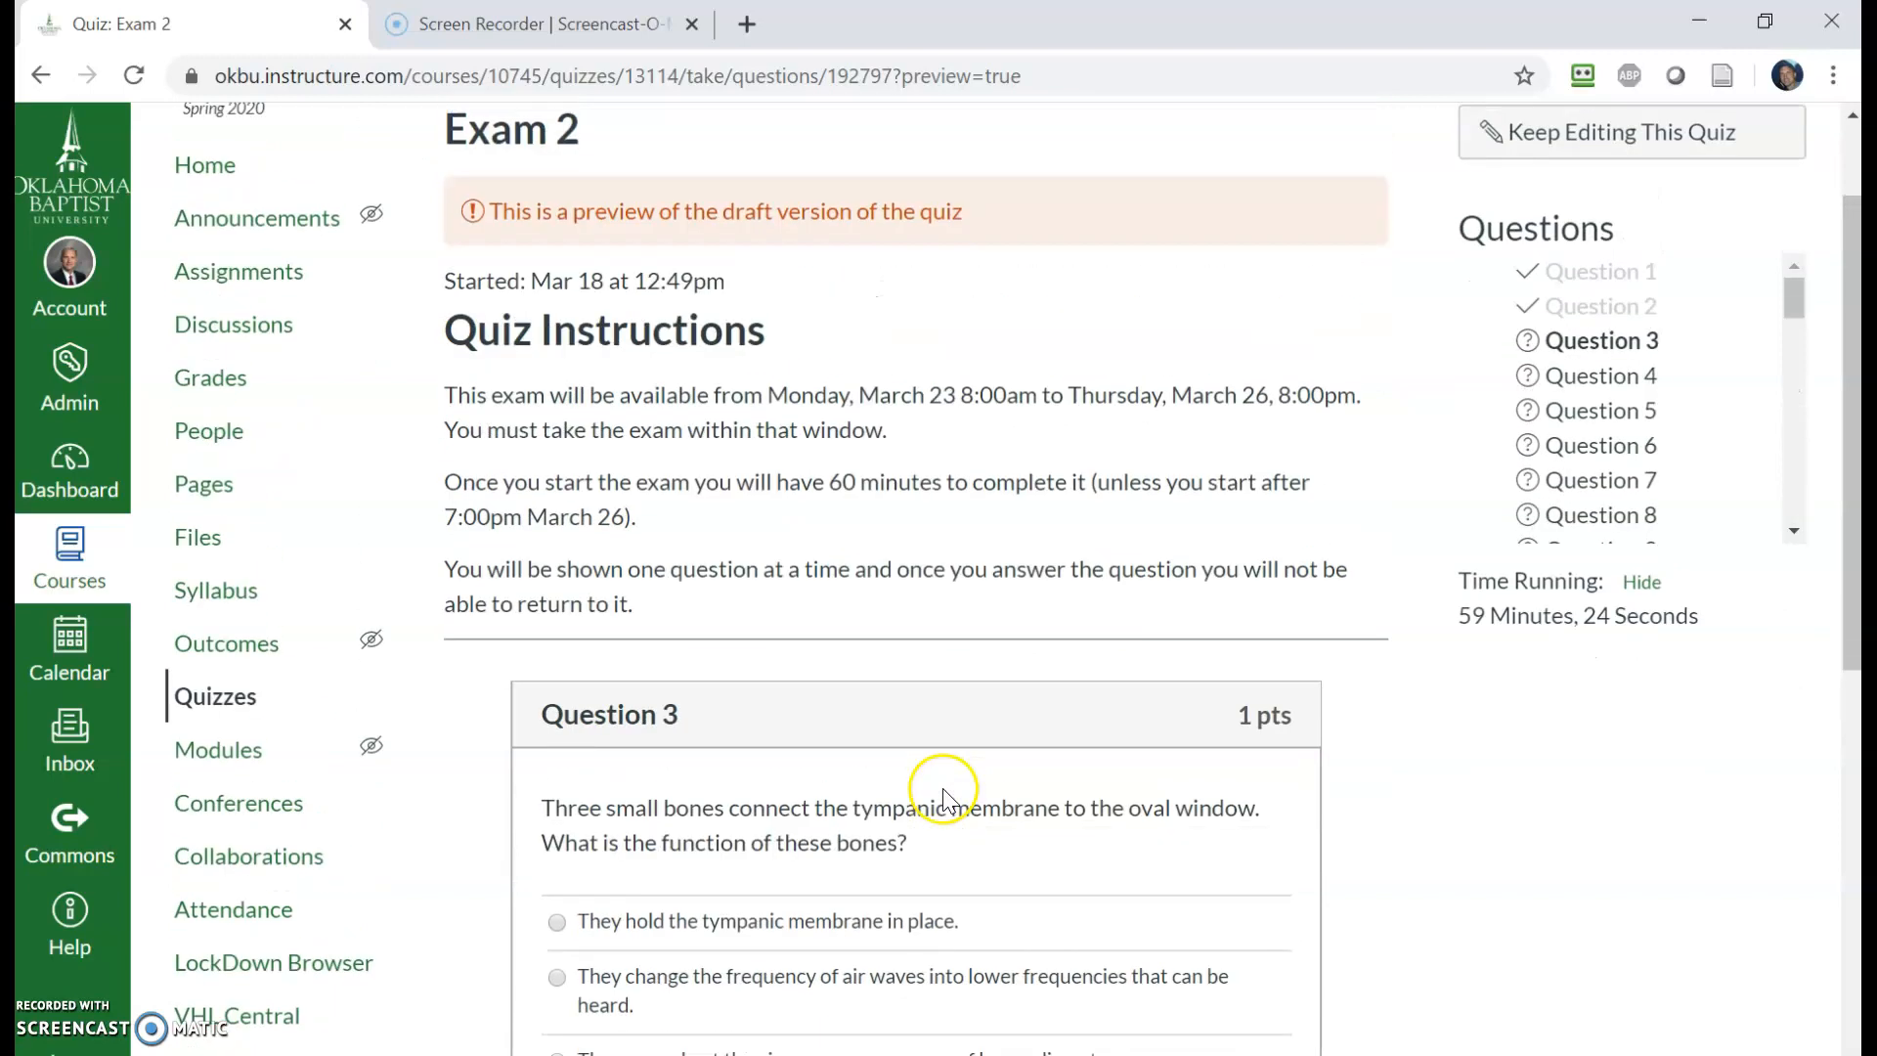
# - Answer Question 3 with 'They hold the tympanic membrane in place.' and Question 4 with 'in the semicircular canal' in the preview
pyautogui.click(707, 778)
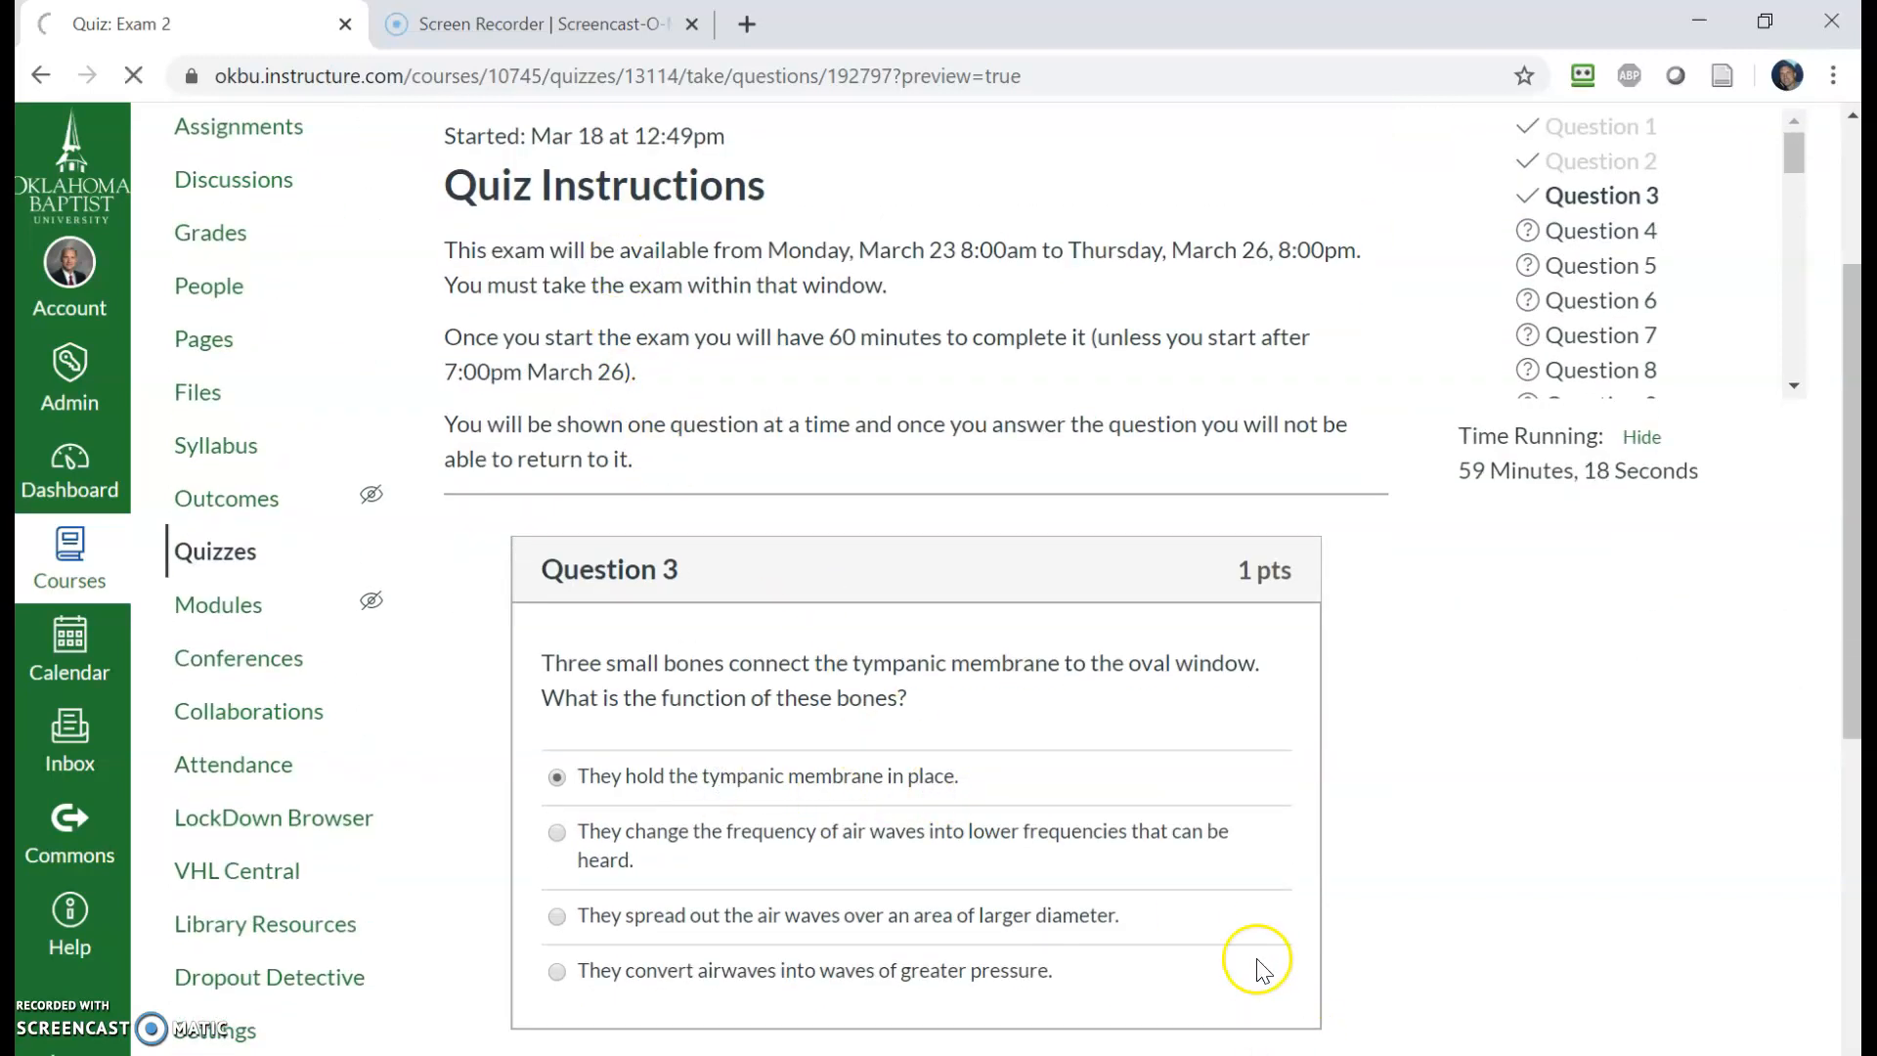
pyautogui.scroll(-5, 1075, 711)
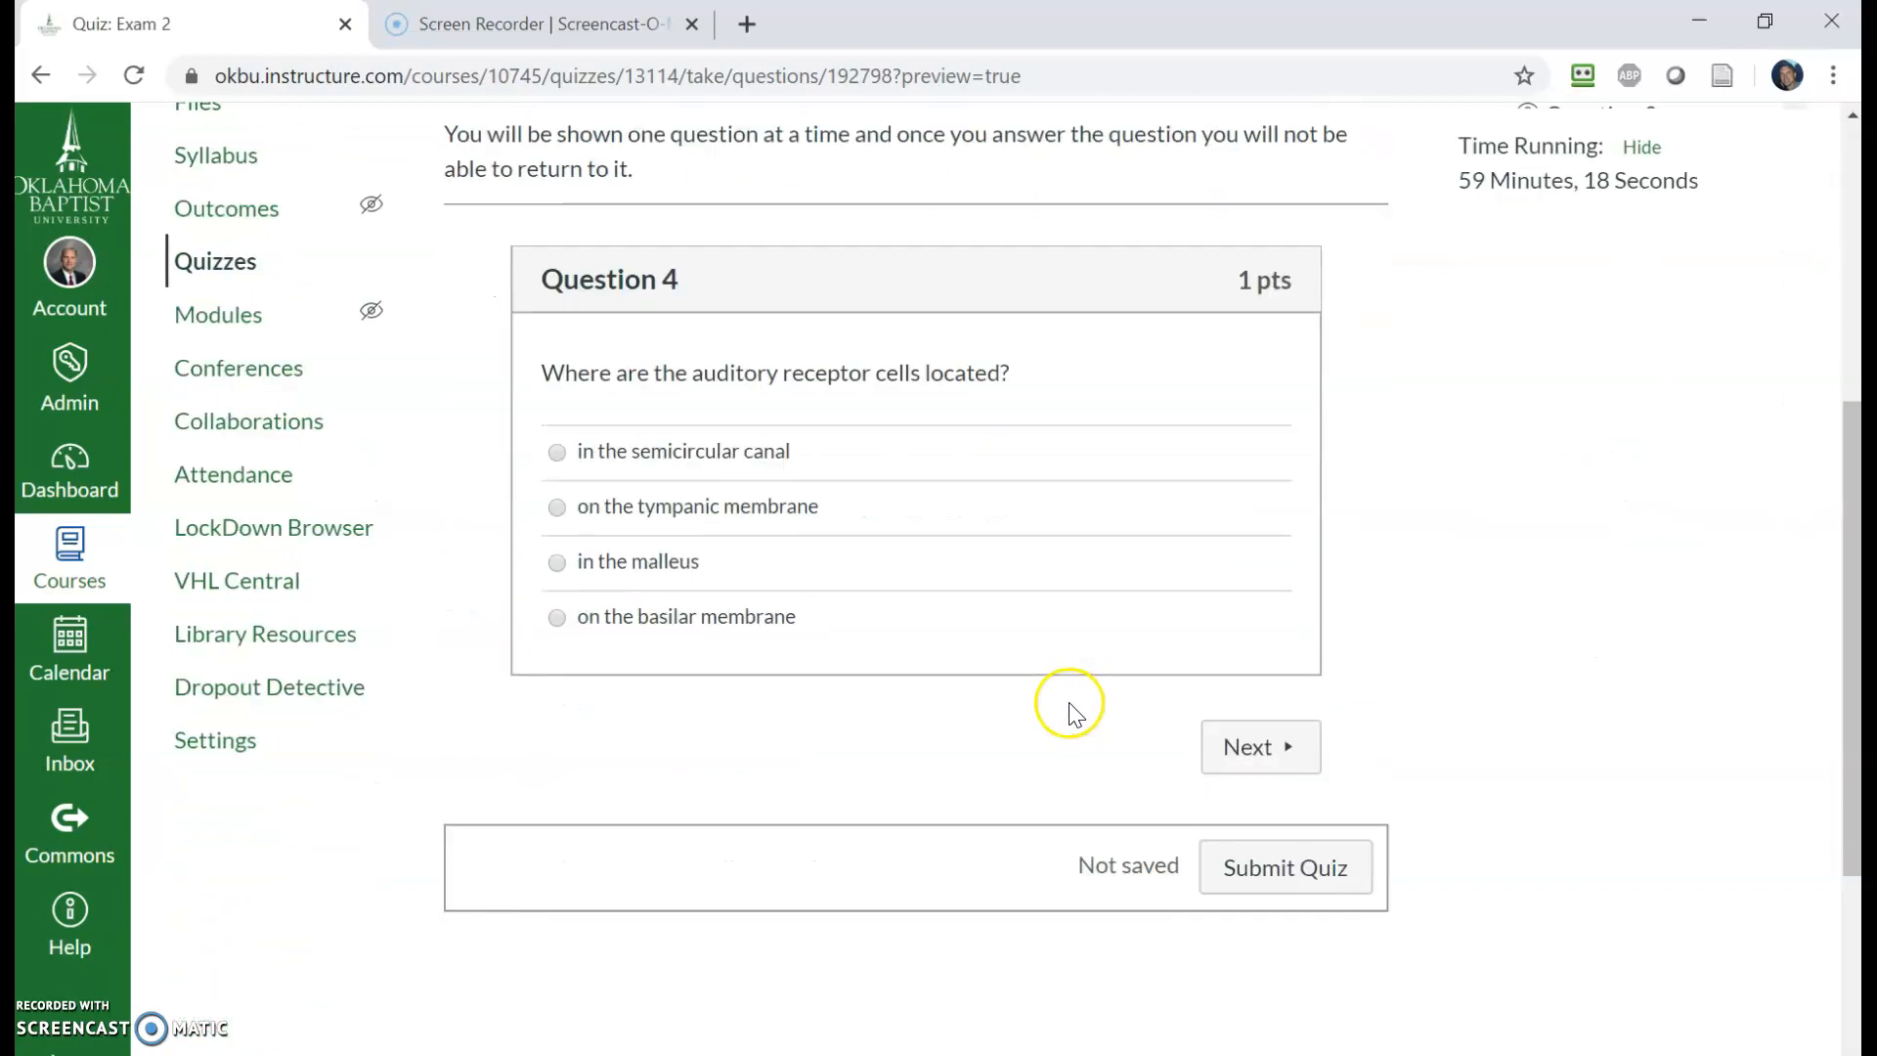
pyautogui.click(691, 451)
pyautogui.click(1217, 723)
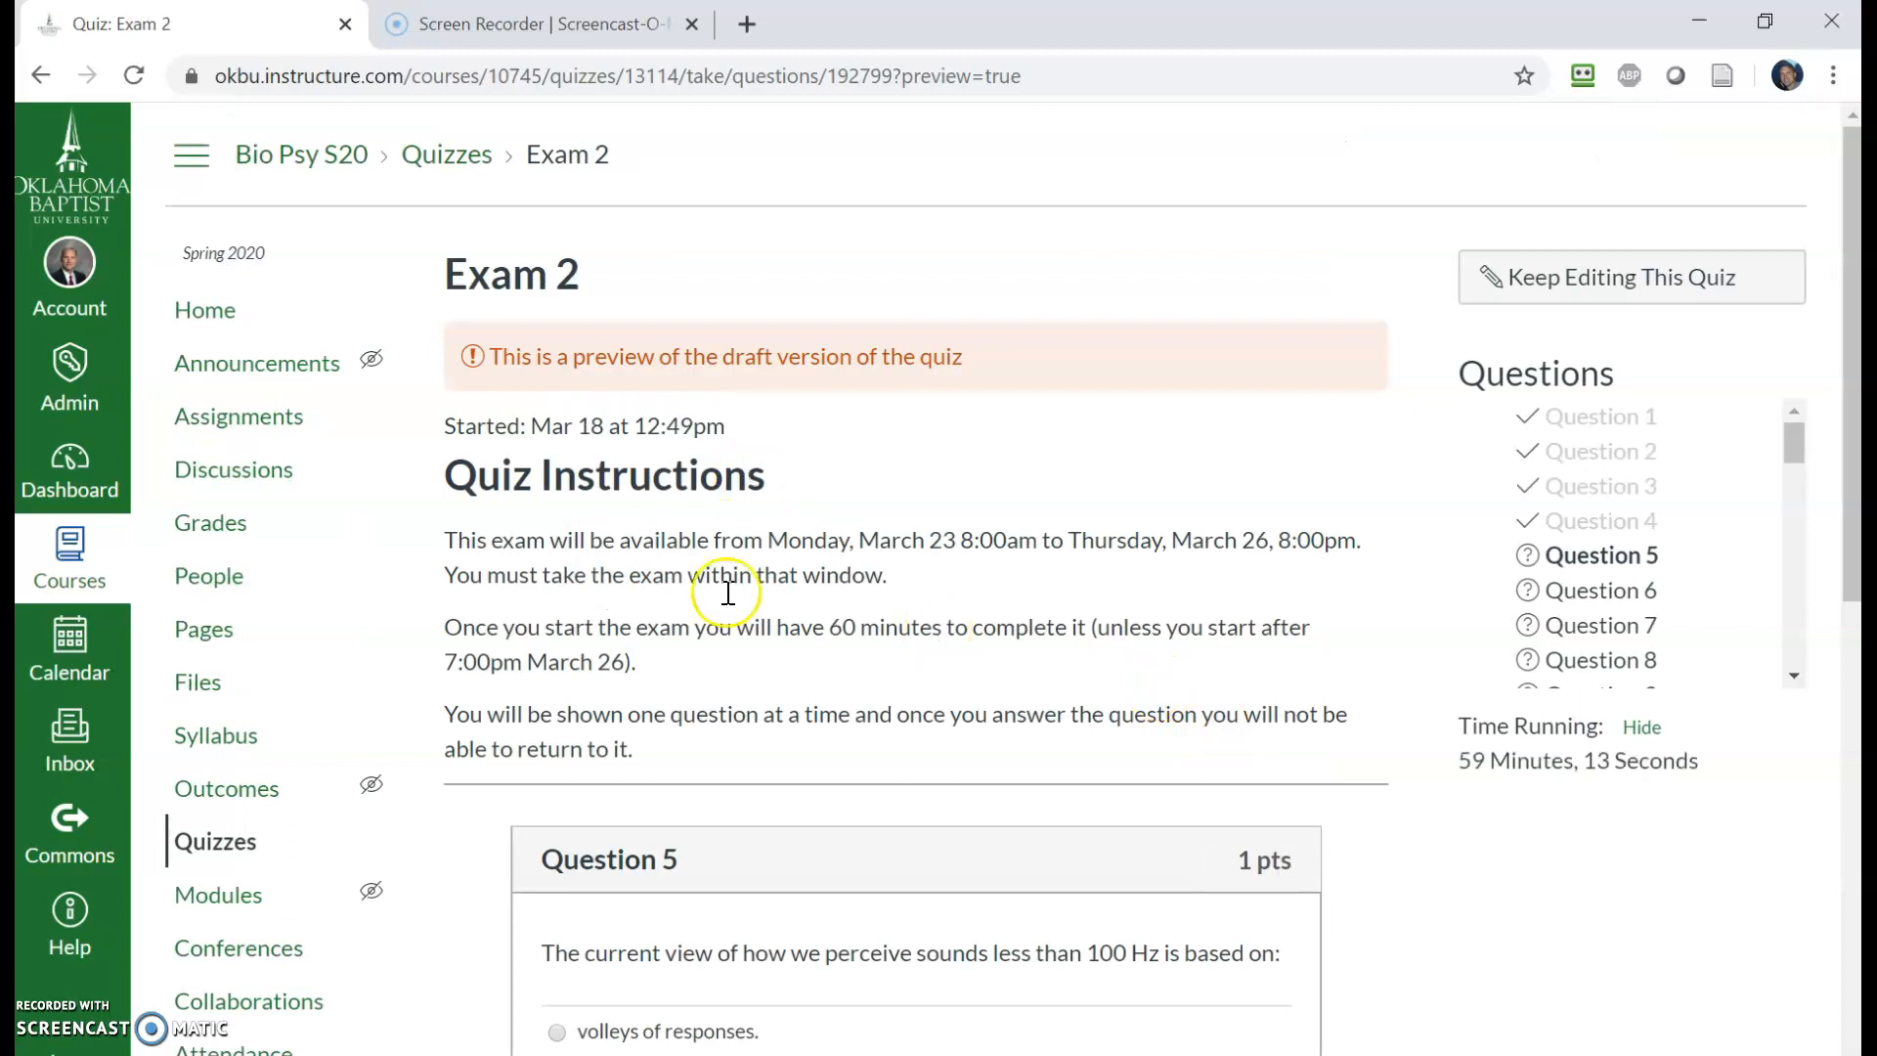
pyautogui.scroll(-4, 1056, 795)
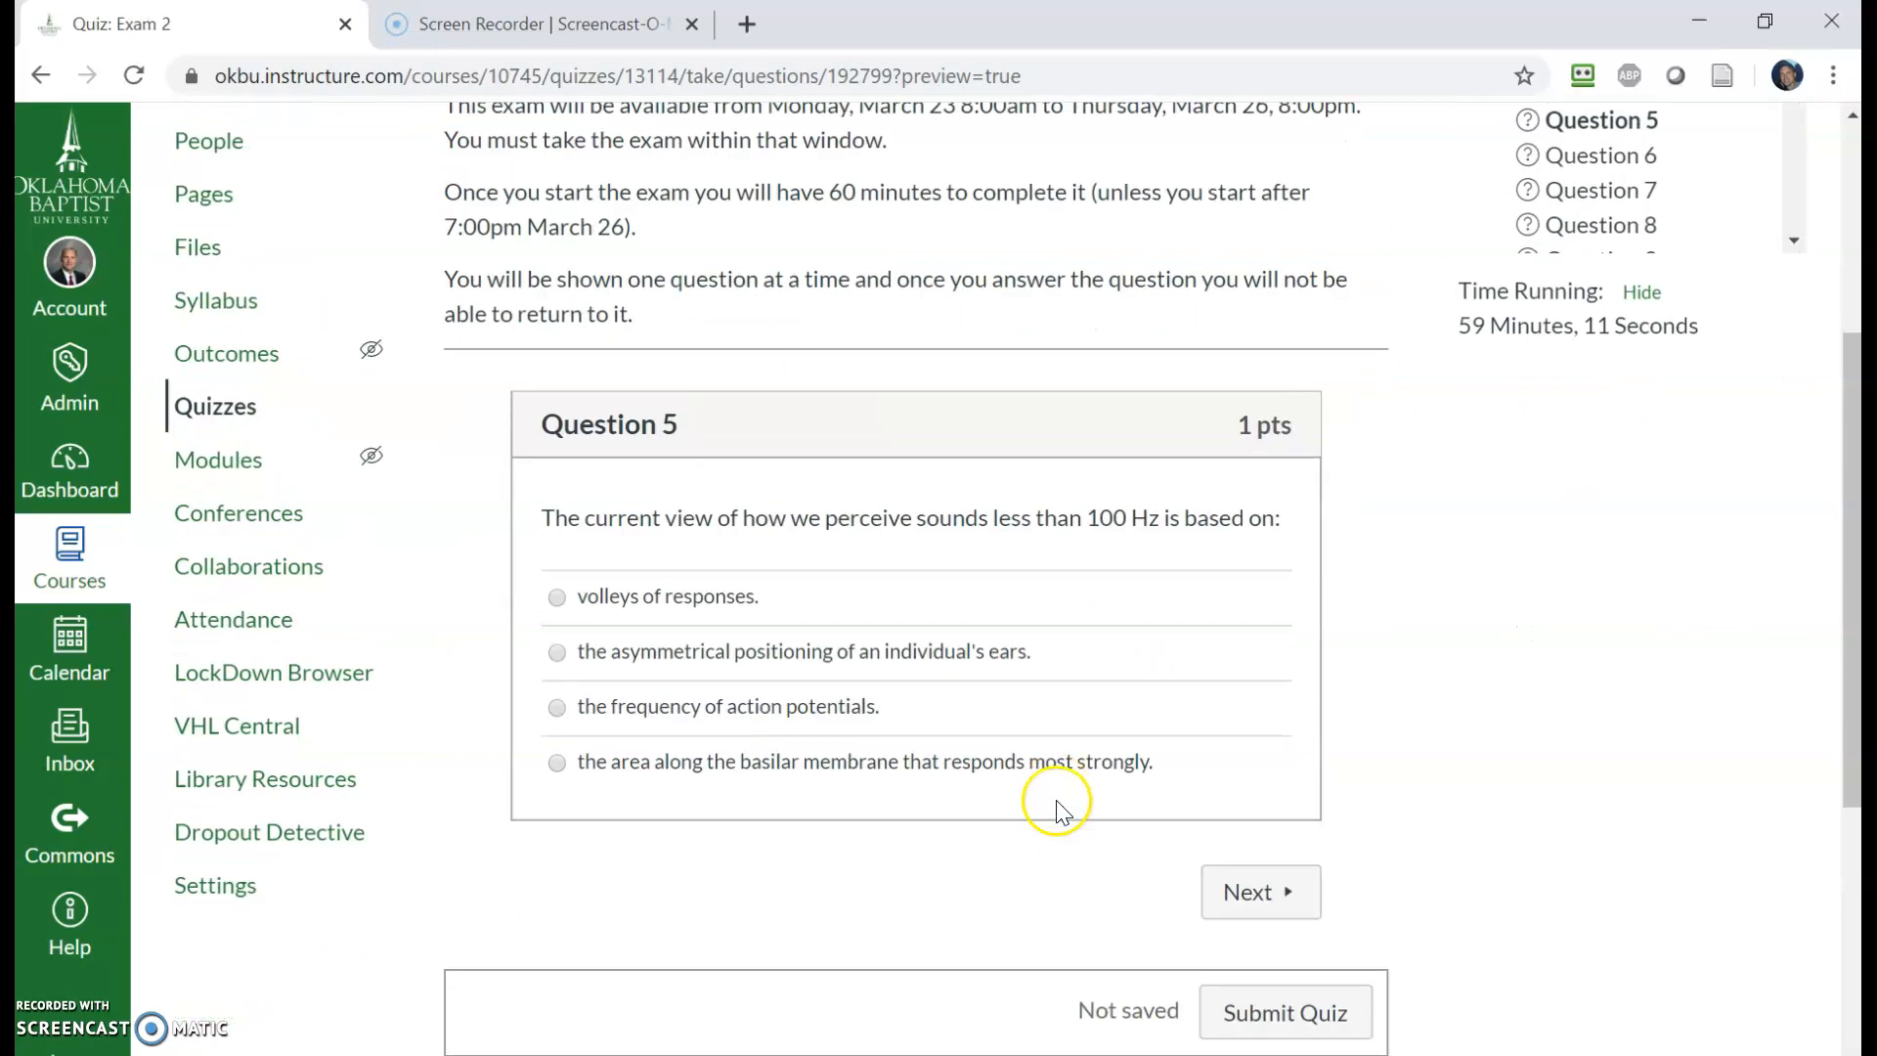
pyautogui.scroll(4, 1108, 681)
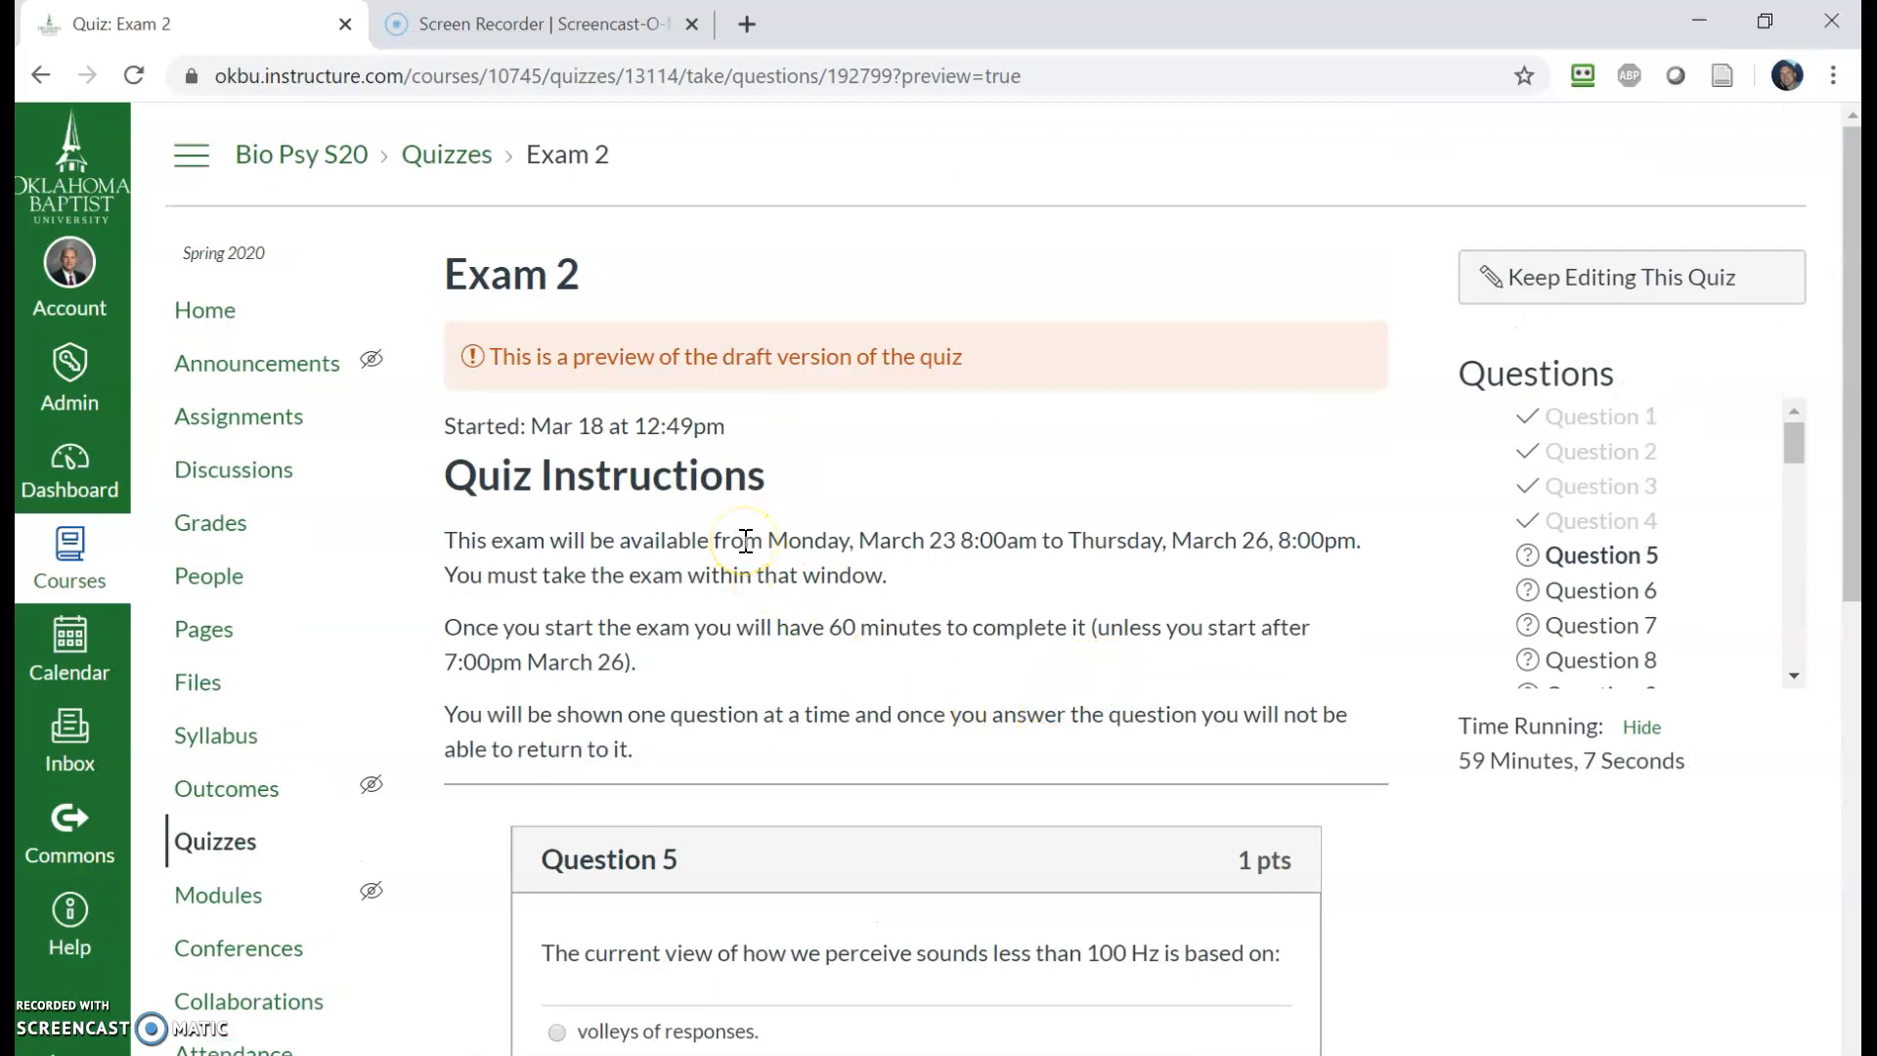
# - Leave the preview, delete all of the quiz instructions text, and save the quiz
pyautogui.scroll(-5, 1194, 637)
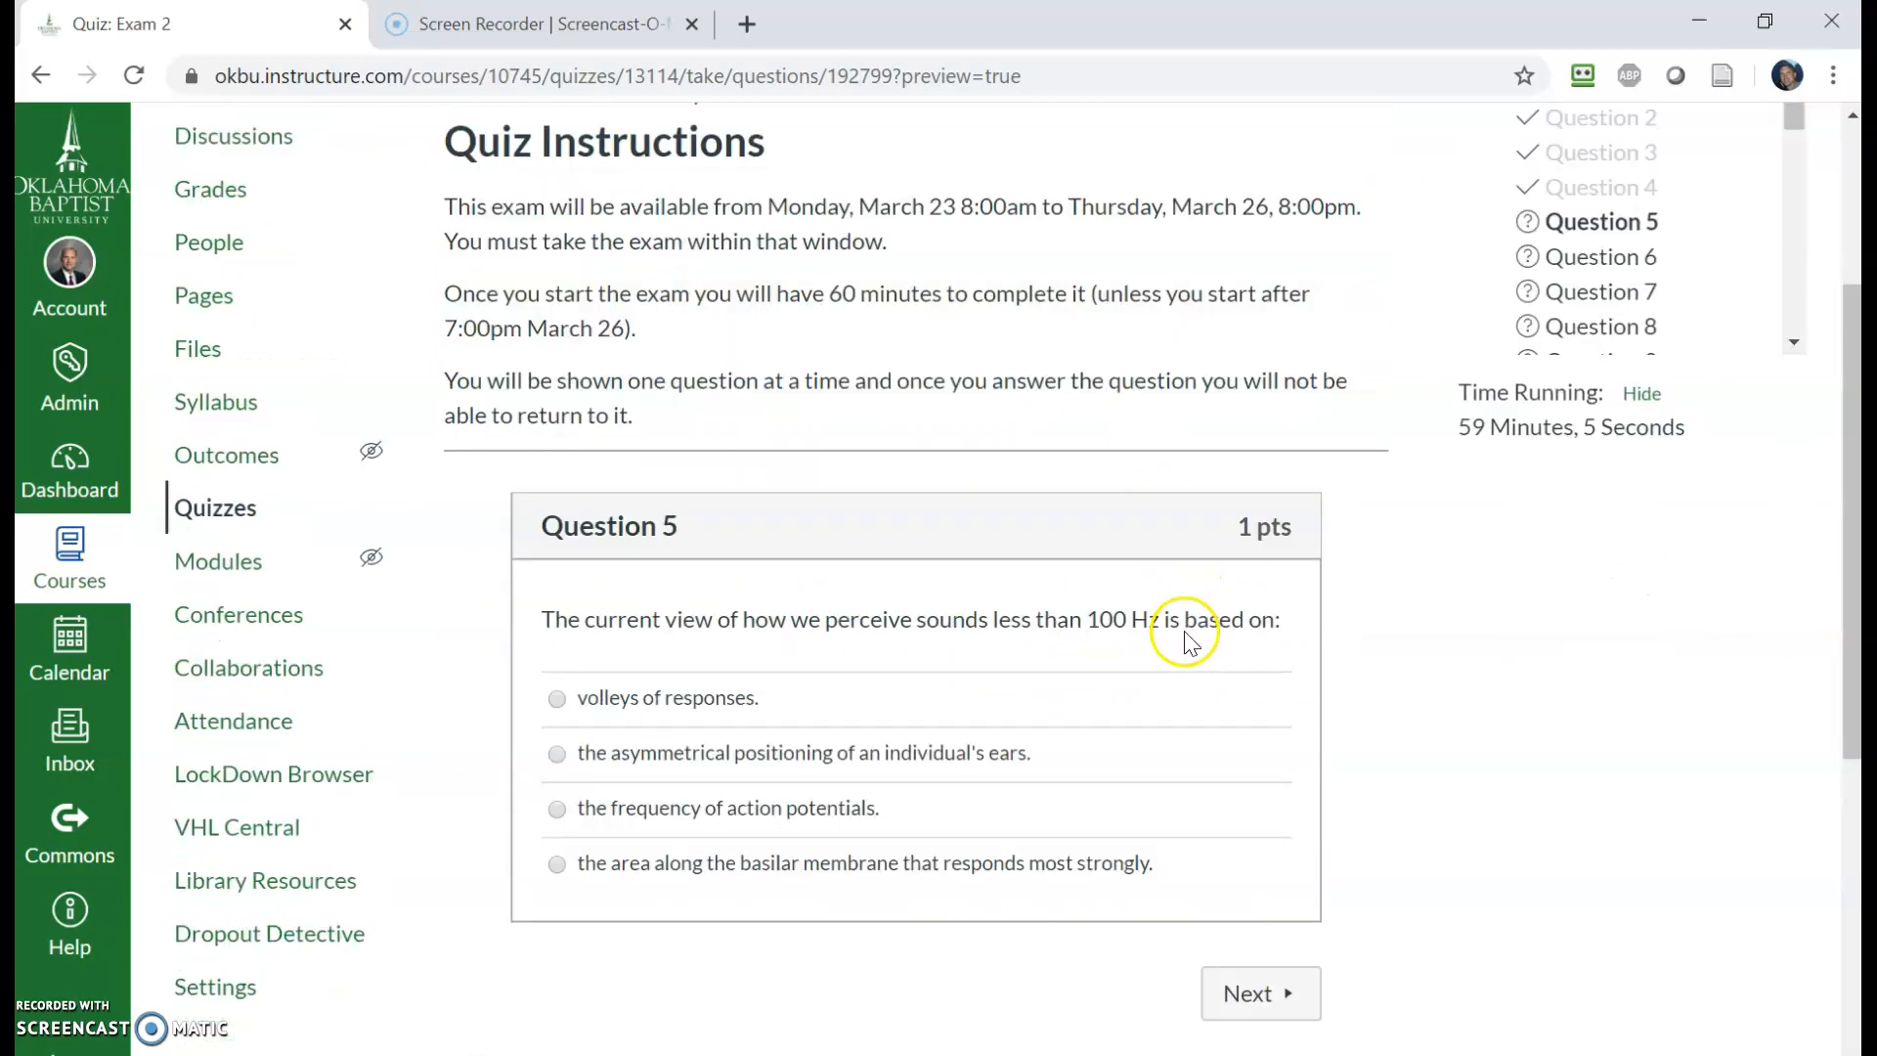
pyautogui.scroll(5, 1236, 662)
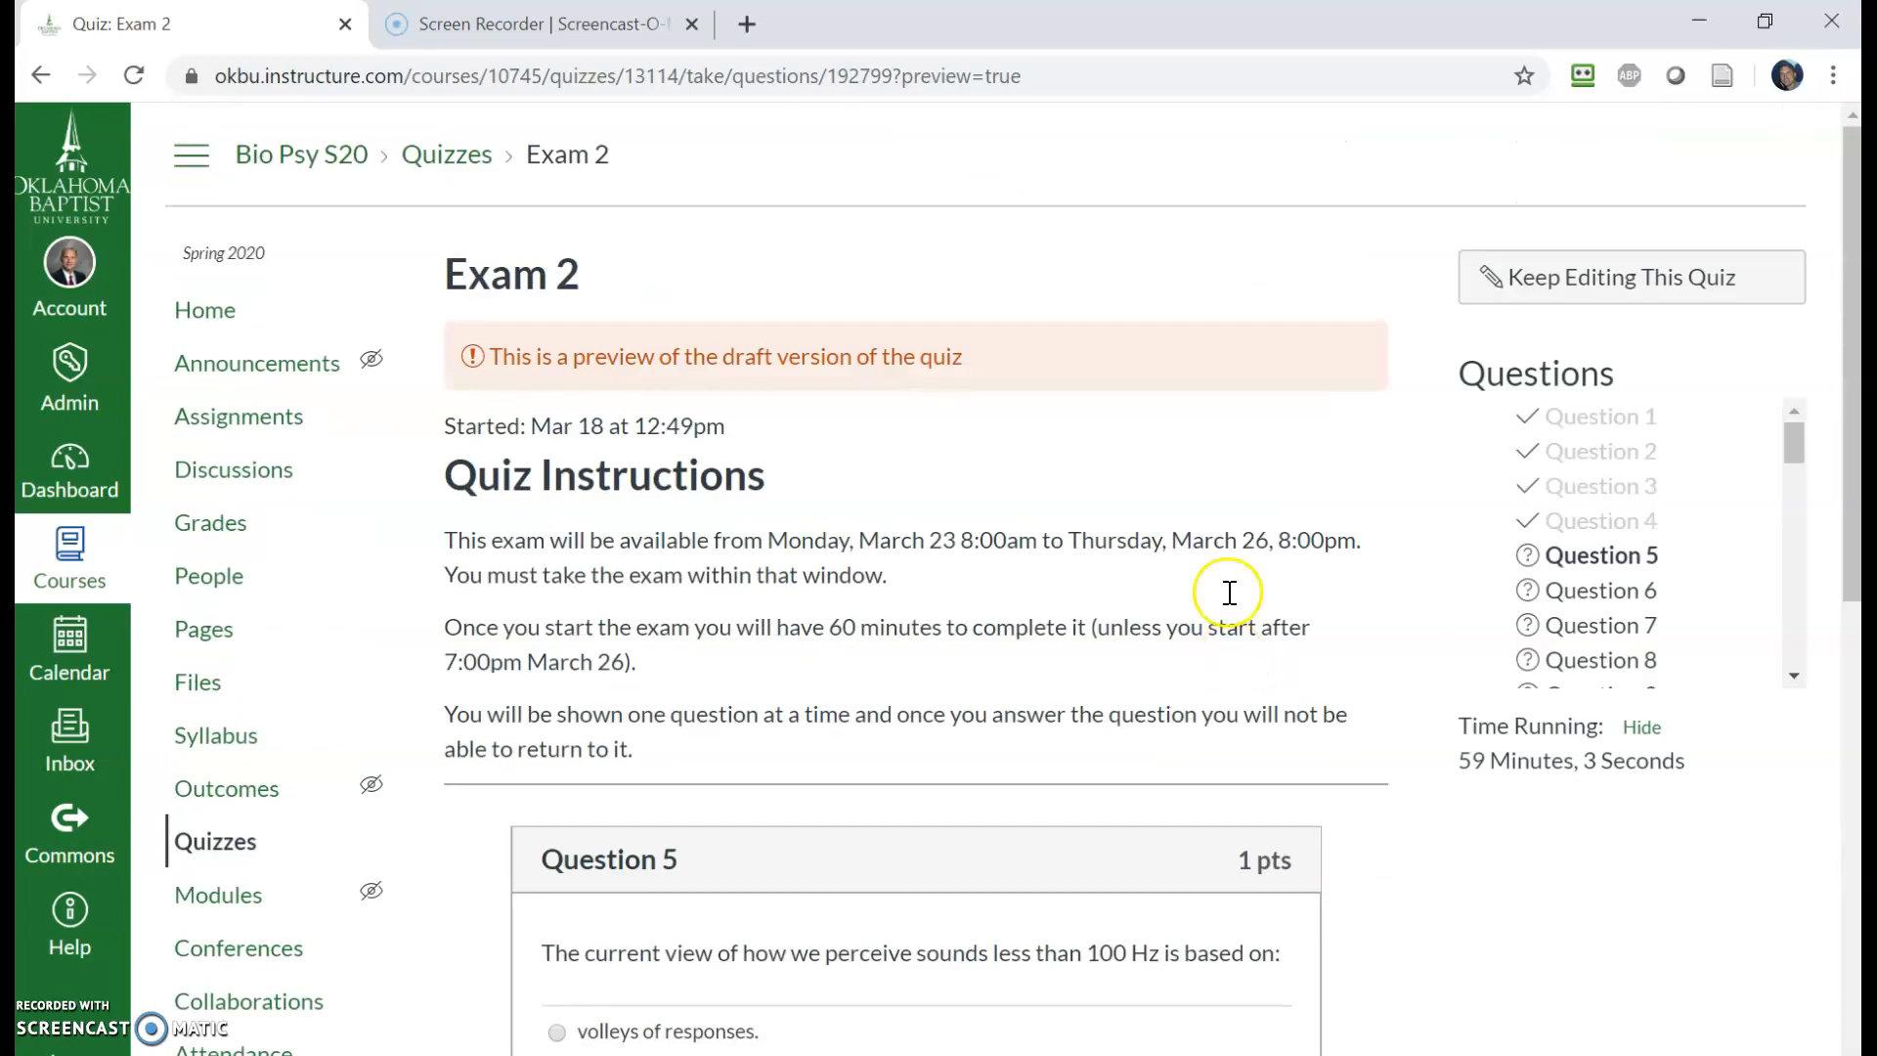
pyautogui.click(1586, 275)
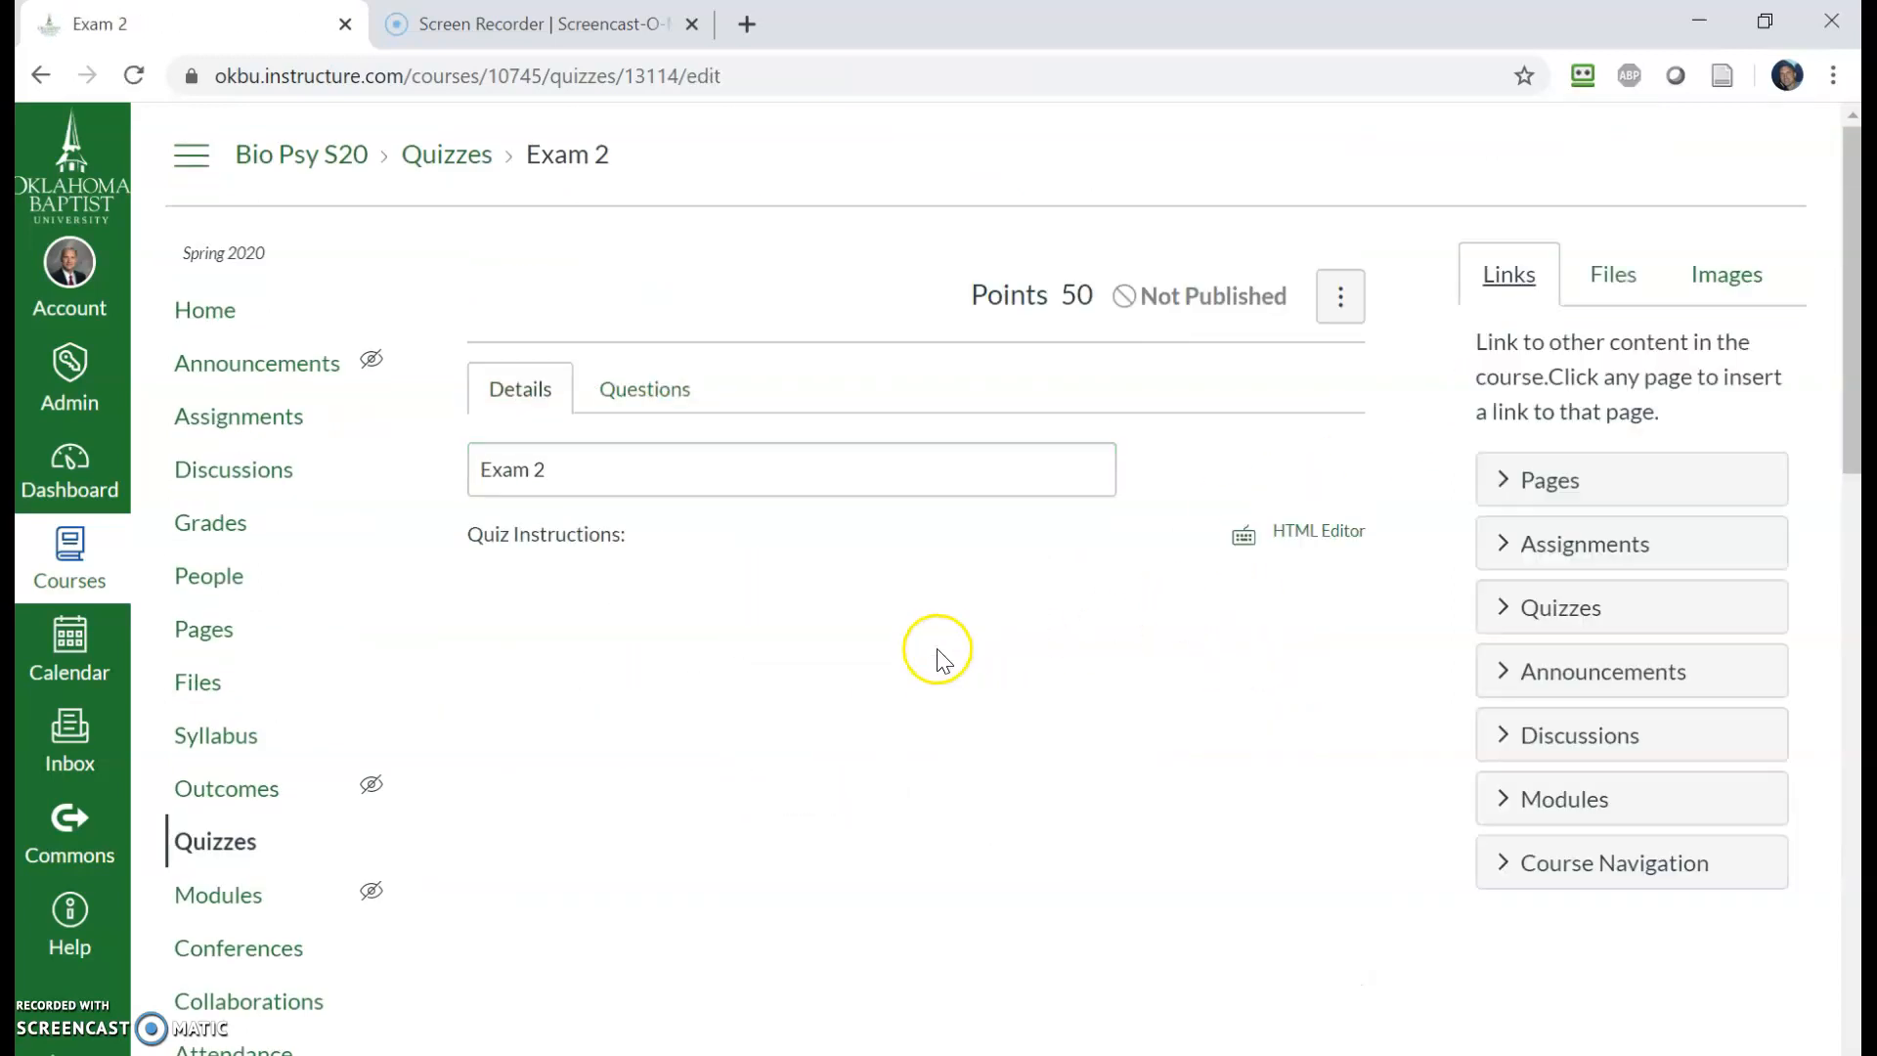
pyautogui.moveTo(767, 928); pyautogui.dragTo(426, 653)
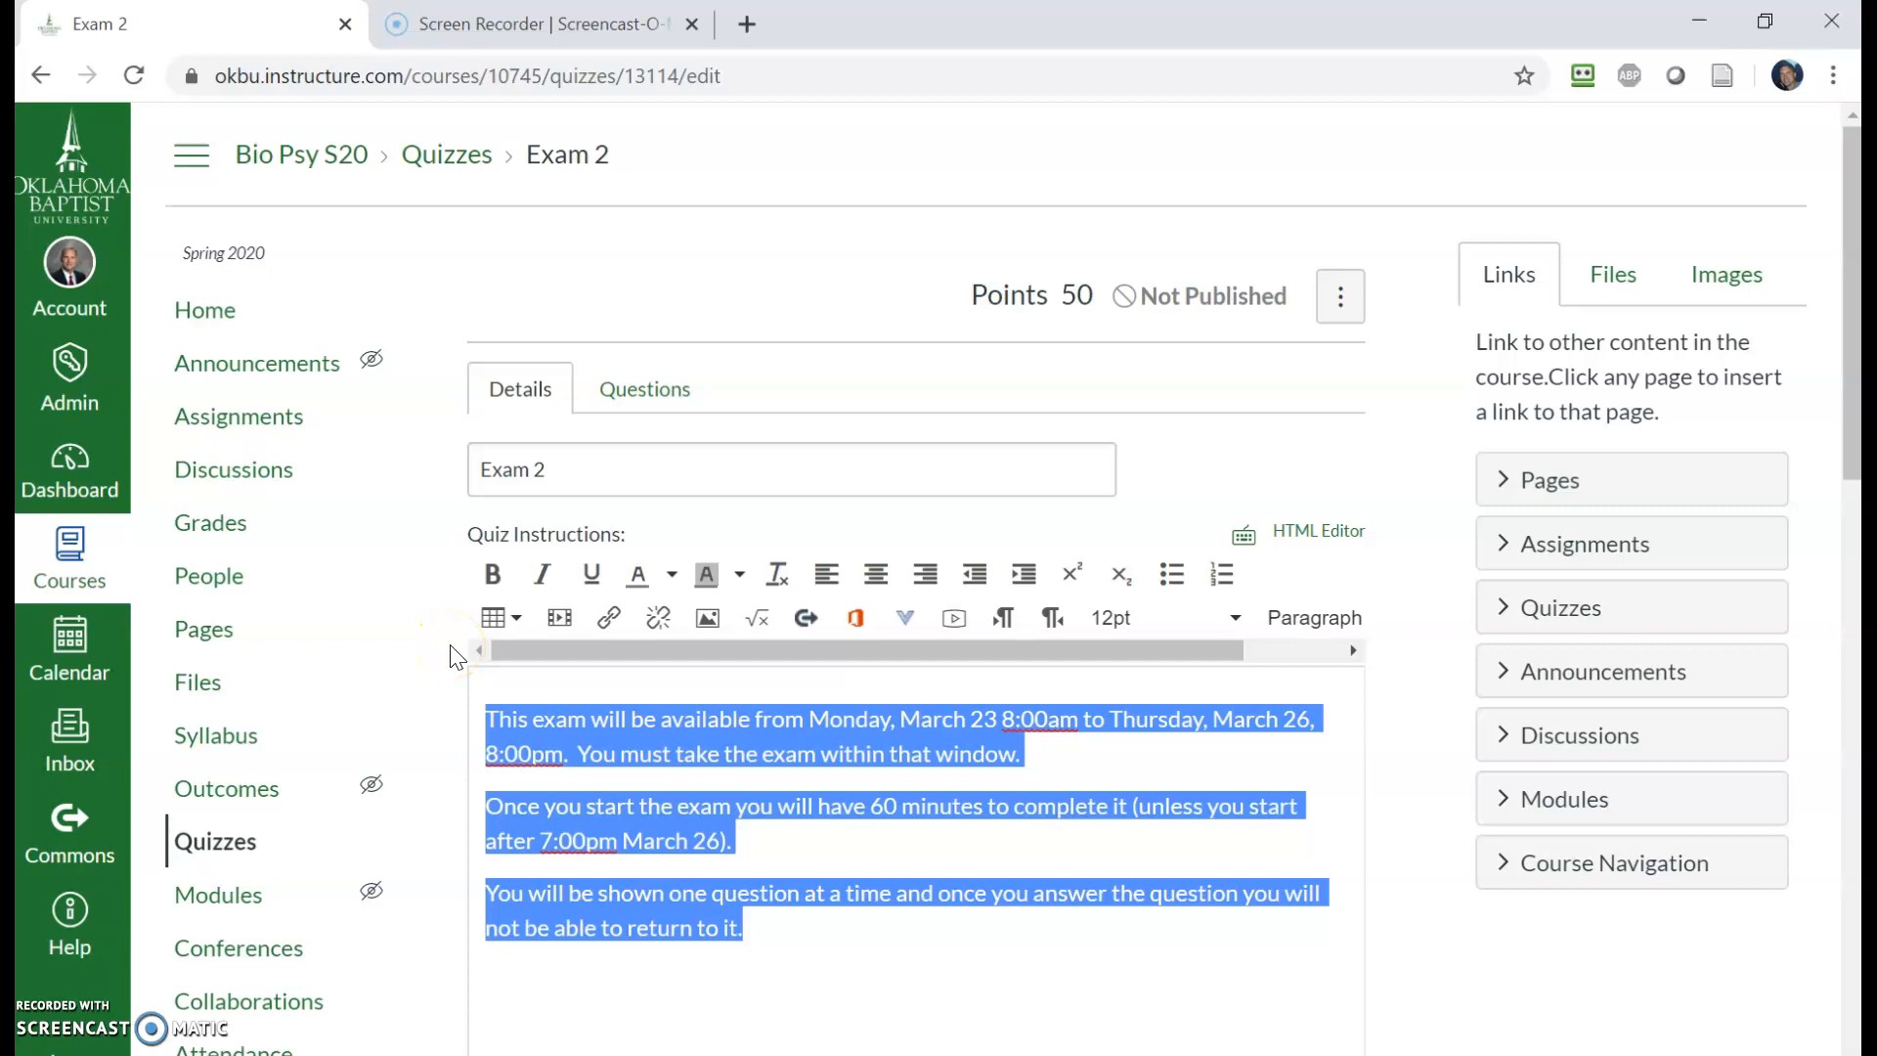
pyautogui.press('BackSpace')
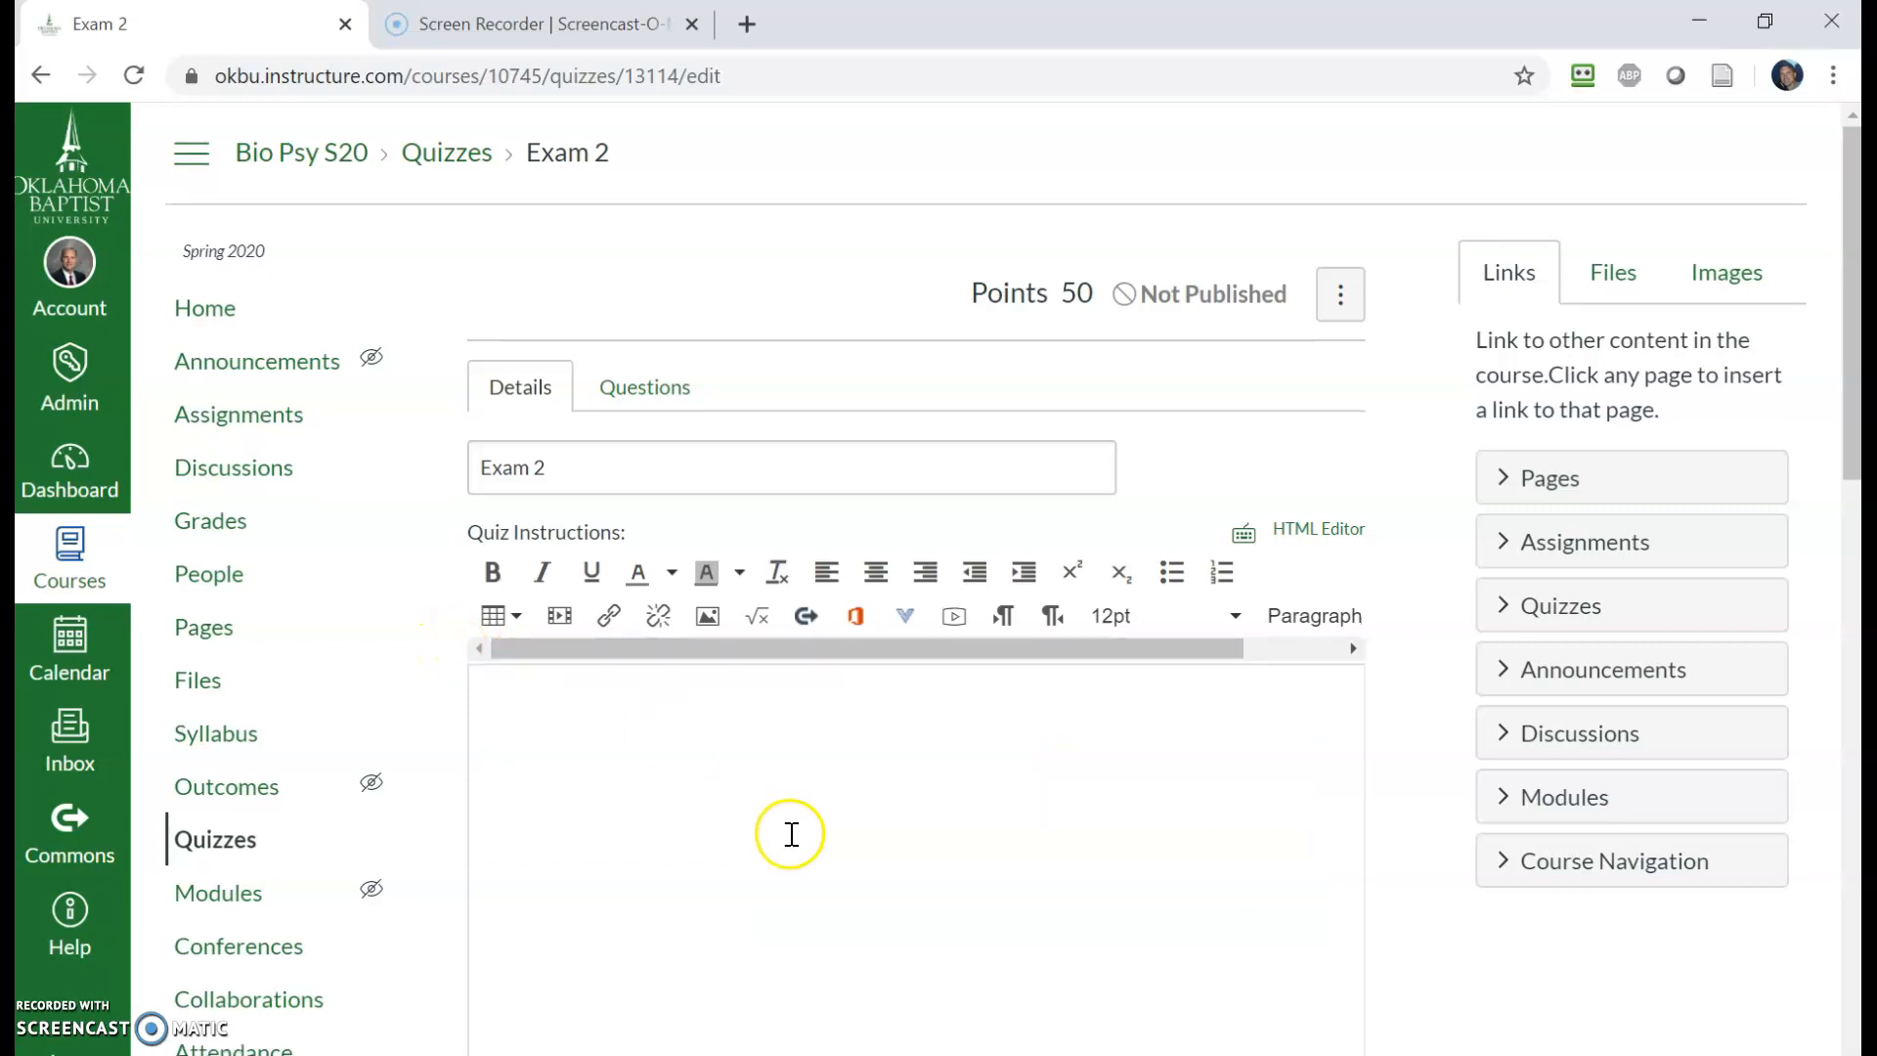
pyautogui.scroll(-12, 914, 885)
pyautogui.scroll(-3, 1194, 885)
pyautogui.click(1298, 999)
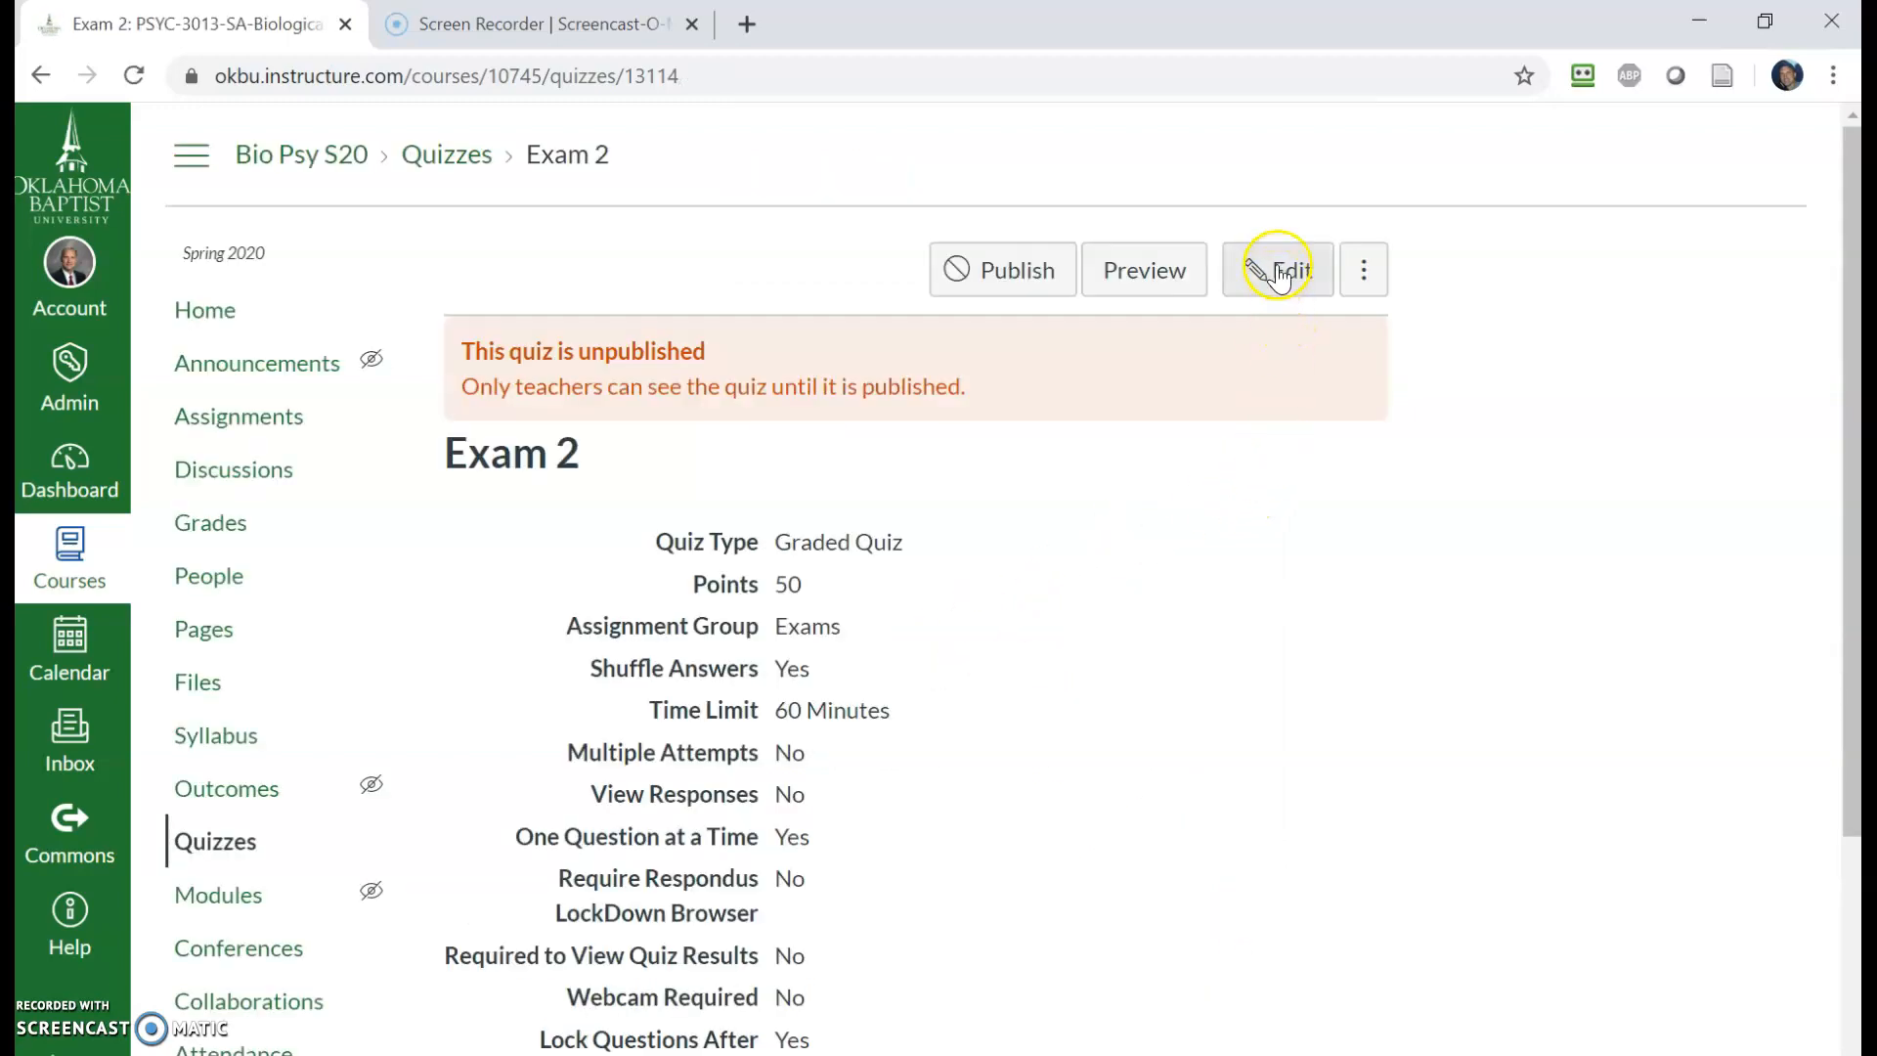
# - Preview the quiz again and answer Question 1 with 'It vibrates in synchrony with high-frequency tones.' then continue
pyautogui.click(1152, 270)
pyautogui.click(1160, 745)
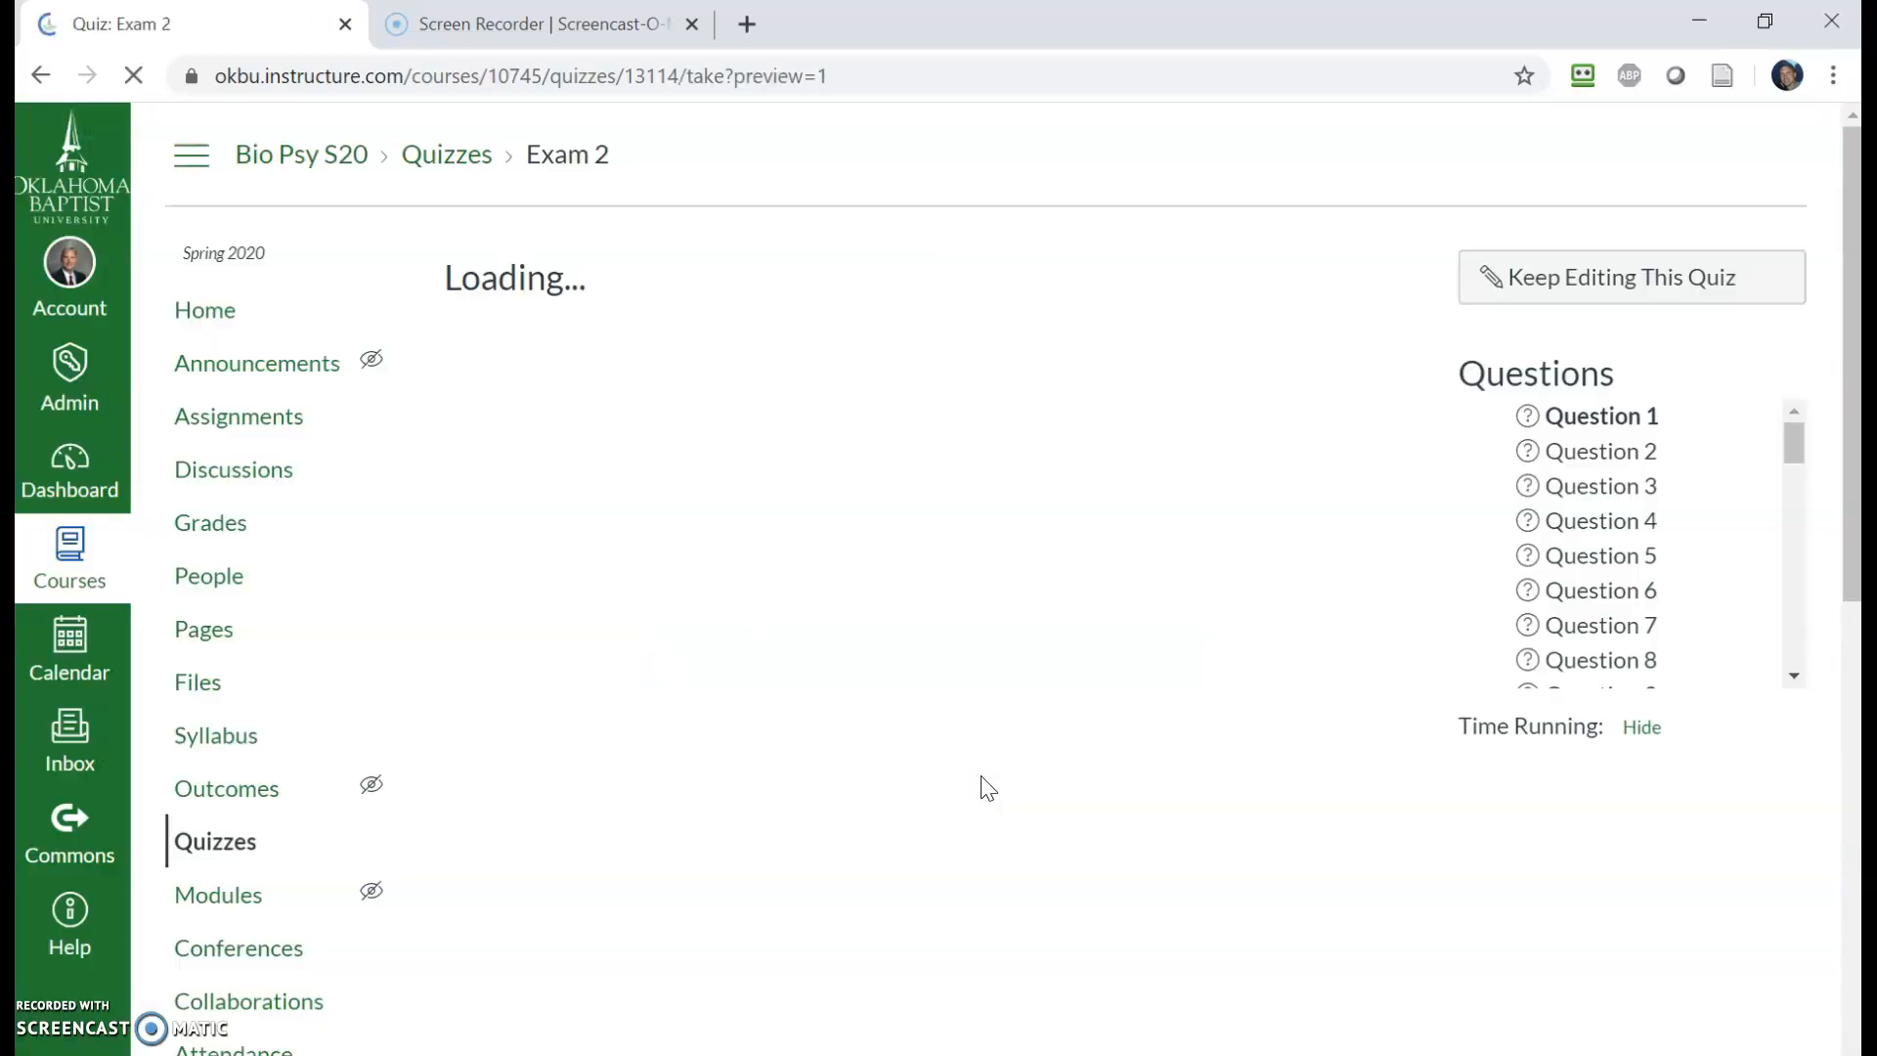
pyautogui.scroll(-1, 847, 730)
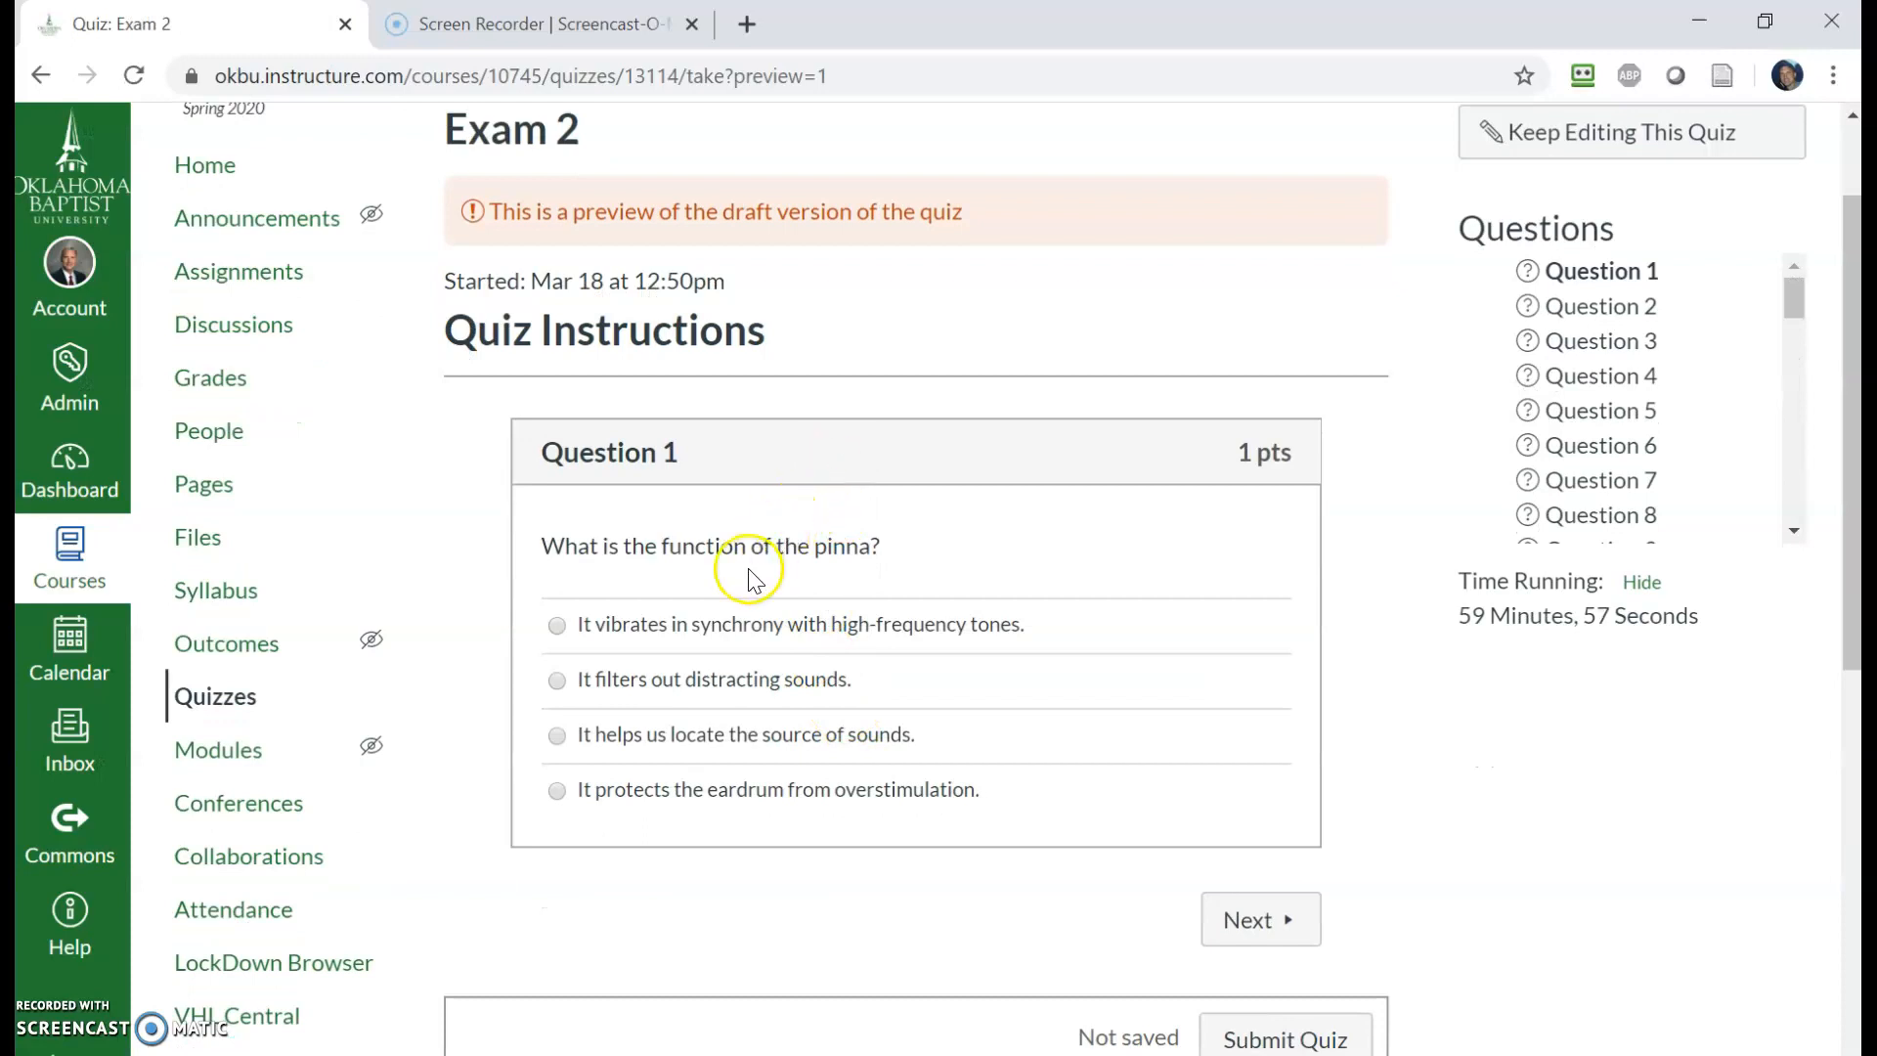
pyautogui.click(673, 625)
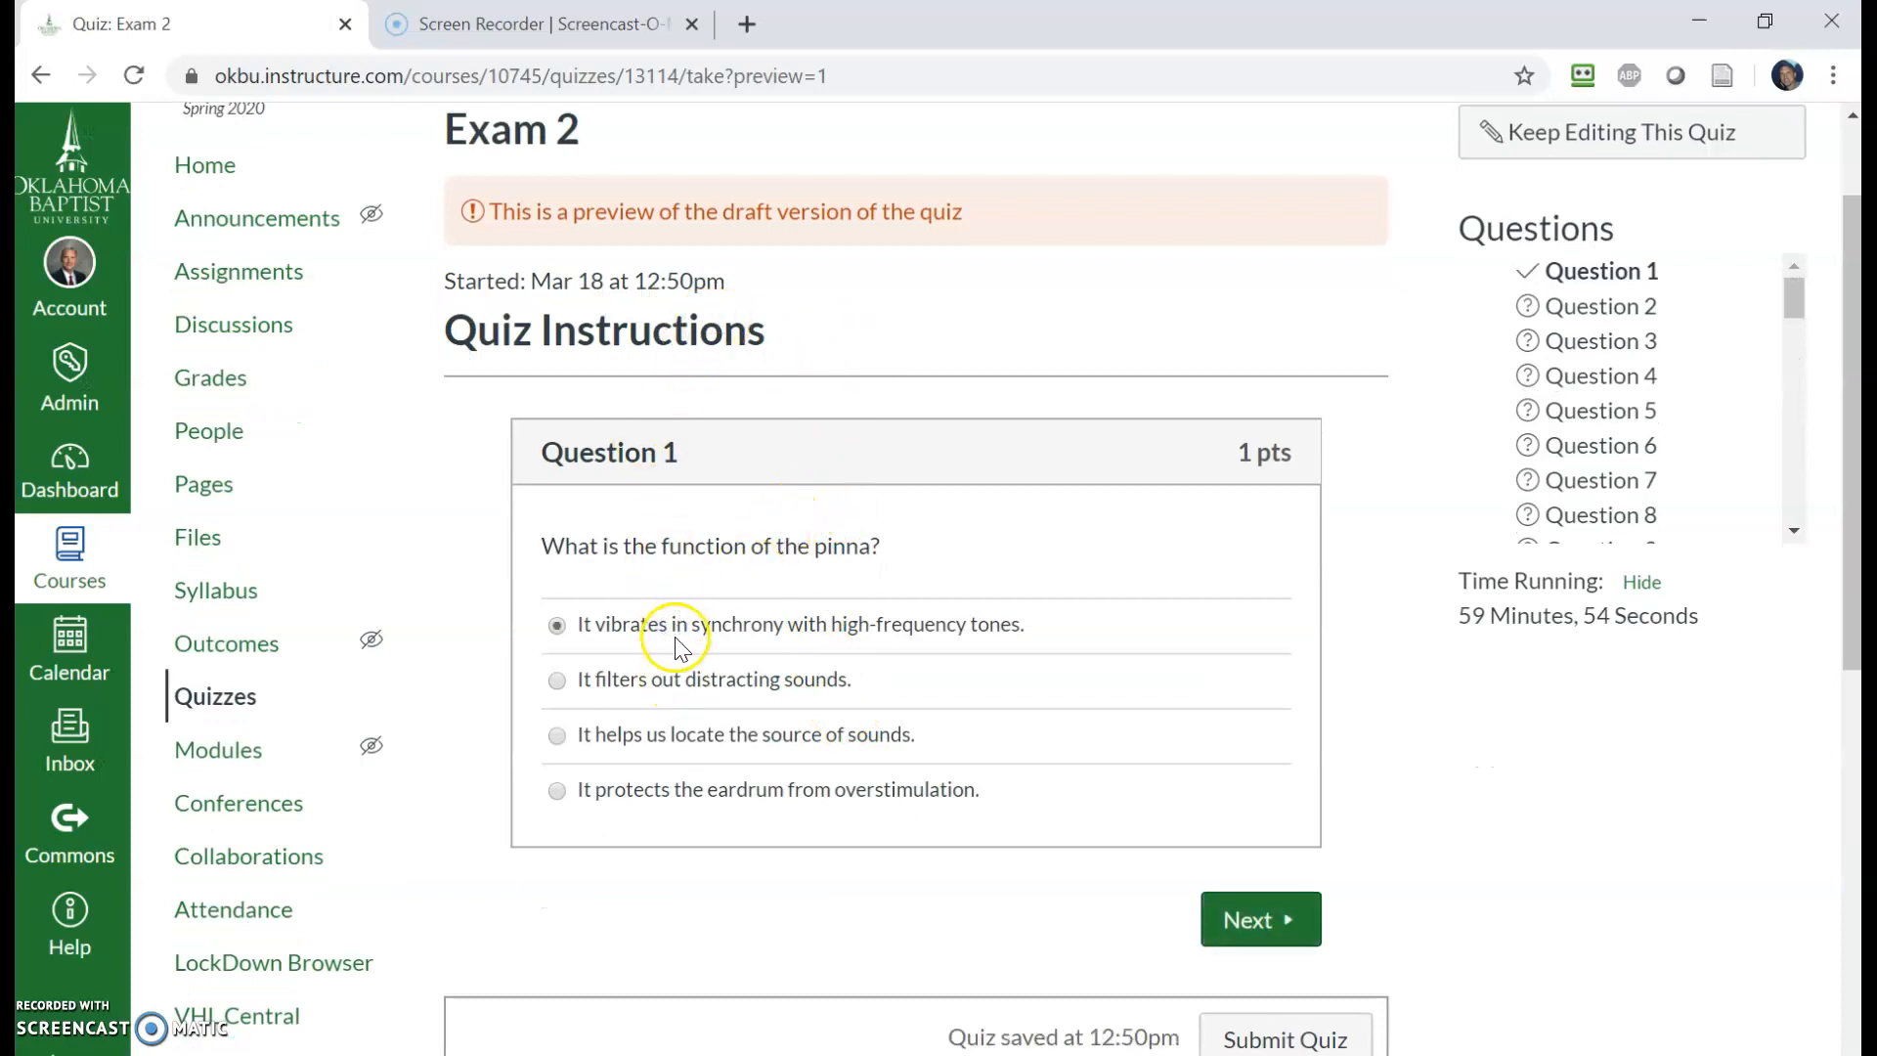
pyautogui.click(1249, 919)
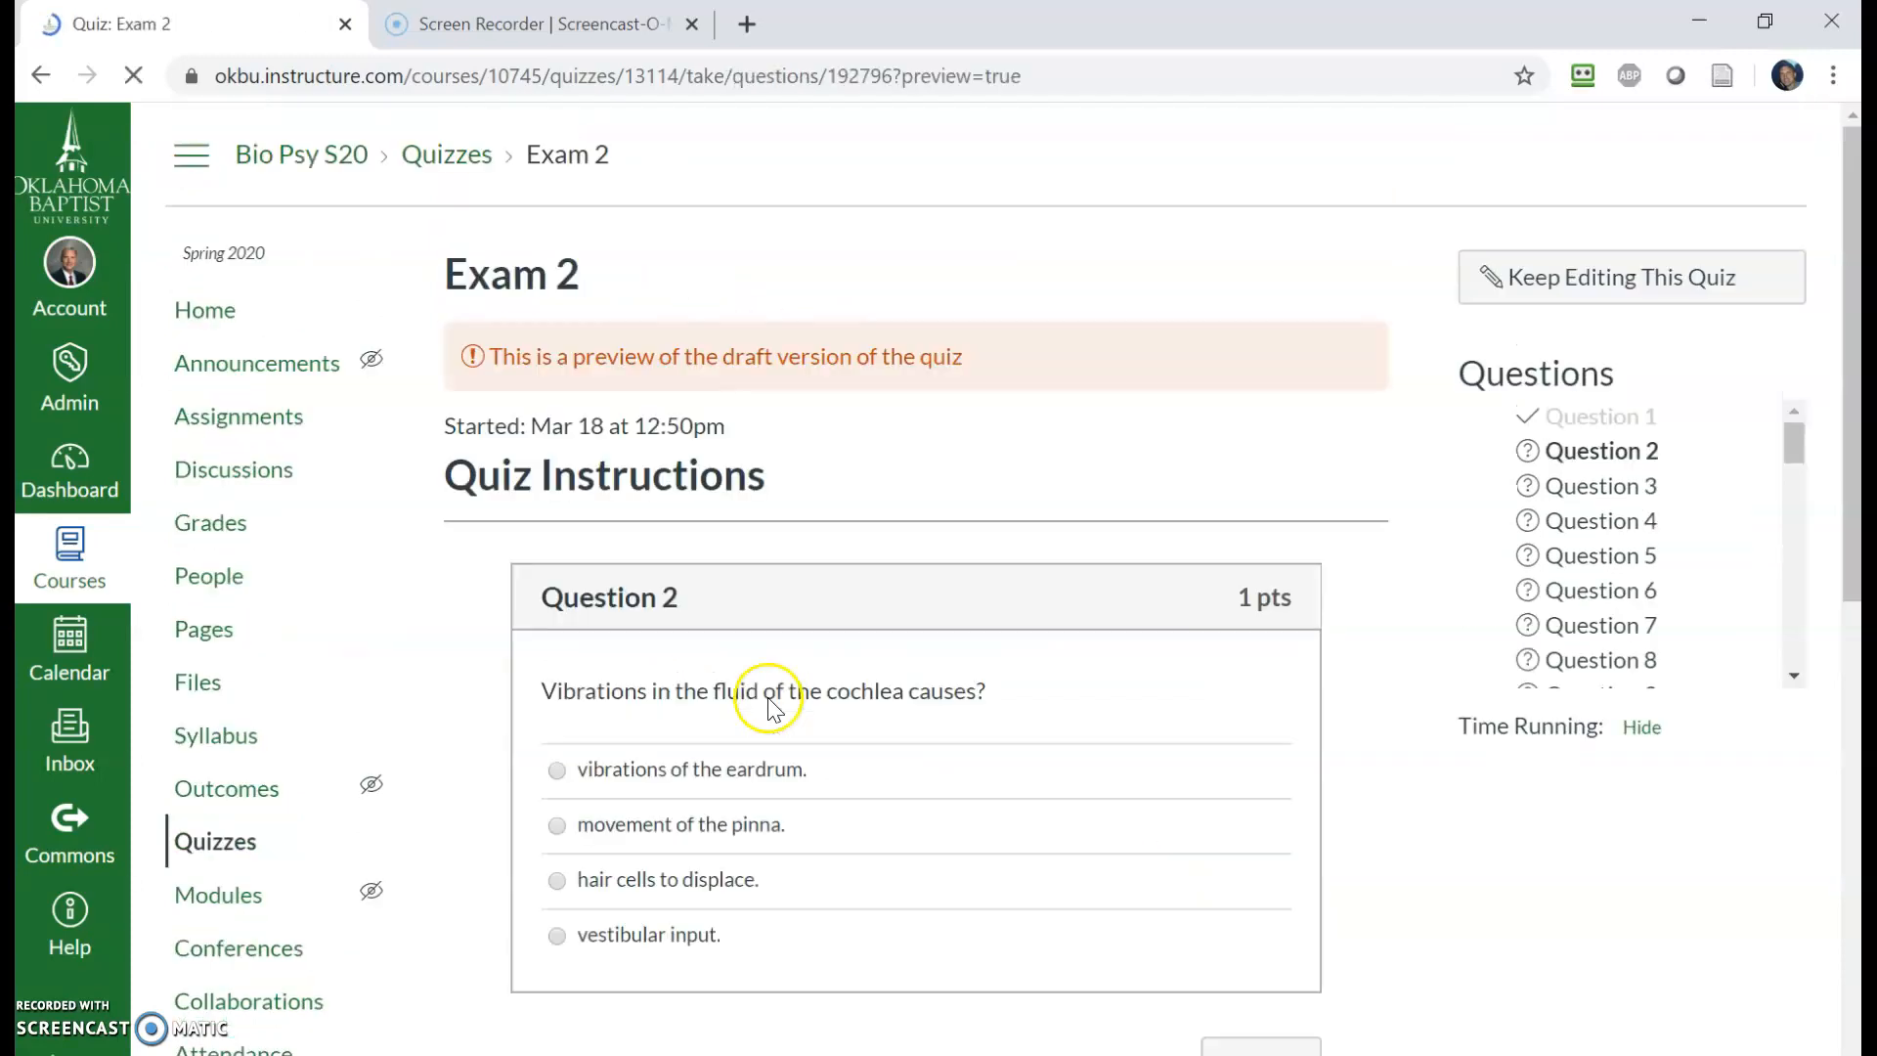
# - Answer Question 2 with 'vibrations of the eardrum.' and go to the next question
pyautogui.click(691, 769)
pyautogui.scroll(-3, 1163, 856)
pyautogui.click(1253, 772)
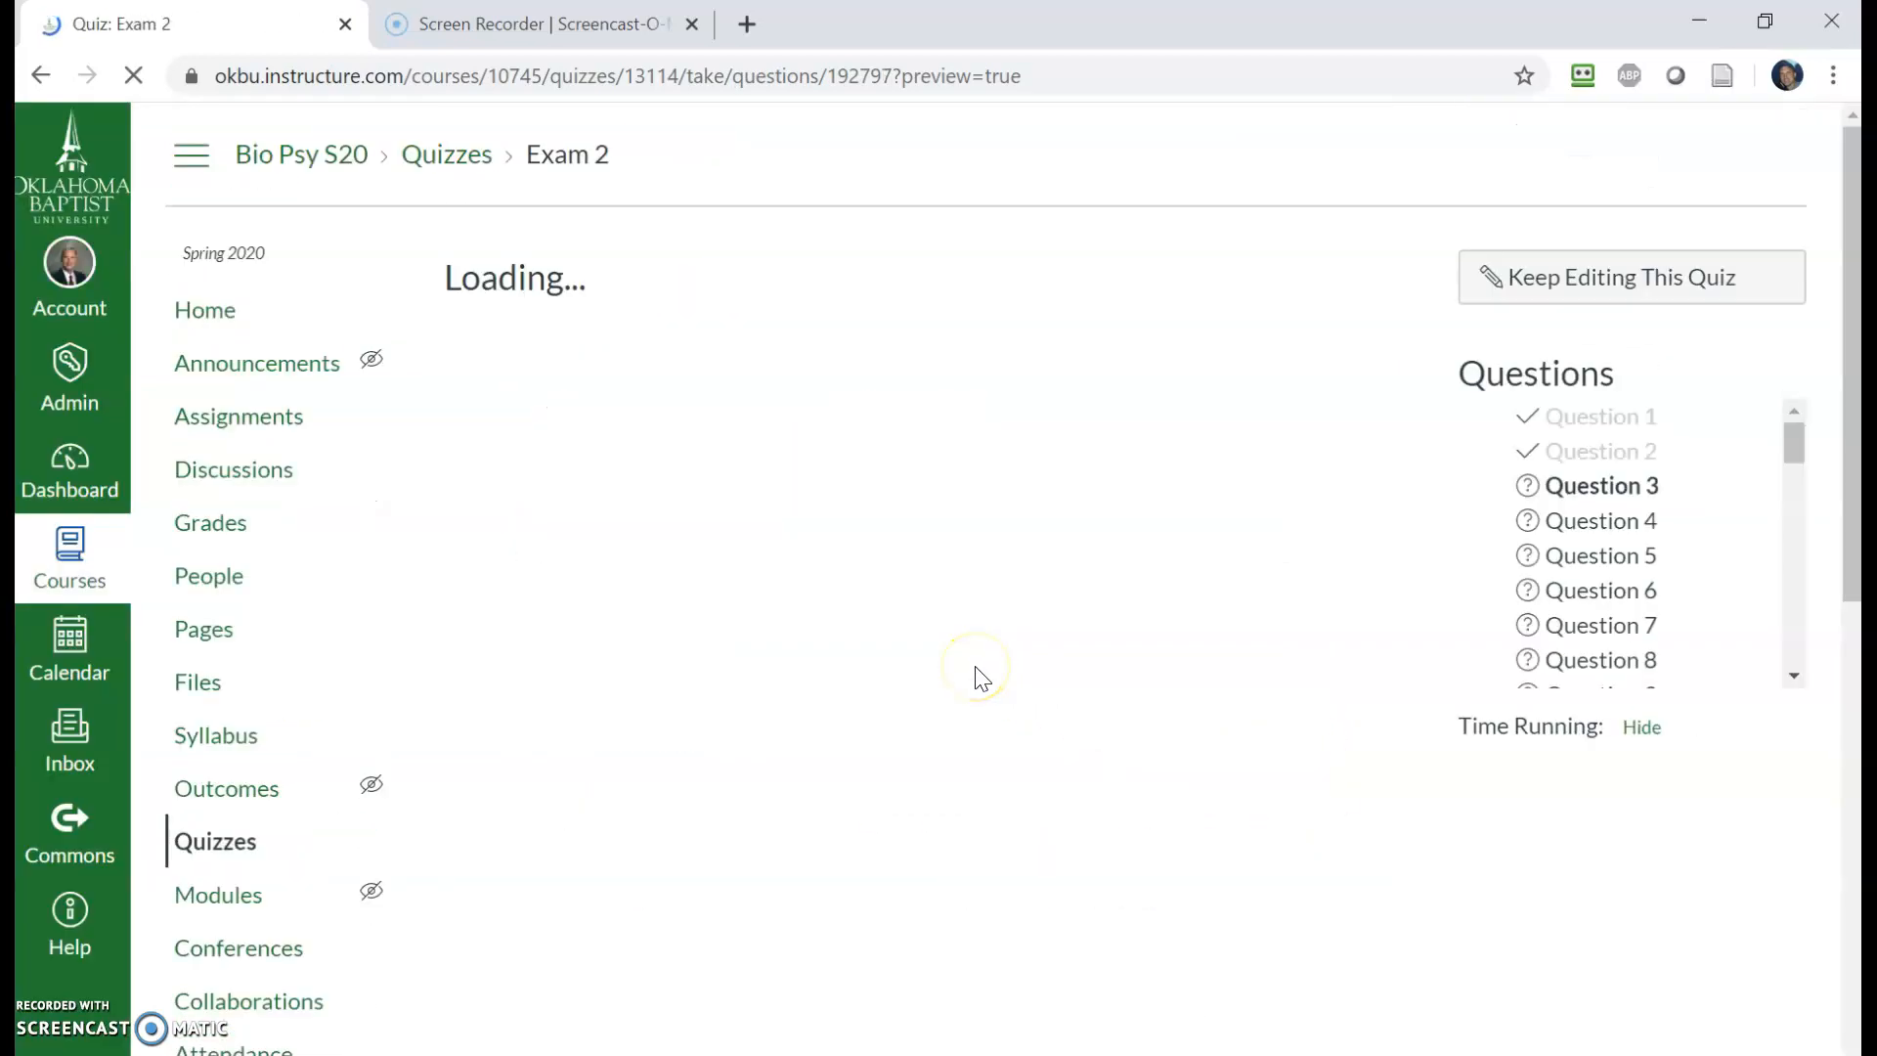